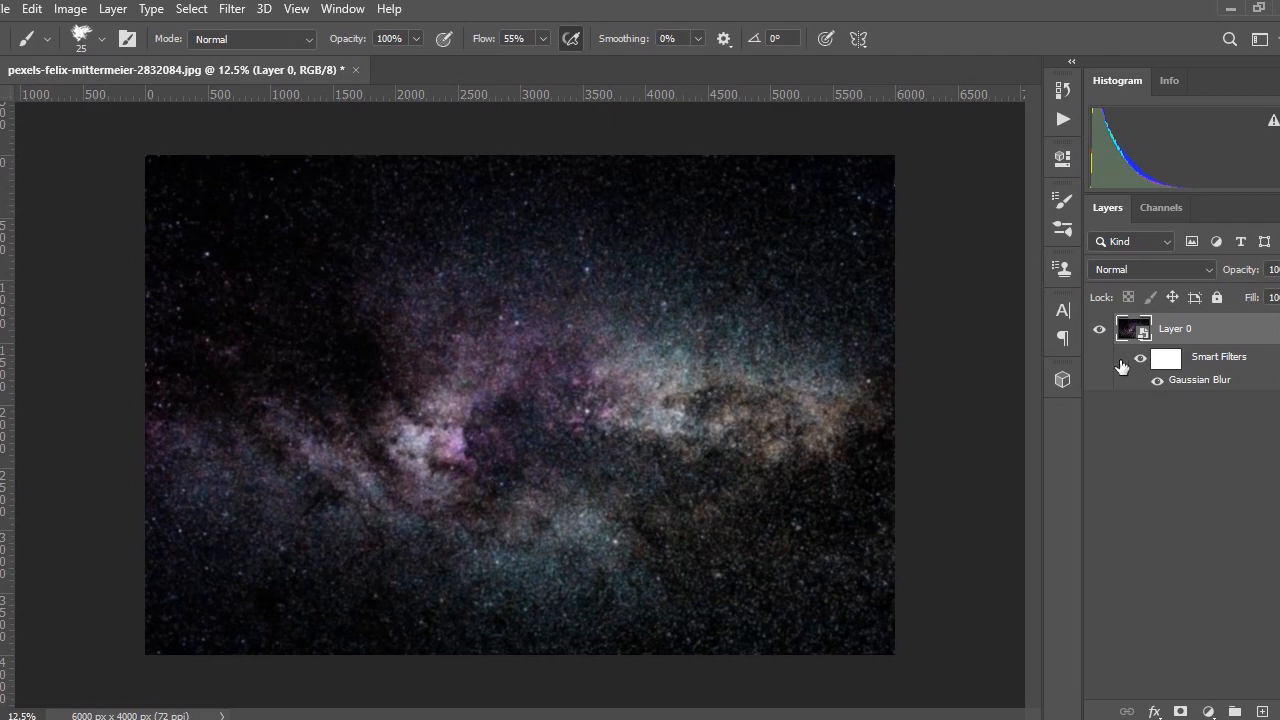
- Toggle the visibility of the starfield layer's smart filters to compare it with and without the Gaussian Blur
{"action": "left_click", "coordinate": [1139, 360]}
{"action": "left_click", "coordinate": [1140, 359]}
{"action": "left_click", "coordinate": [1140, 359]}
{"action": "left_click", "coordinate": [1140, 359]}
- Add a Hue/Saturation adjustment layer above the starfield and set its Saturation to -35
{"action": "left_click", "coordinate": [1208, 711]}
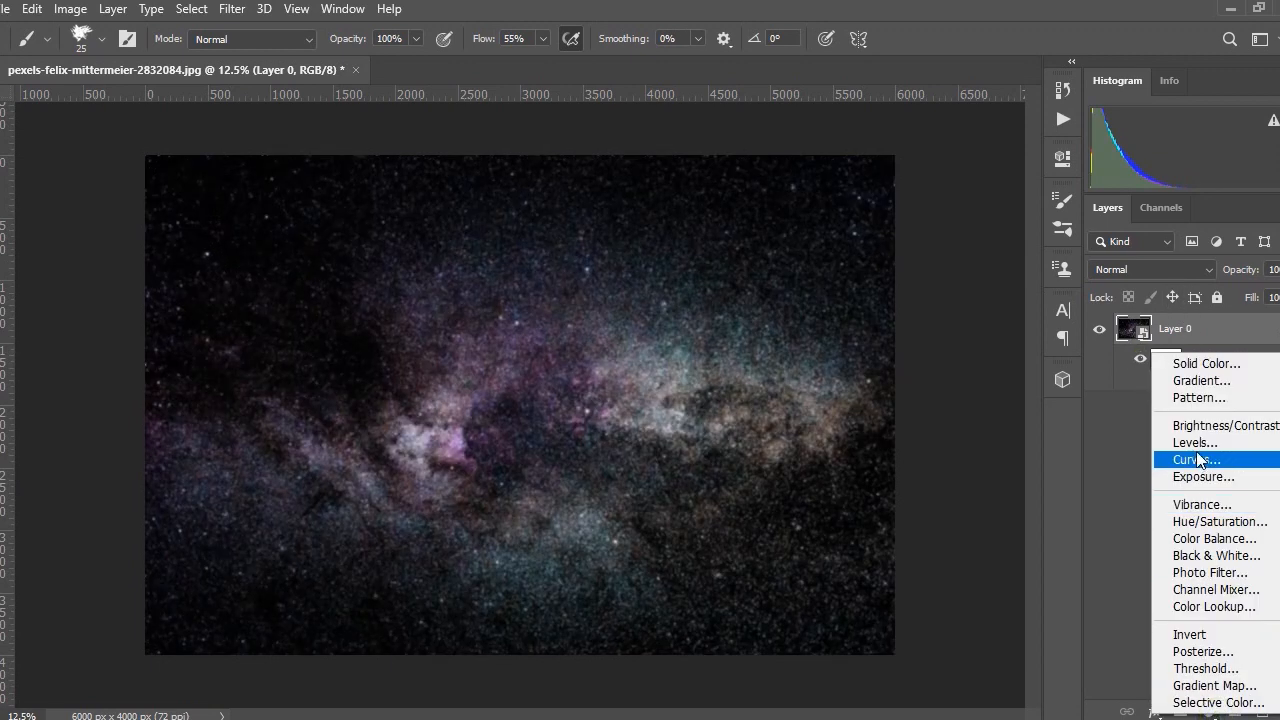
{"action": "left_click", "coordinate": [1209, 522]}
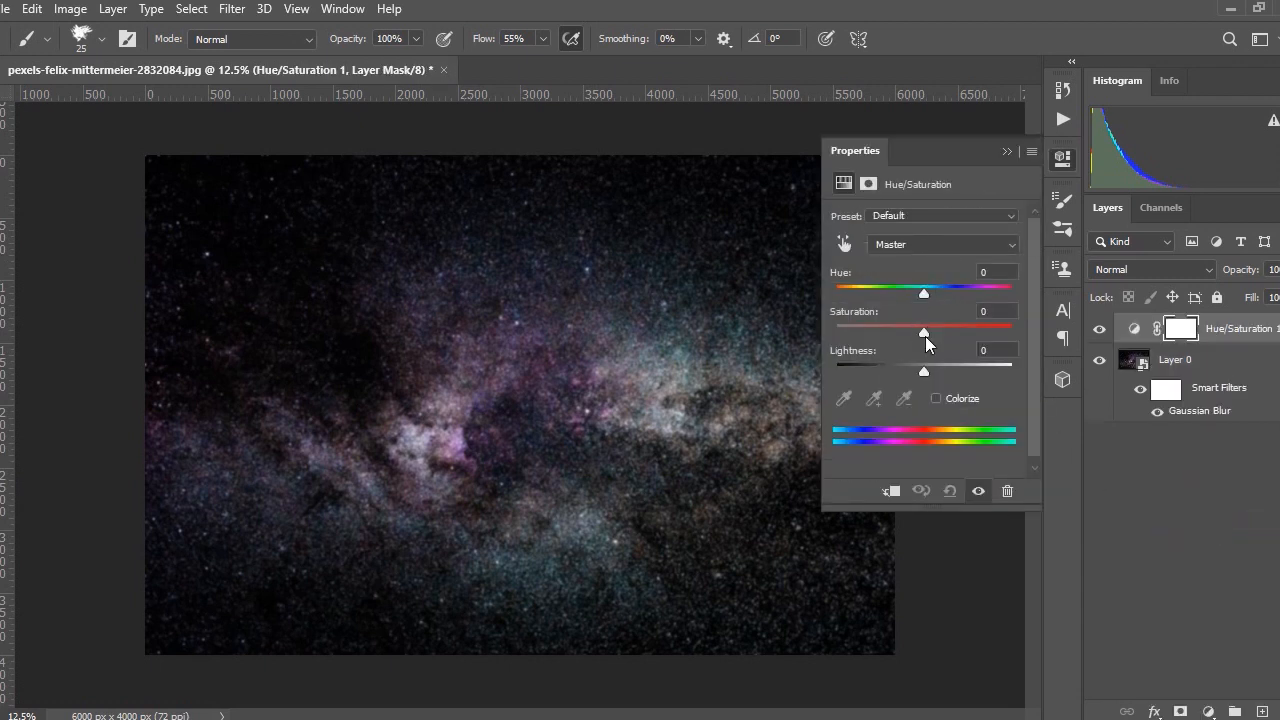
{"action": "left_click_drag", "start_coordinate": [920, 335], "coordinate": [892, 332]}
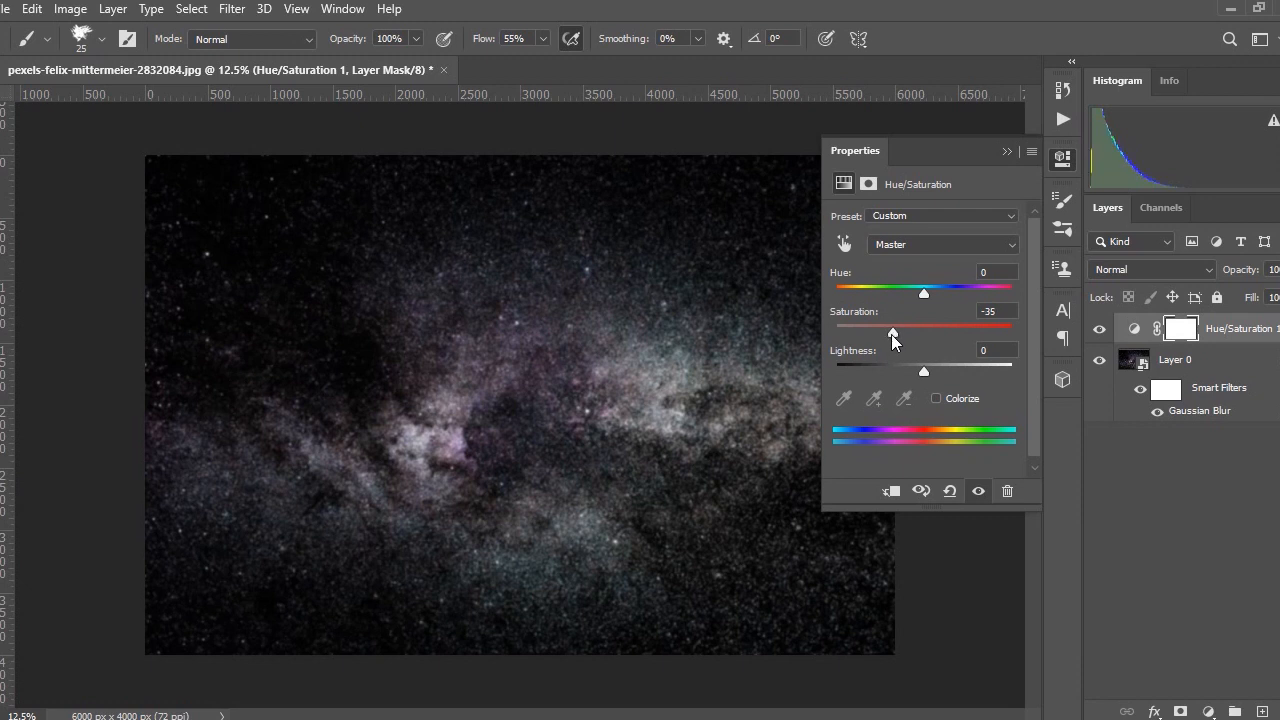
{"action": "left_click", "coordinate": [1008, 151]}
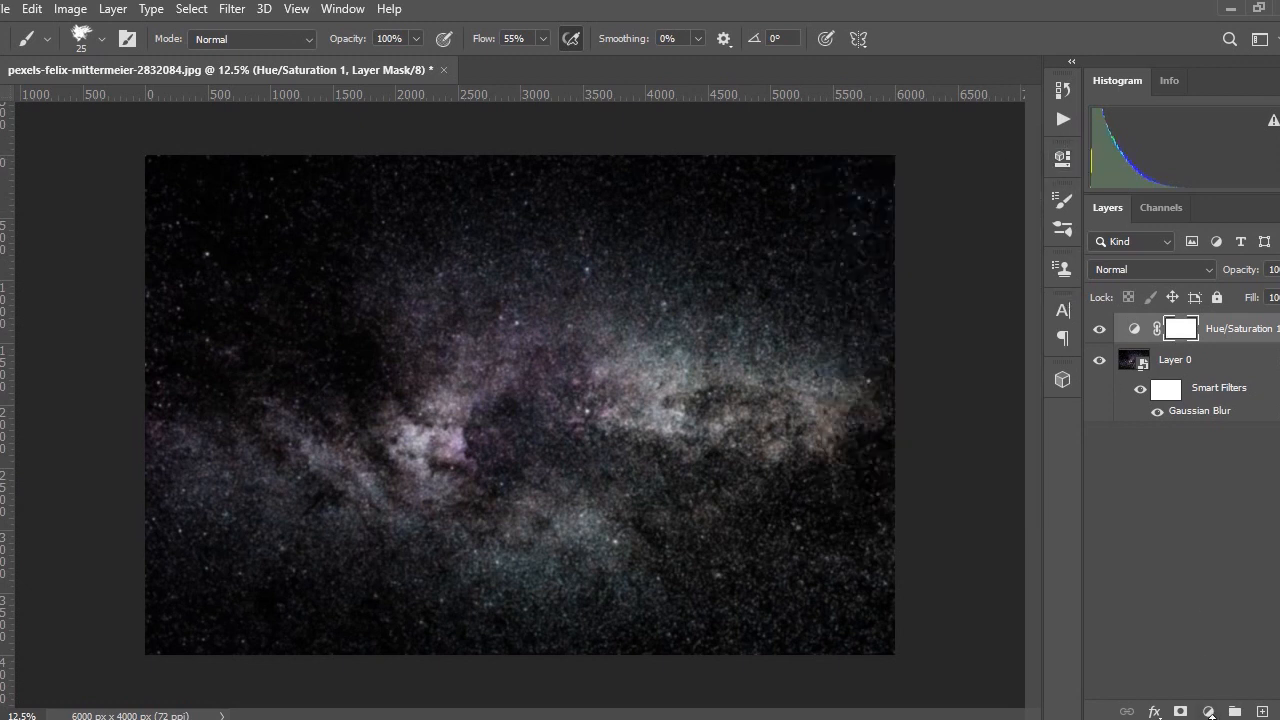
{"action": "left_click", "coordinate": [1208, 711]}
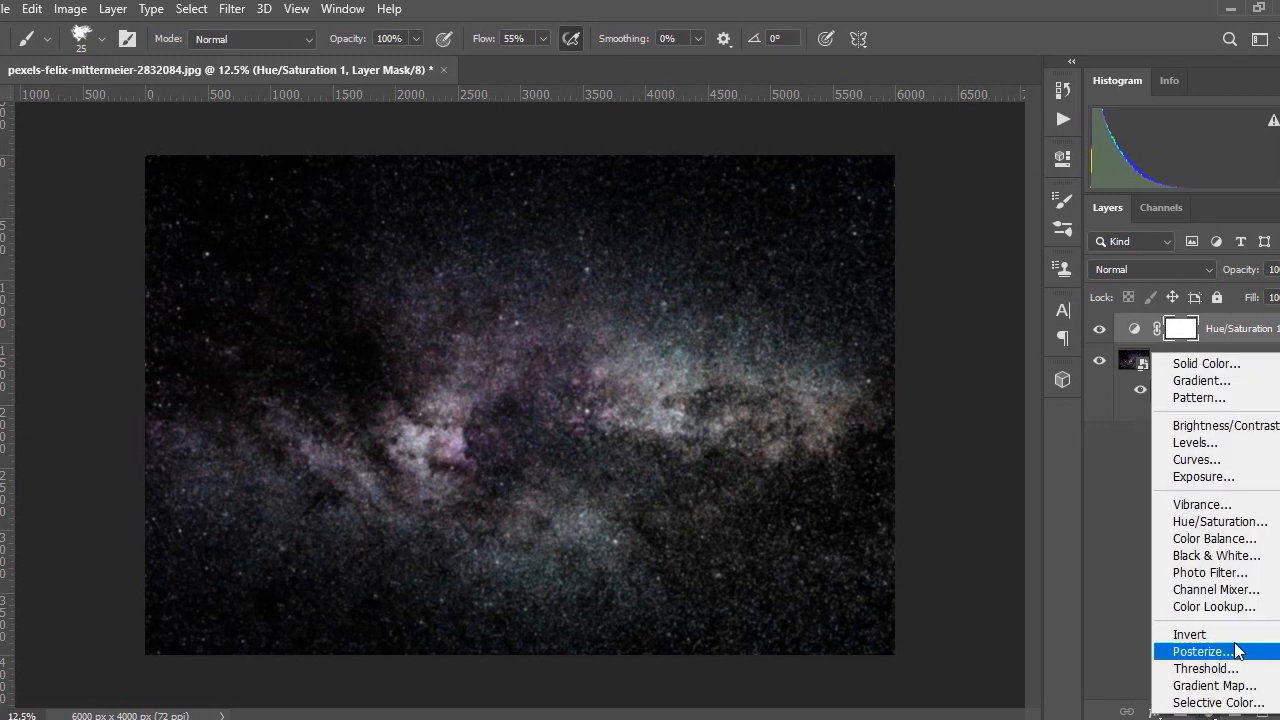
{"action": "left_click", "coordinate": [1236, 459]}
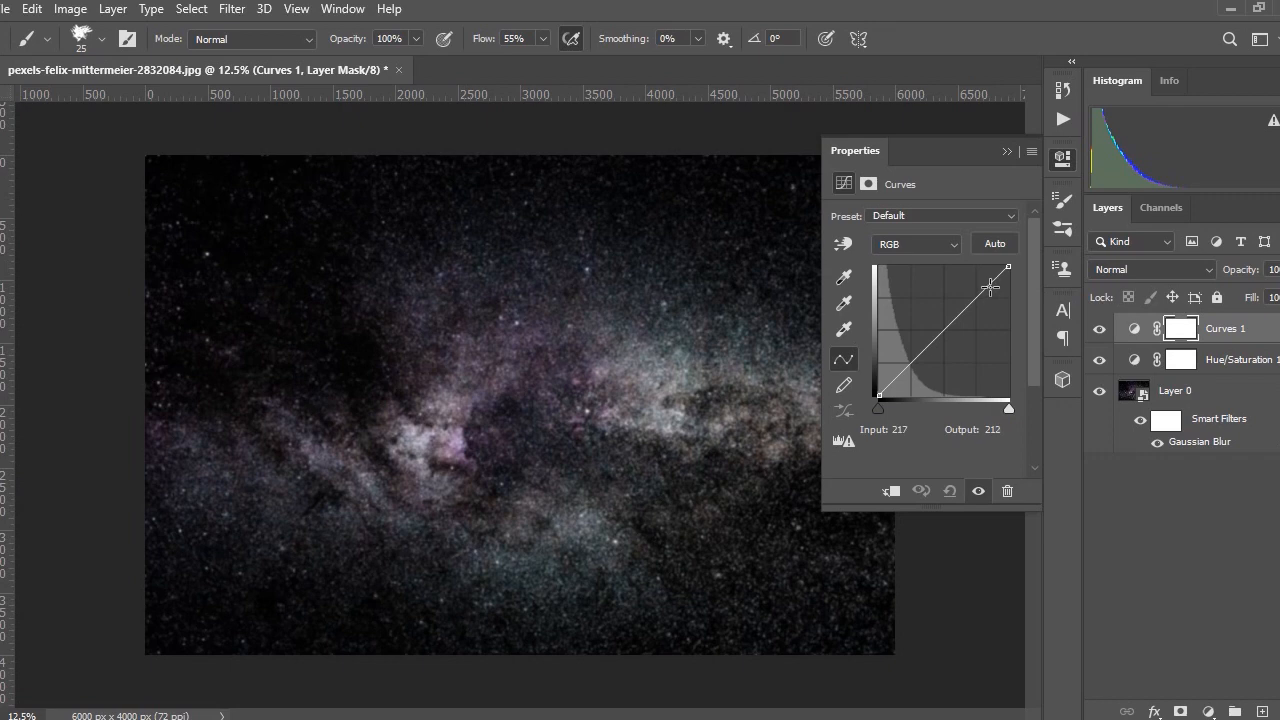
{"action": "left_click_drag", "start_coordinate": [989, 287], "coordinate": [991, 293]}
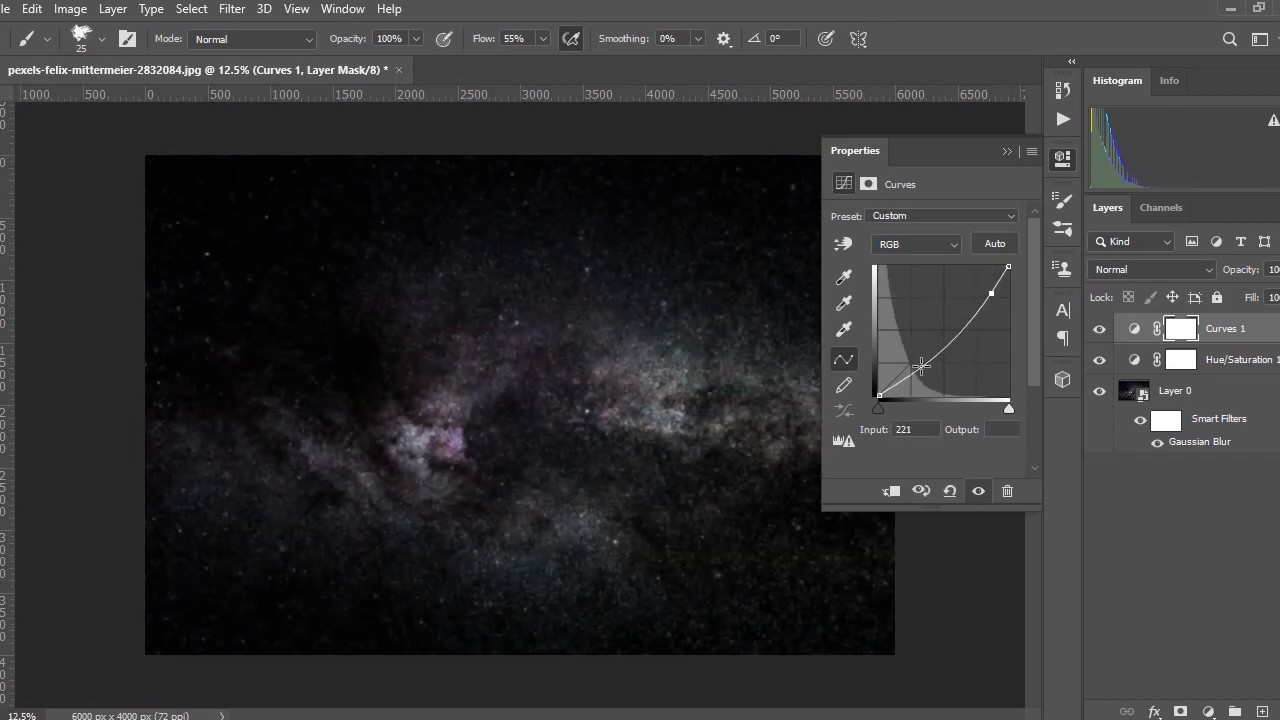
{"action": "left_click_drag", "start_coordinate": [899, 379], "coordinate": [895, 369]}
{"action": "left_click_drag", "start_coordinate": [990, 297], "coordinate": [994, 297]}
{"action": "mouse_move", "coordinate": [914, 353]}
{"action": "left_mouse_down"}
{"action": "mouse_move", "coordinate": [912, 341]}
{"action": "mouse_move", "coordinate": [914, 352]}
{"action": "left_mouse_up"}
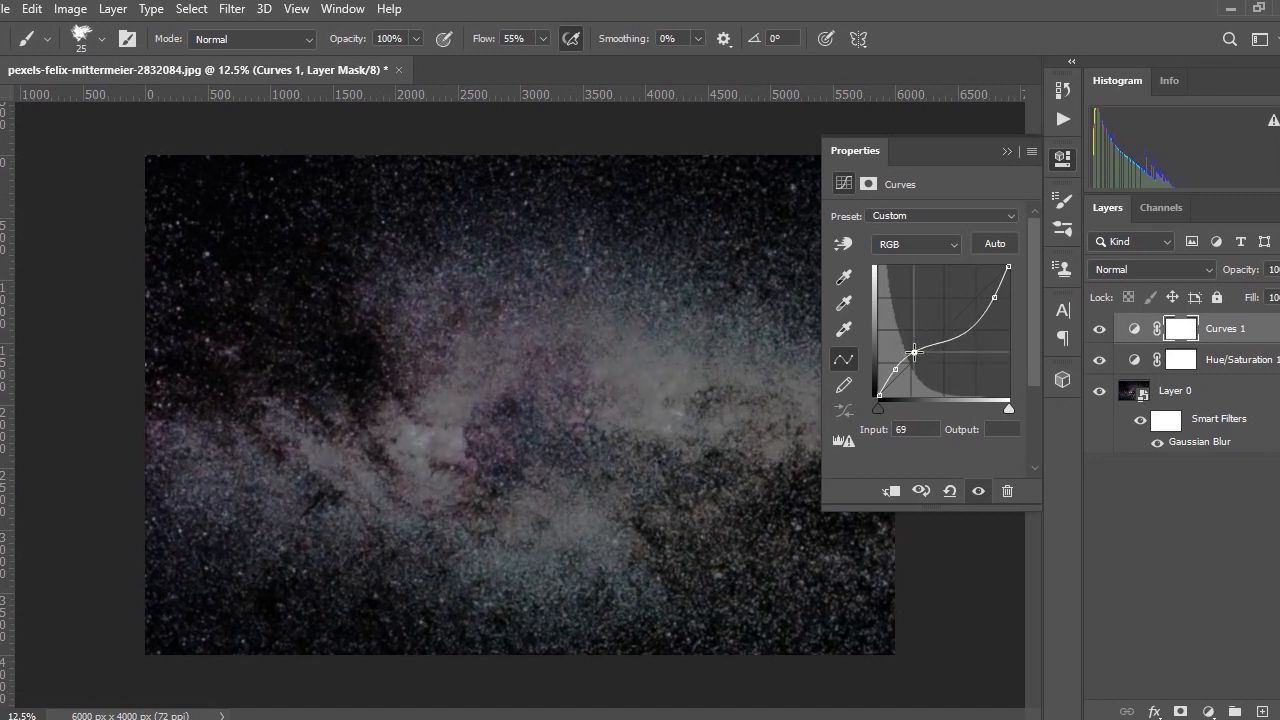
{"action": "key", "text": "ctrl+z"}
{"action": "key", "text": "ctrl+z"}
{"action": "key", "text": "ctrl+z"}
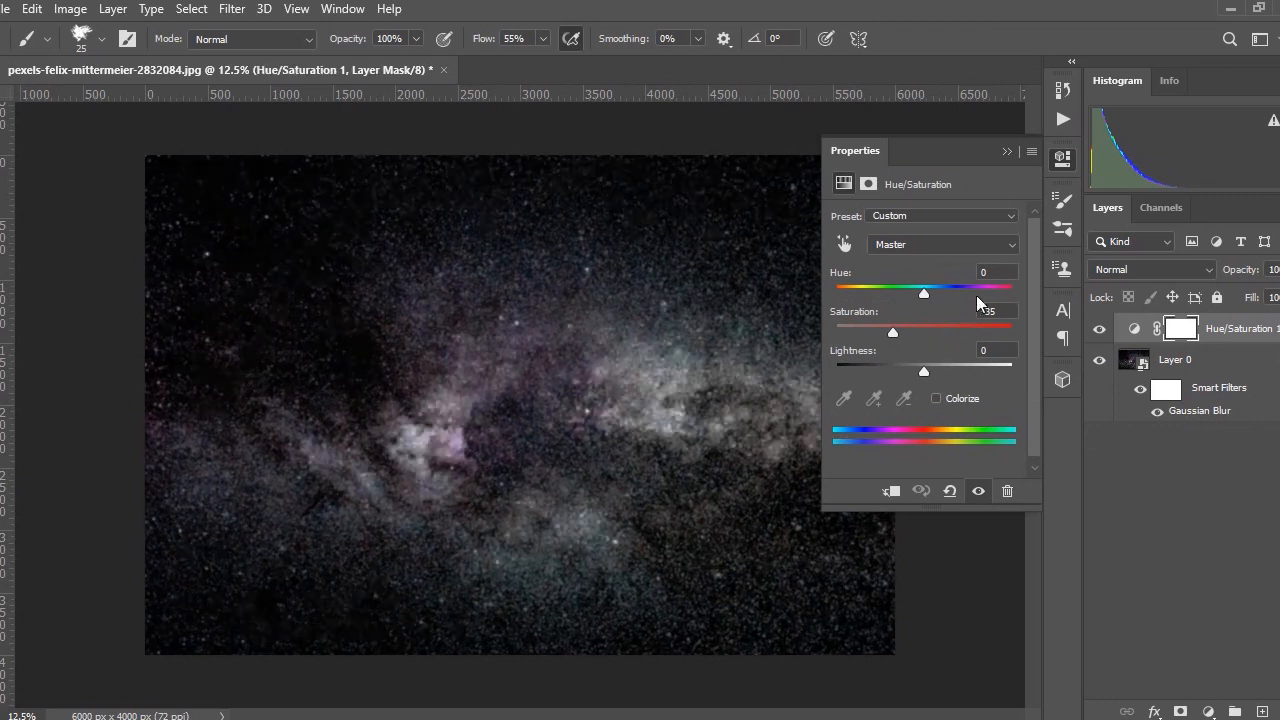
{"action": "left_click", "coordinate": [1007, 151]}
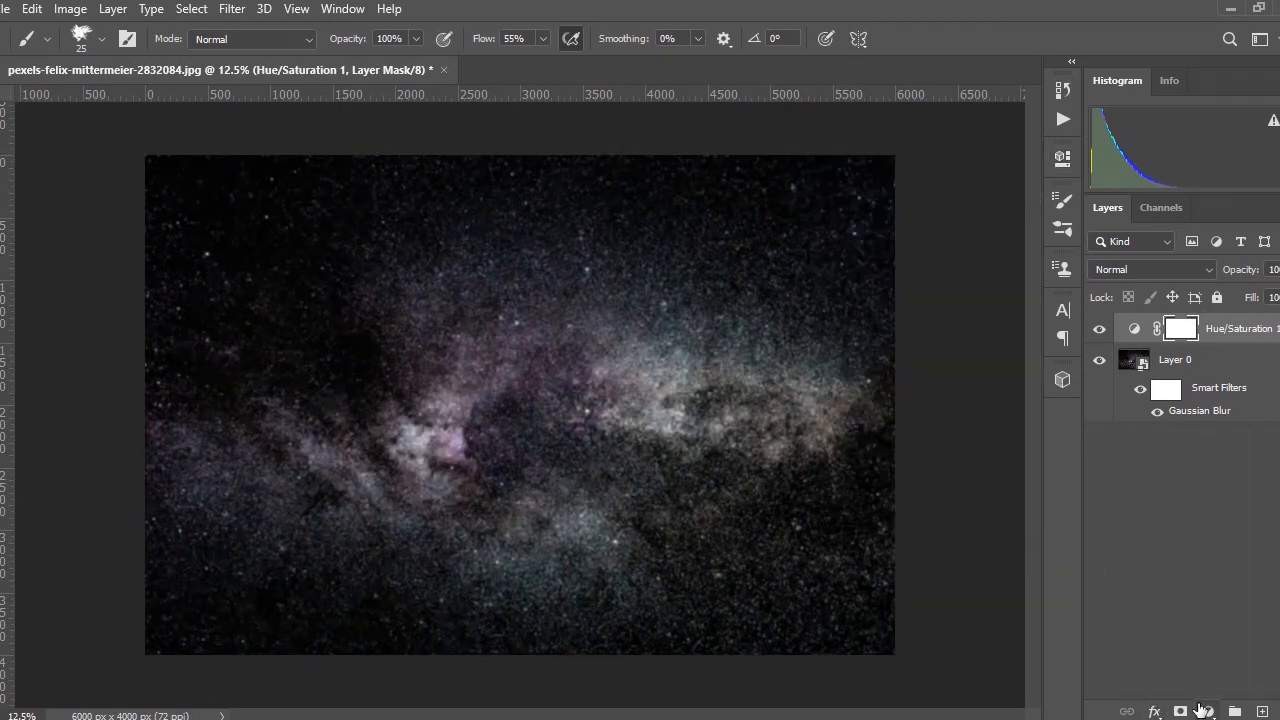
- Add a Curves adjustment layer, lower the highlight endpoint of the RGB curve to darken the starfield, and compare the effect
{"action": "left_click", "coordinate": [1208, 711]}
{"action": "left_click", "coordinate": [1196, 447]}
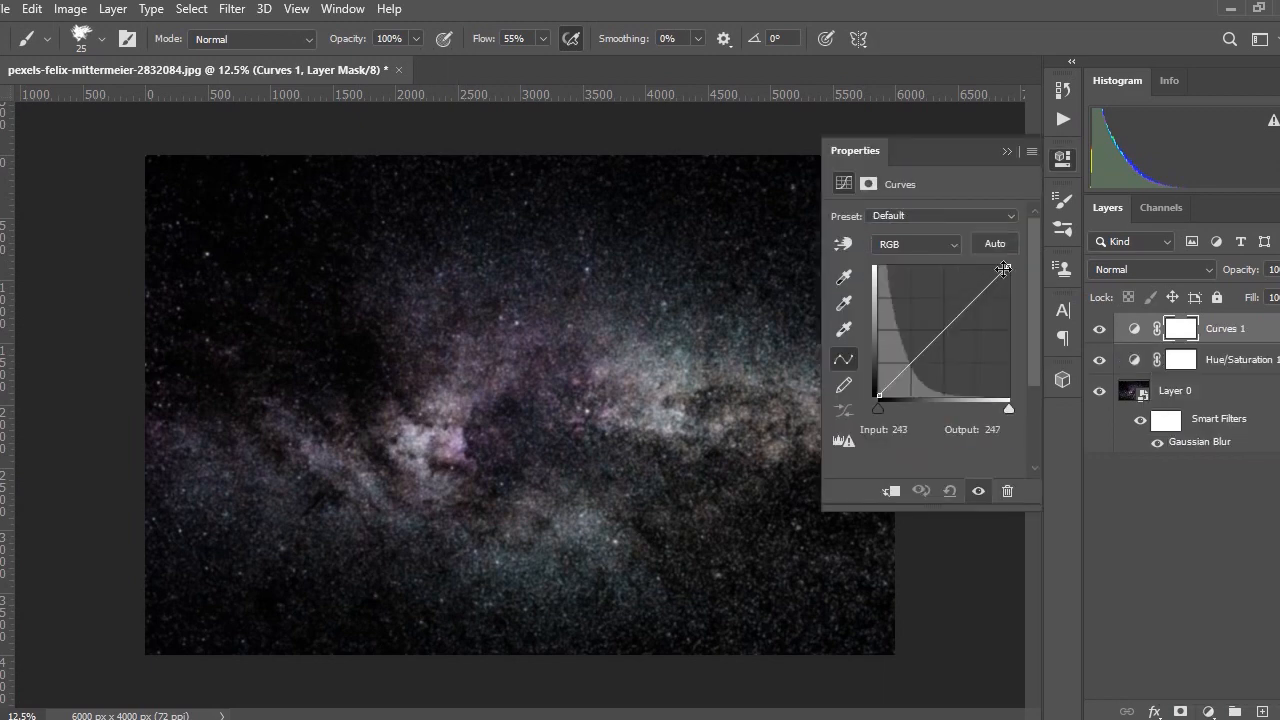
{"action": "left_click_drag", "start_coordinate": [1008, 267], "coordinate": [1007, 300]}
{"action": "mouse_move", "coordinate": [884, 395]}
{"action": "left_mouse_down"}
{"action": "mouse_move", "coordinate": [876, 368]}
{"action": "mouse_move", "coordinate": [877, 394]}
{"action": "left_mouse_up"}
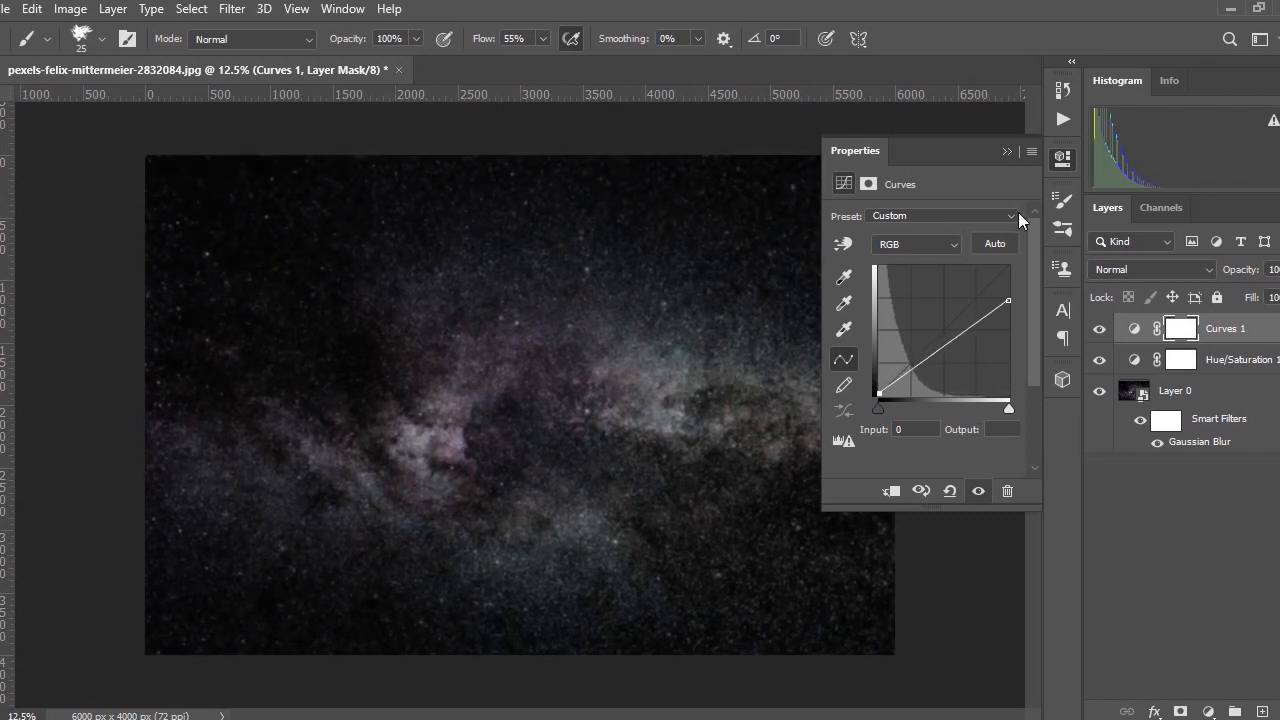
{"action": "left_click", "coordinate": [1004, 151]}
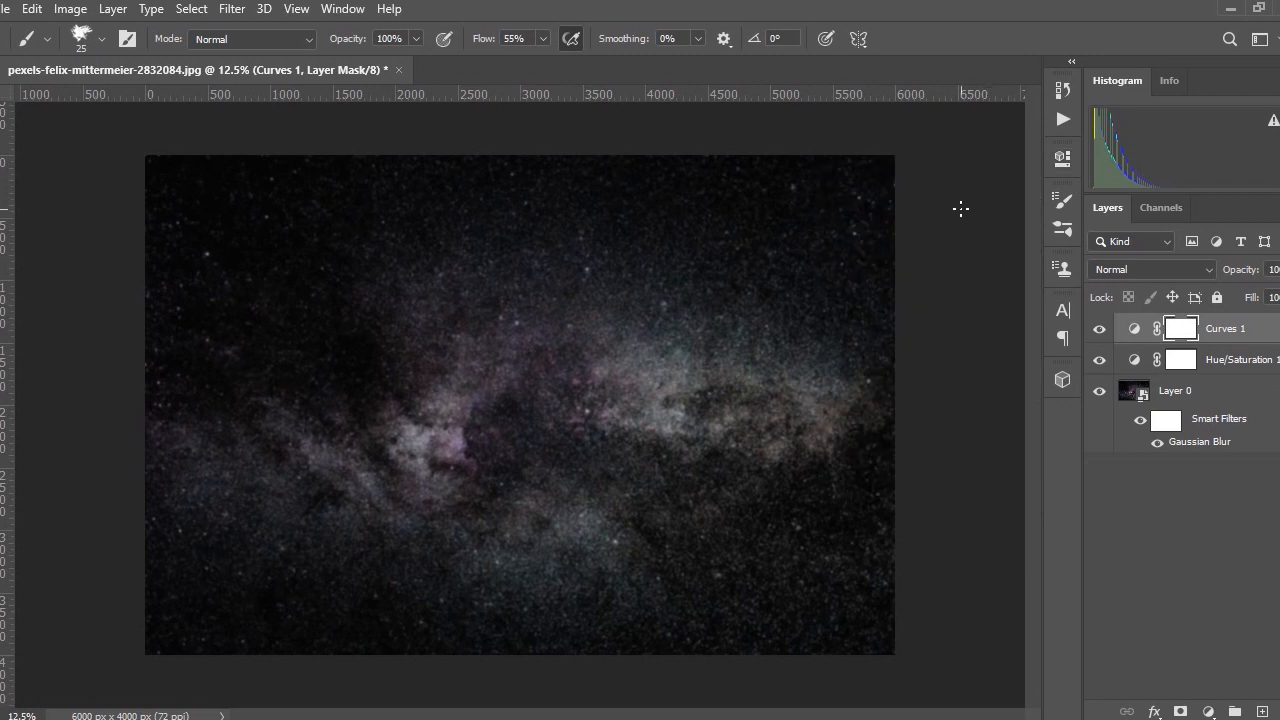
{"action": "left_click", "coordinate": [1102, 333]}
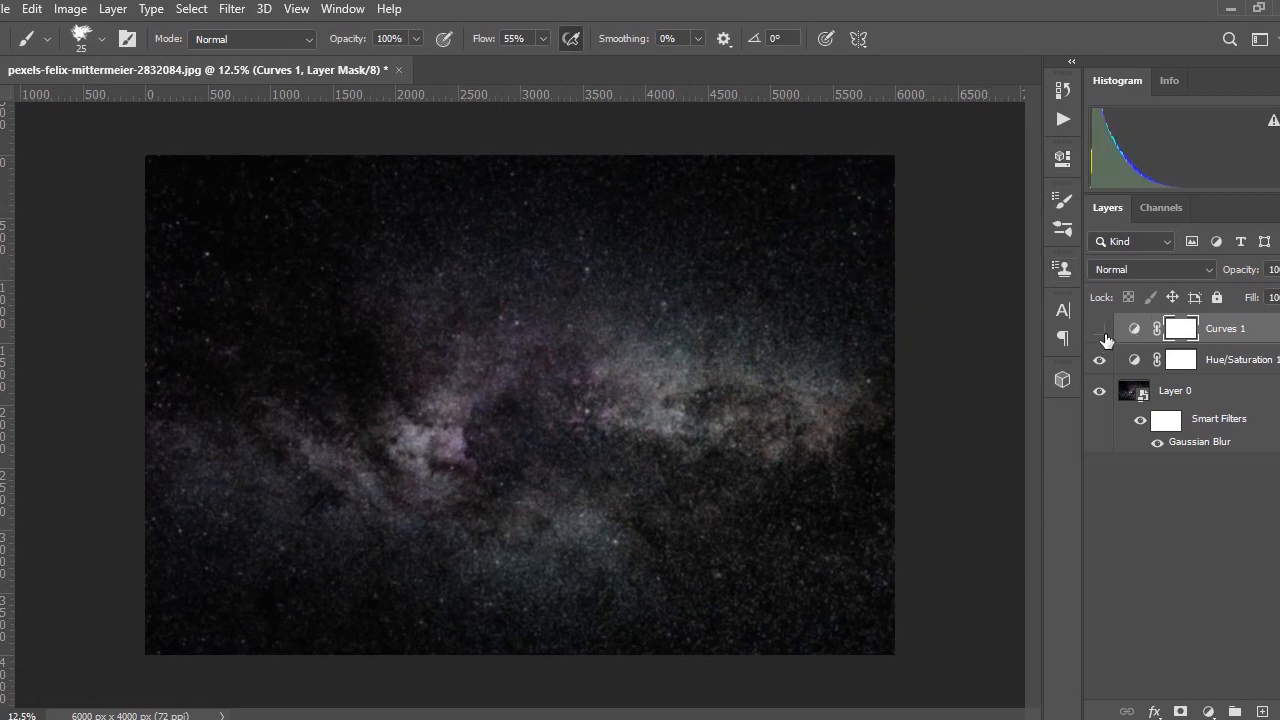
{"action": "left_click", "coordinate": [1102, 333]}
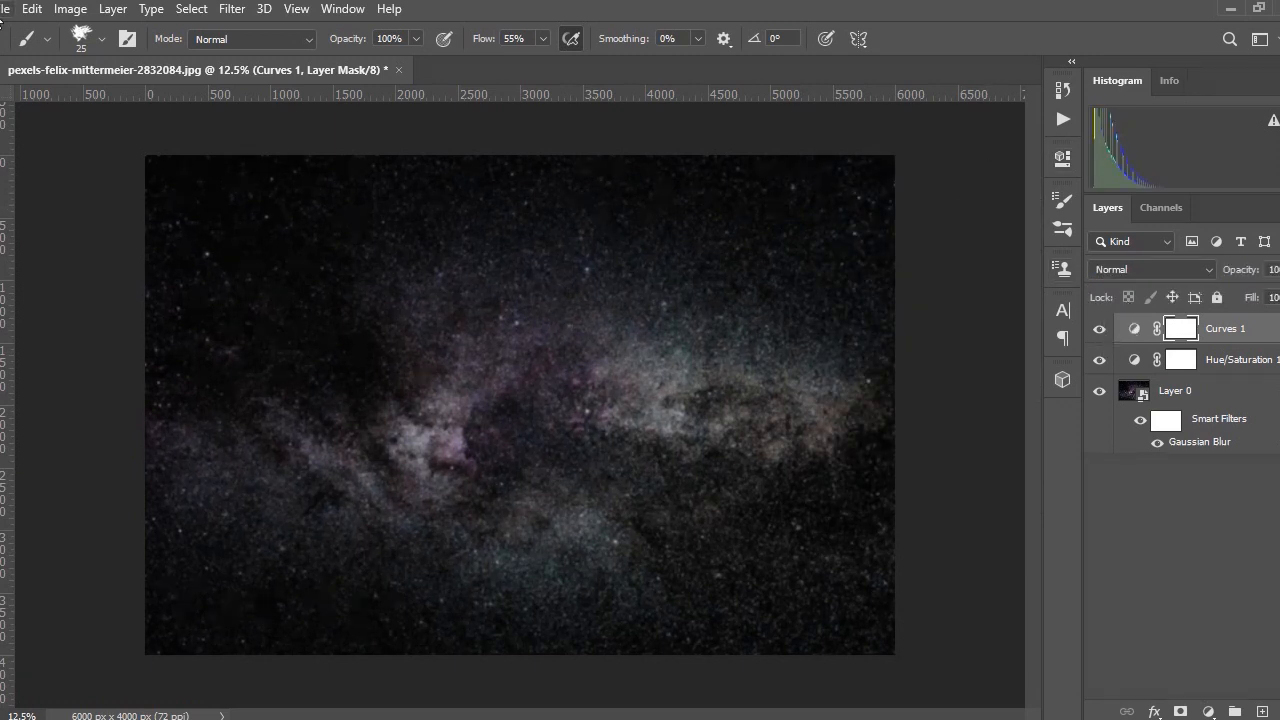
- Open the pexels-dids-3045825 image from Downloads and transform its layer to 75.91% scale and 89.08° rotation
{"action": "left_click", "coordinate": [8, 10]}
{"action": "left_click", "coordinate": [28, 49]}
{"action": "scroll", "coordinate": [307, 230], "scroll_direction": "down", "scroll_amount": 3}
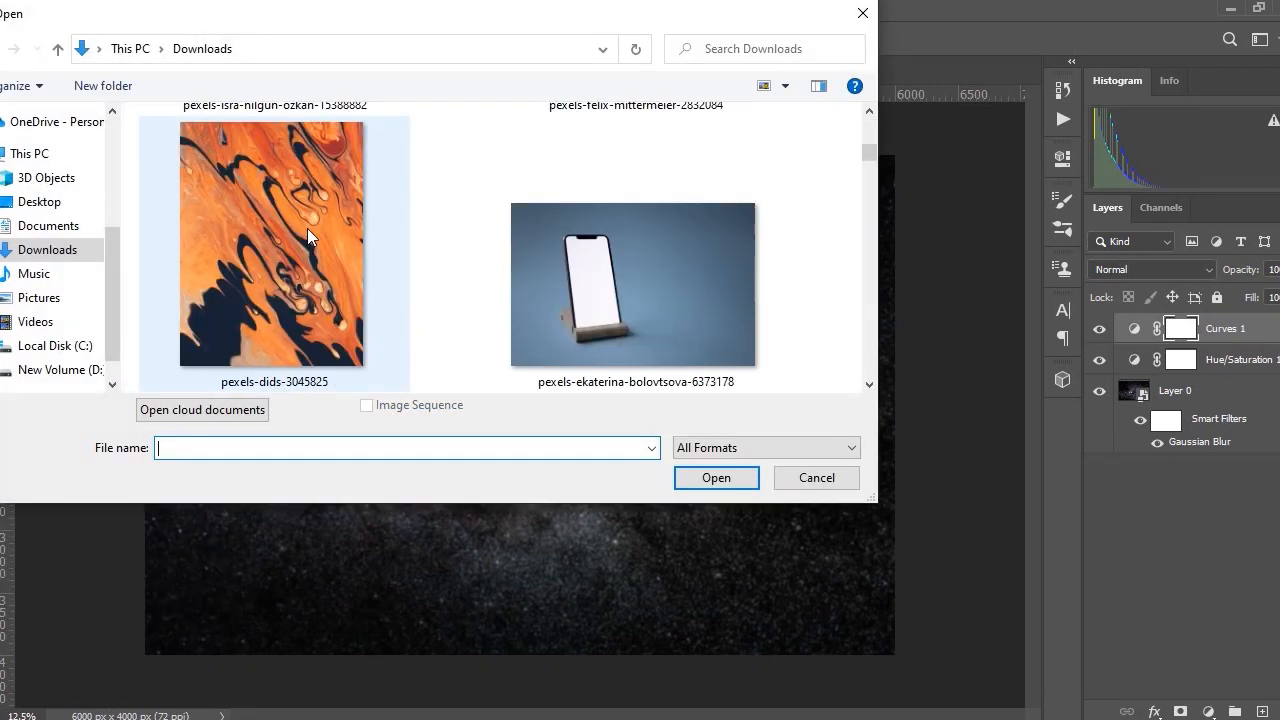
{"action": "left_click", "coordinate": [308, 236]}
{"action": "left_click", "coordinate": [700, 477]}
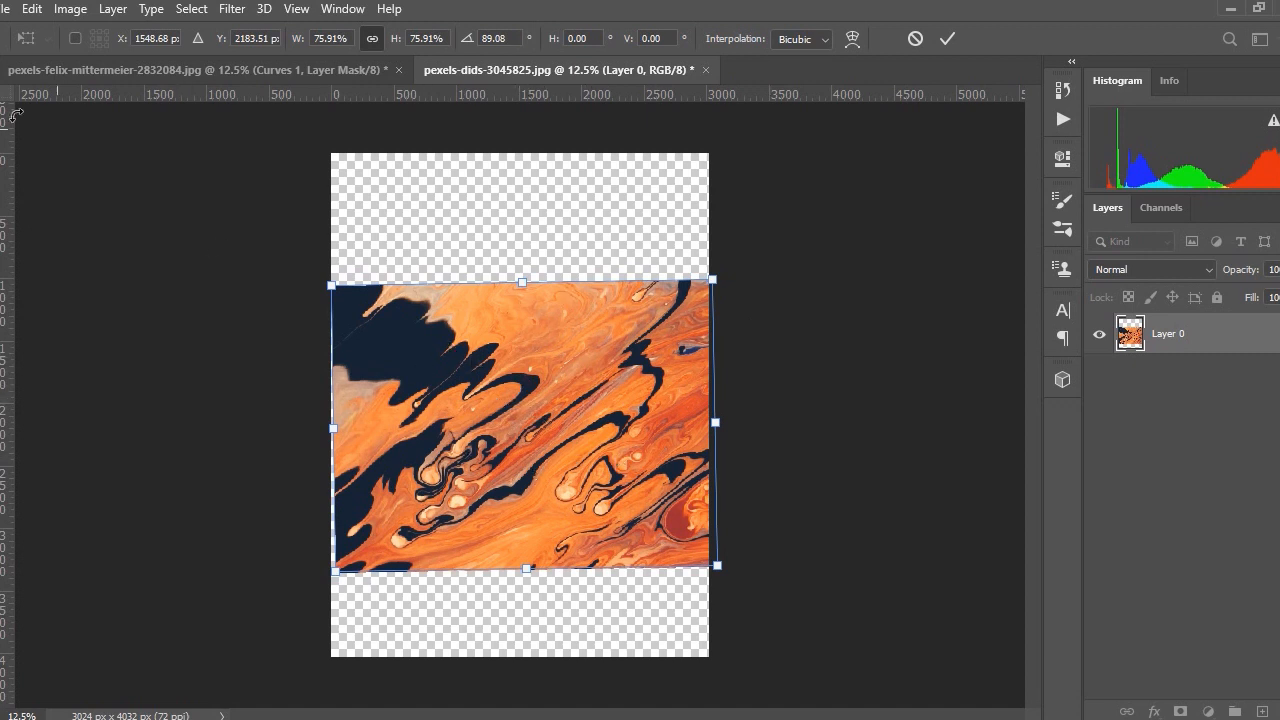
{"action": "key", "text": "Return"}
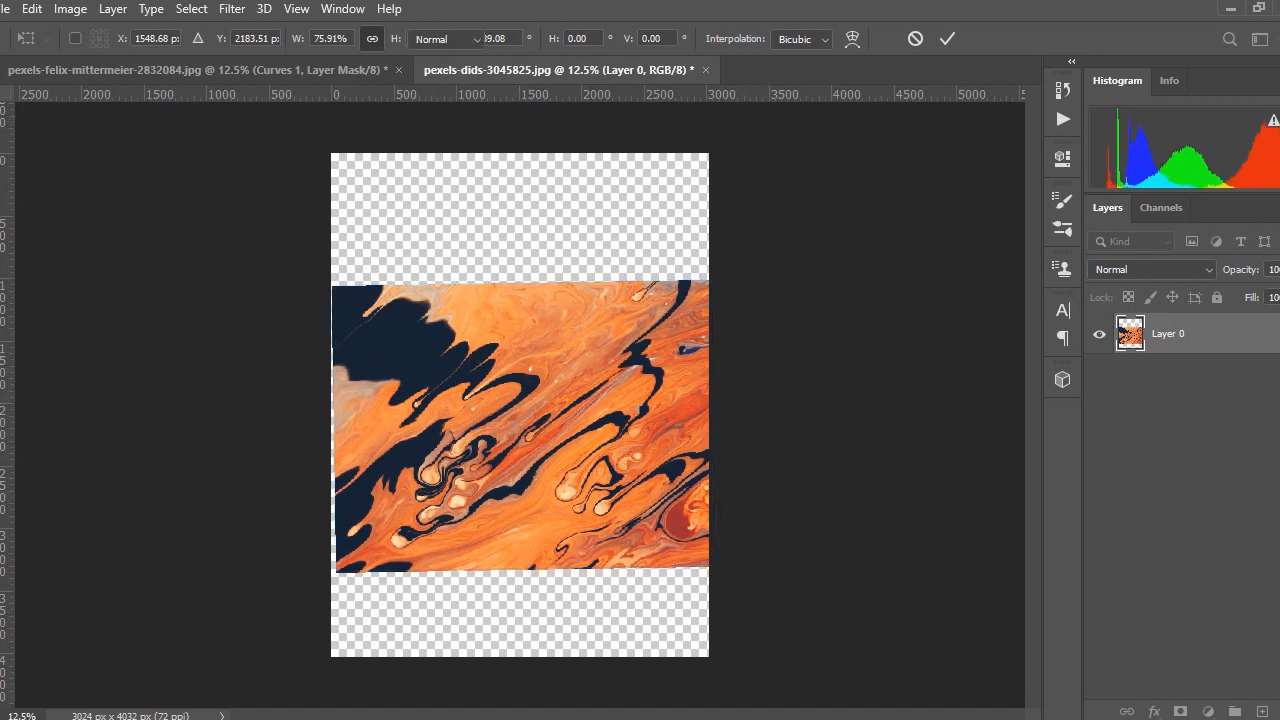
- Try a rectangular marquee selection with a 5 px feather on the orange texture
{"action": "right_click", "coordinate": [2, 123]}
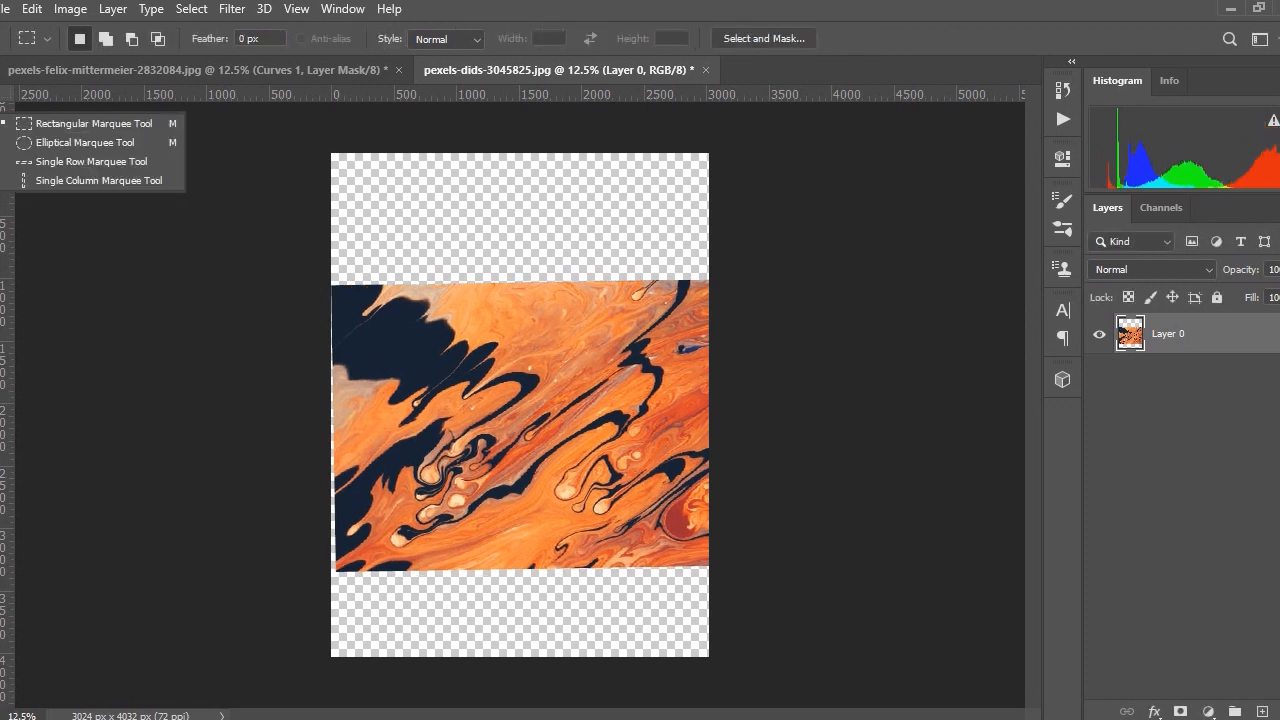
{"action": "left_click", "coordinate": [87, 125]}
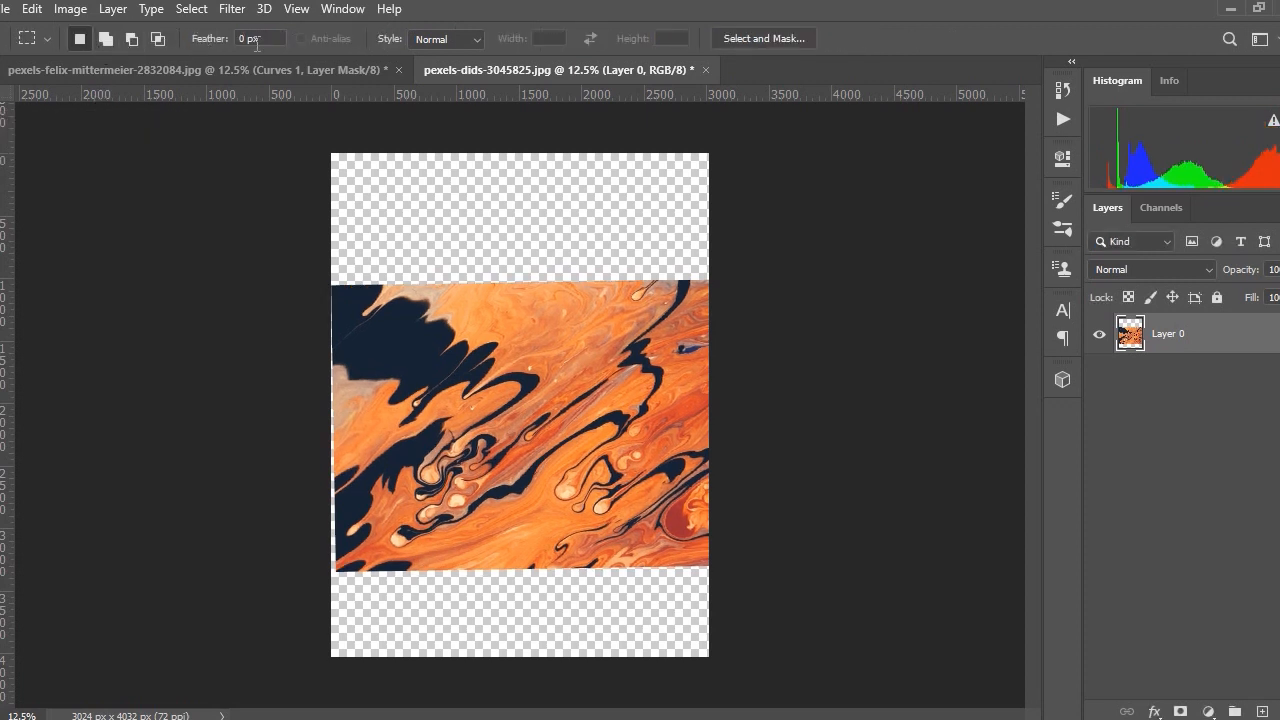
{"action": "left_click", "coordinate": [208, 40]}
{"action": "type", "text": "5"}
{"action": "key", "text": "Return"}
{"action": "left_click_drag", "start_coordinate": [378, 336], "coordinate": [496, 420]}
- Select a circle about 1900 px across on the orange texture with the Elliptical Marquee at a 5 px feather
{"action": "left_click", "coordinate": [87, 148]}
{"action": "left_click", "coordinate": [210, 37]}
{"action": "key", "text": "Return"}
{"action": "left_click_drag", "start_coordinate": [375, 336], "coordinate": [763, 569]}
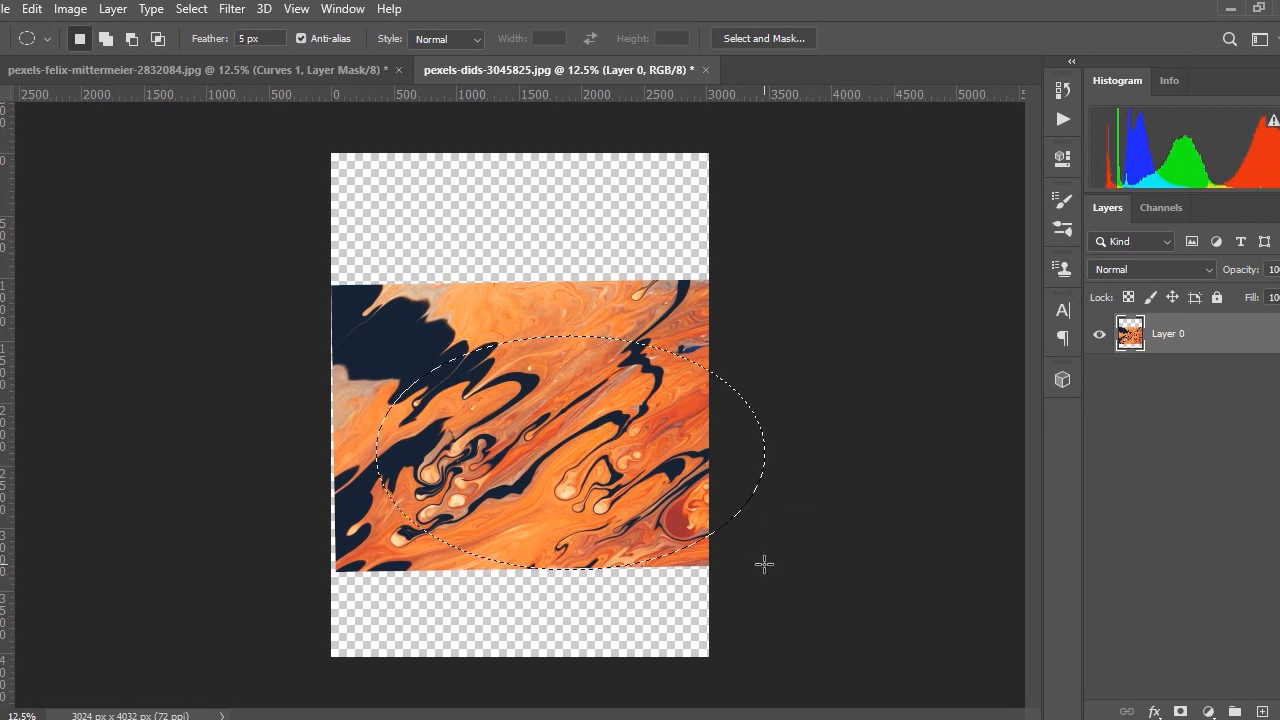
{"action": "key", "text": "ctrl+d"}
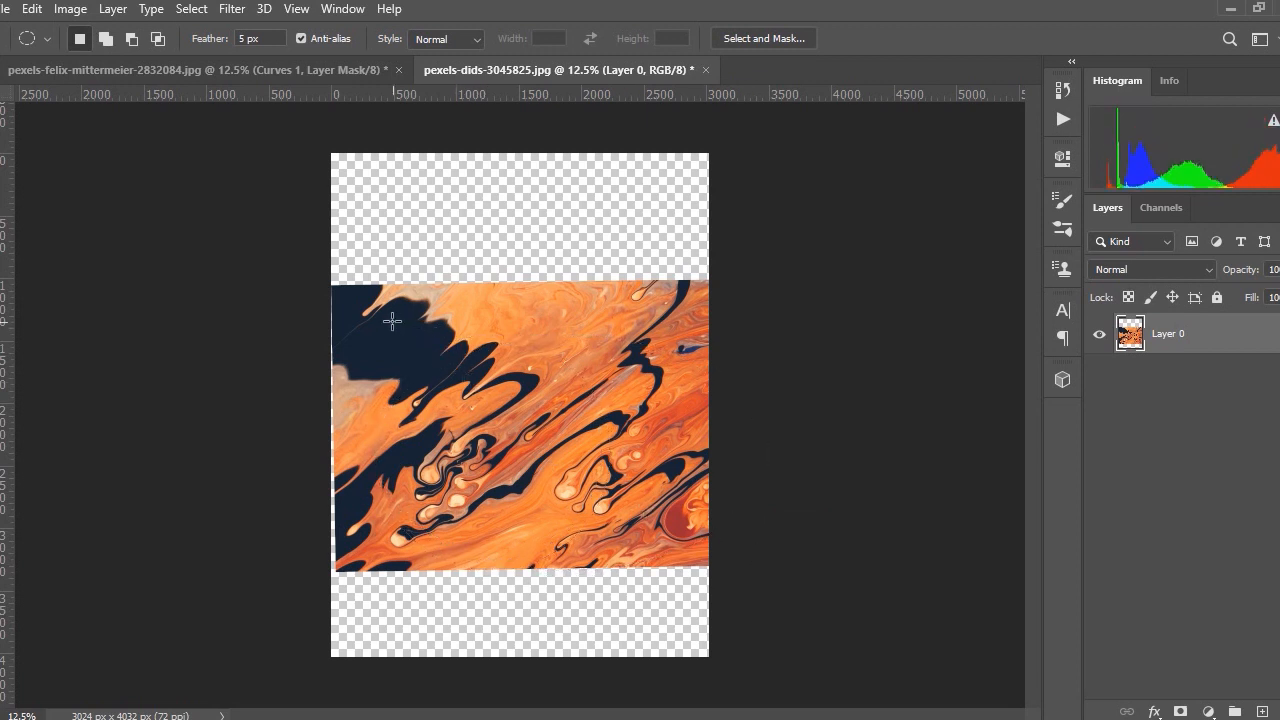
{"action": "left_click_drag", "start_coordinate": [390, 320], "coordinate": [629, 564]}
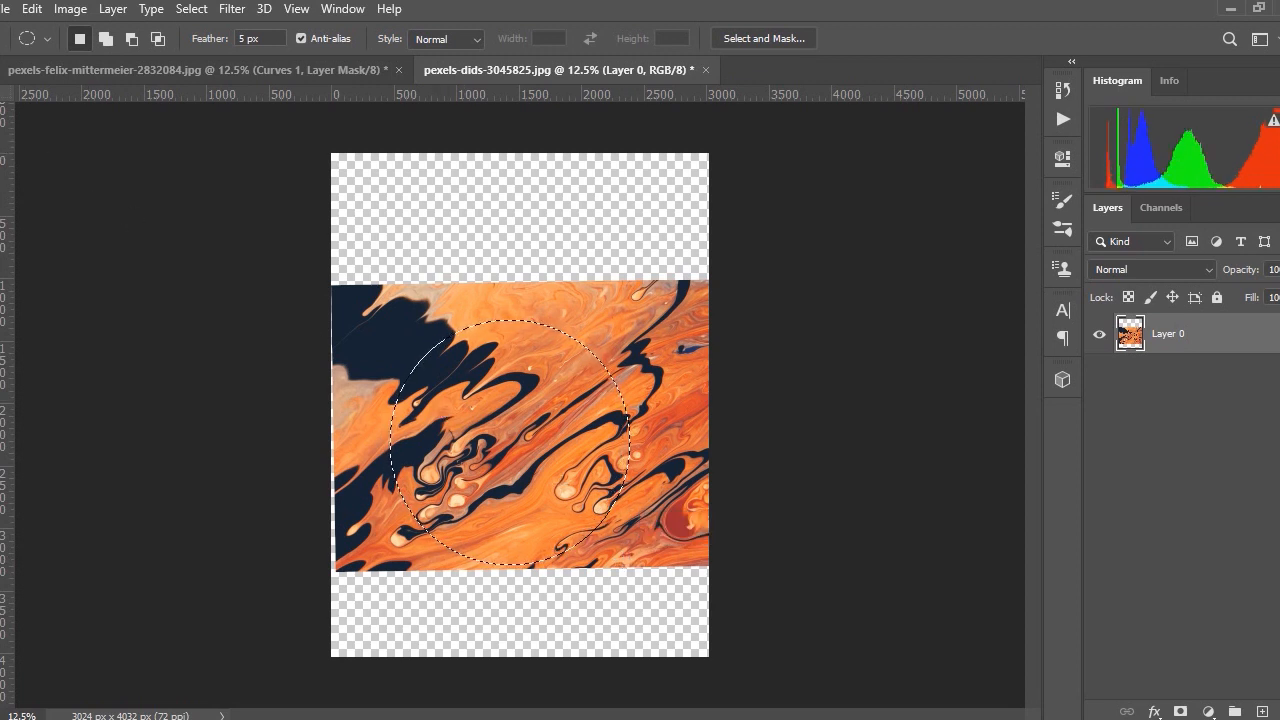
- Apply the Spherize filter to the circular selection with Amount 100% and Mode Normal
{"action": "key", "text": "v"}
{"action": "left_click", "coordinate": [228, 9]}
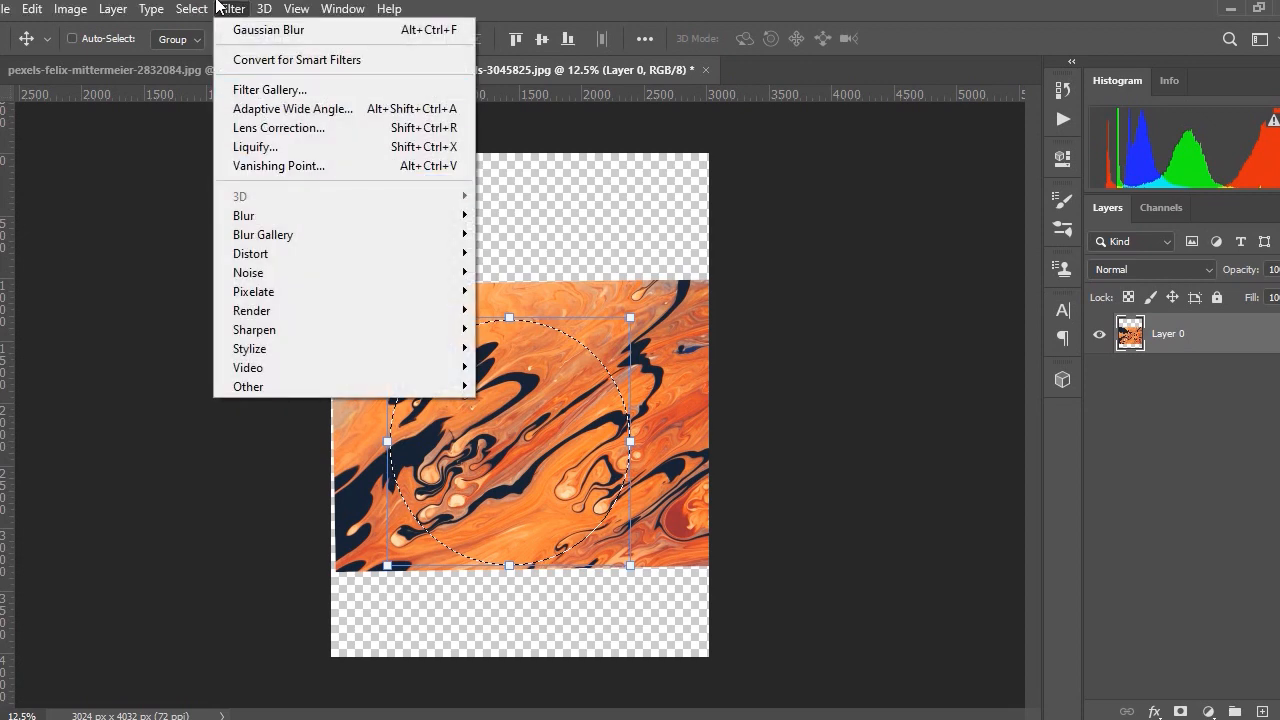
{"action": "mouse_move", "coordinate": [140, 10]}
{"action": "mouse_move", "coordinate": [231, 10]}
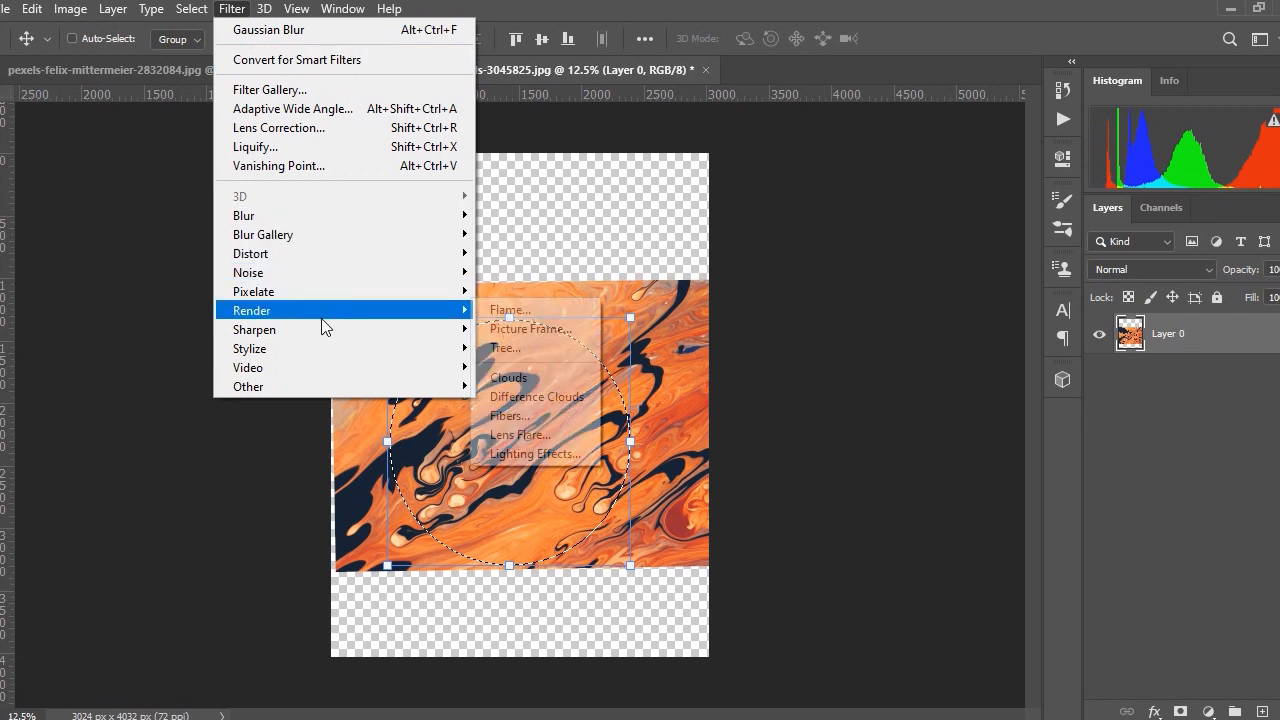
{"action": "mouse_move", "coordinate": [338, 354]}
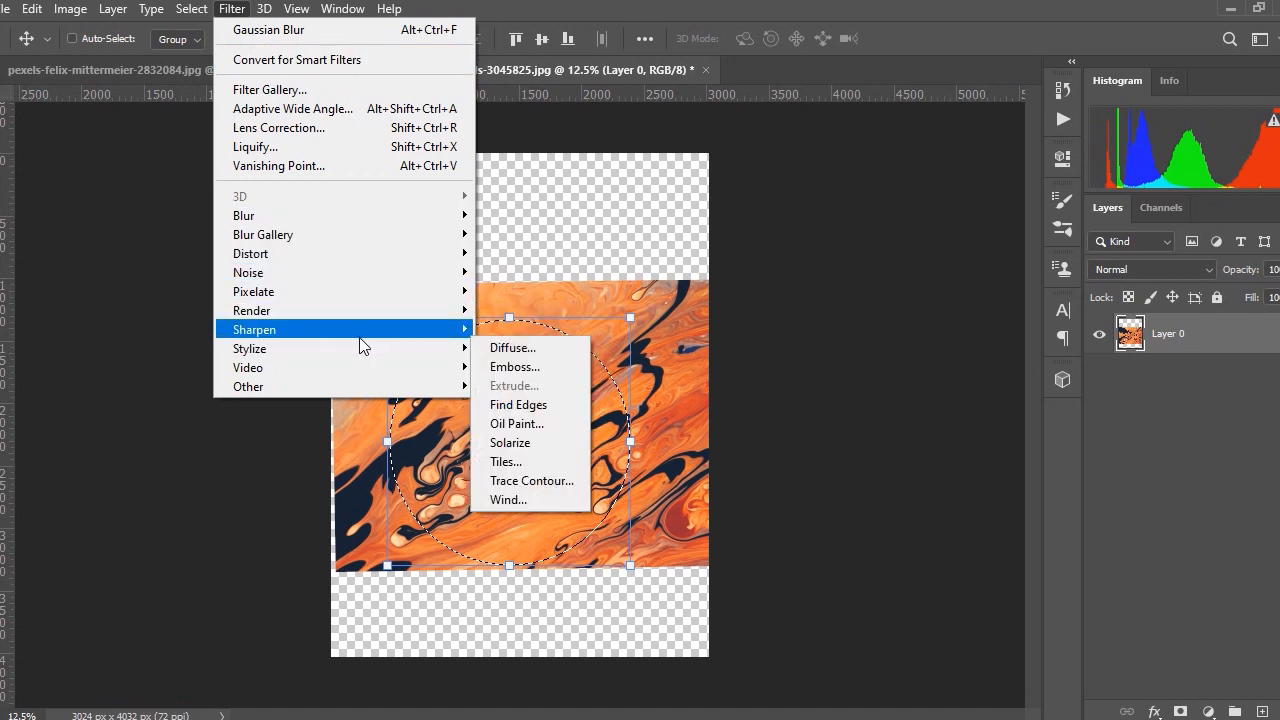
{"action": "mouse_move", "coordinate": [372, 337]}
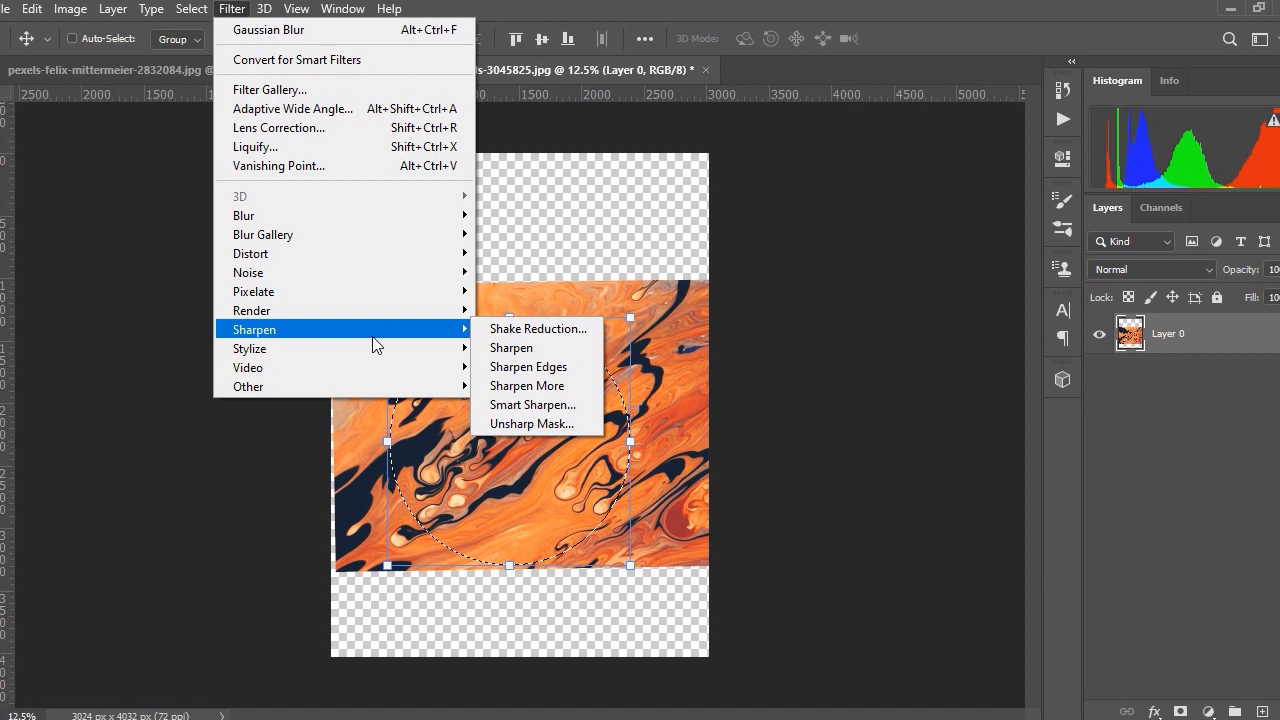
{"action": "mouse_move", "coordinate": [388, 263]}
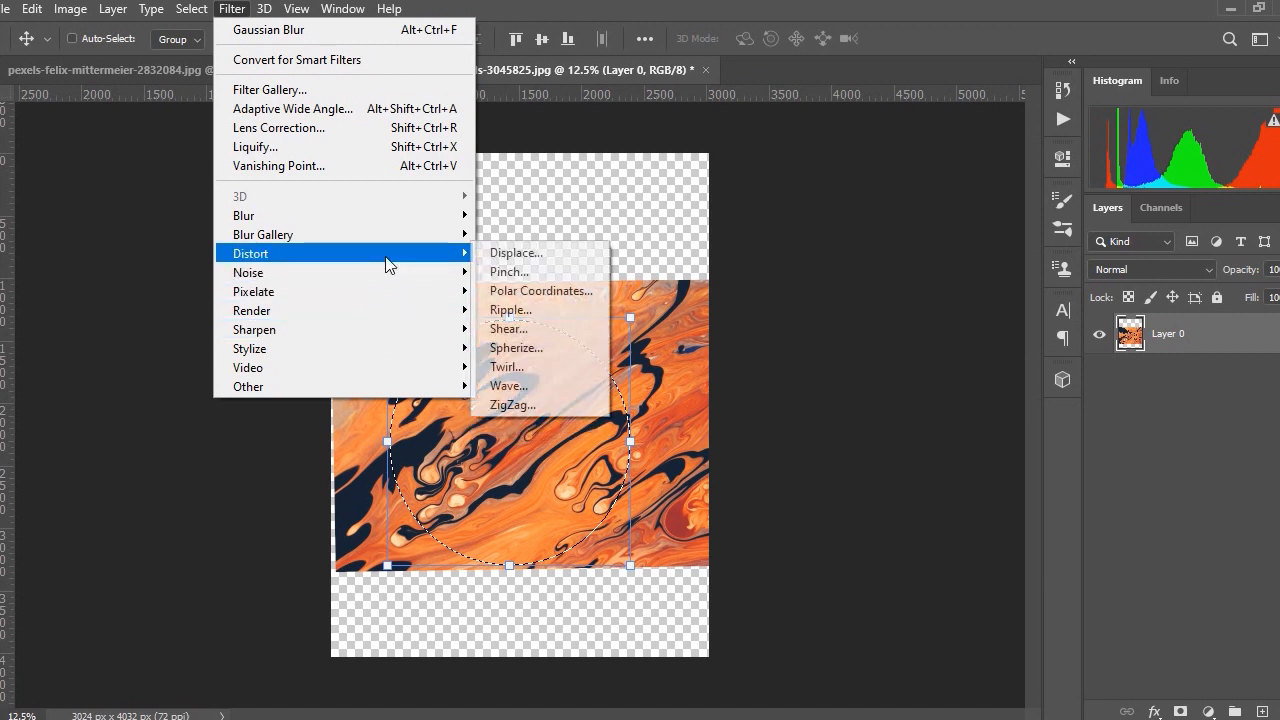
{"action": "left_click", "coordinate": [533, 348]}
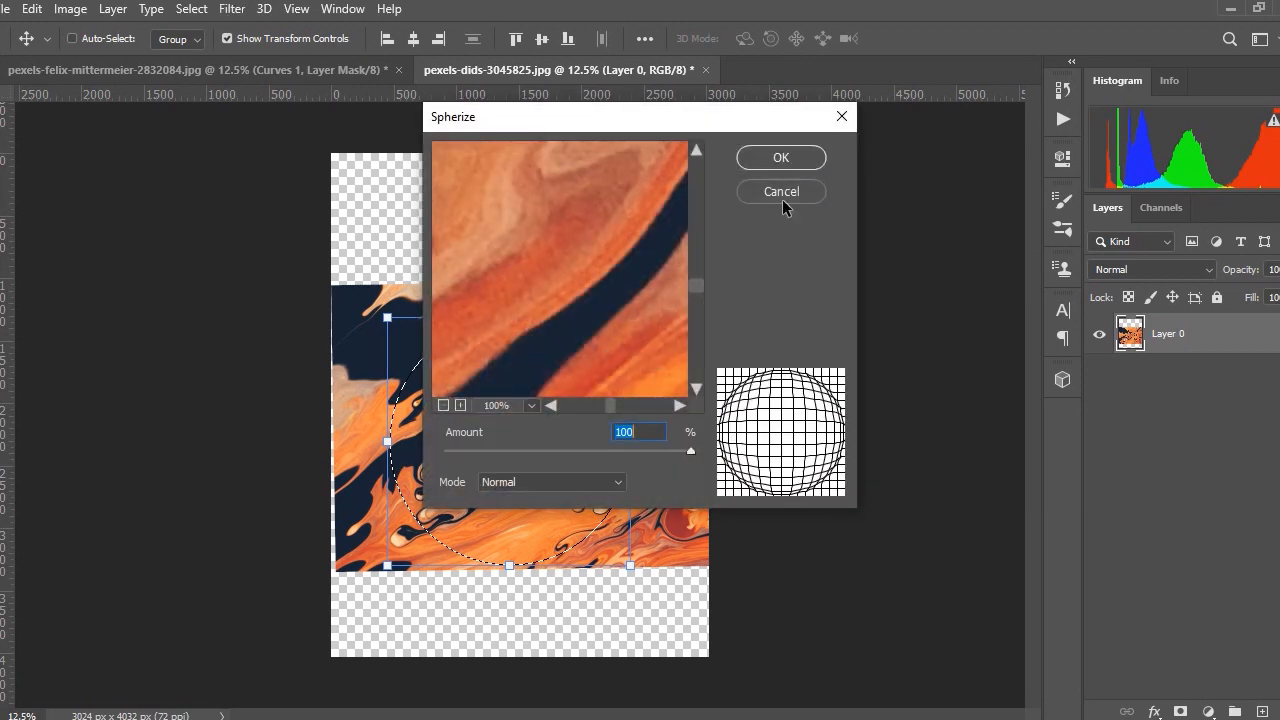
{"action": "left_click", "coordinate": [780, 158]}
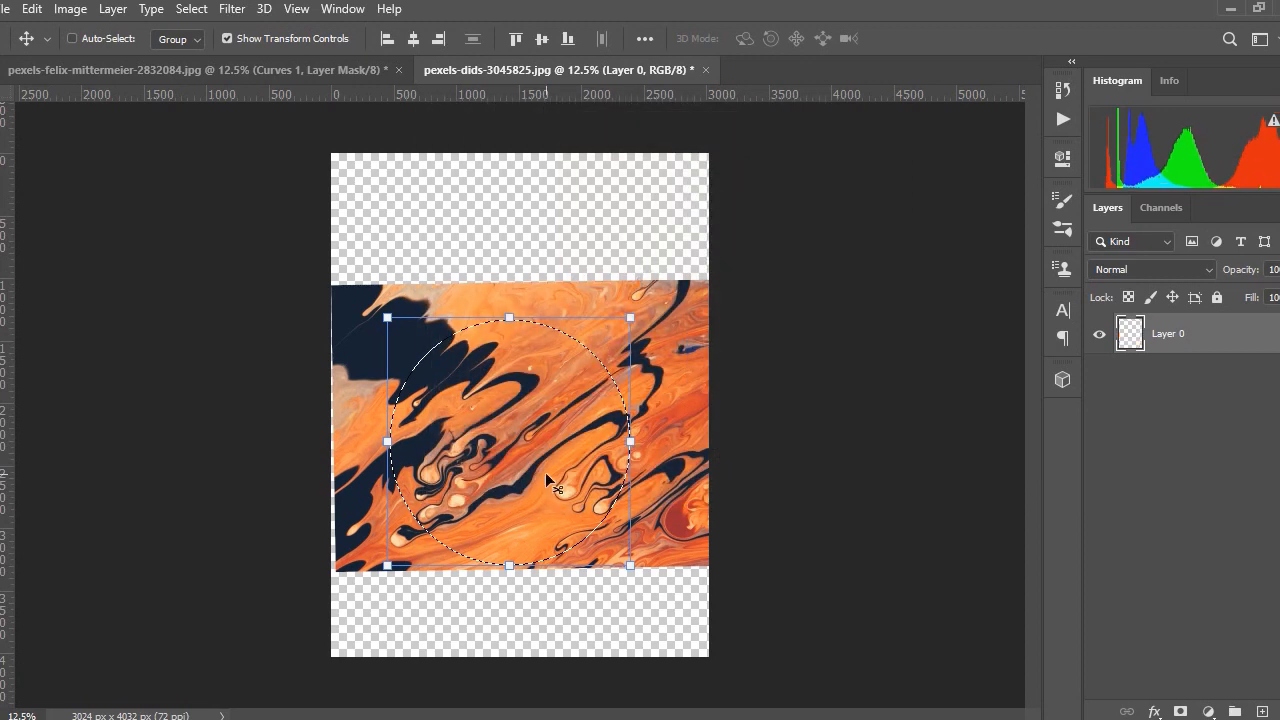
- Move the spherized circle into the pexels-felix-mittermeier-2832084 starfield document and convert its new layer to a smart object
{"action": "left_click_drag", "start_coordinate": [595, 445], "coordinate": [435, 338]}
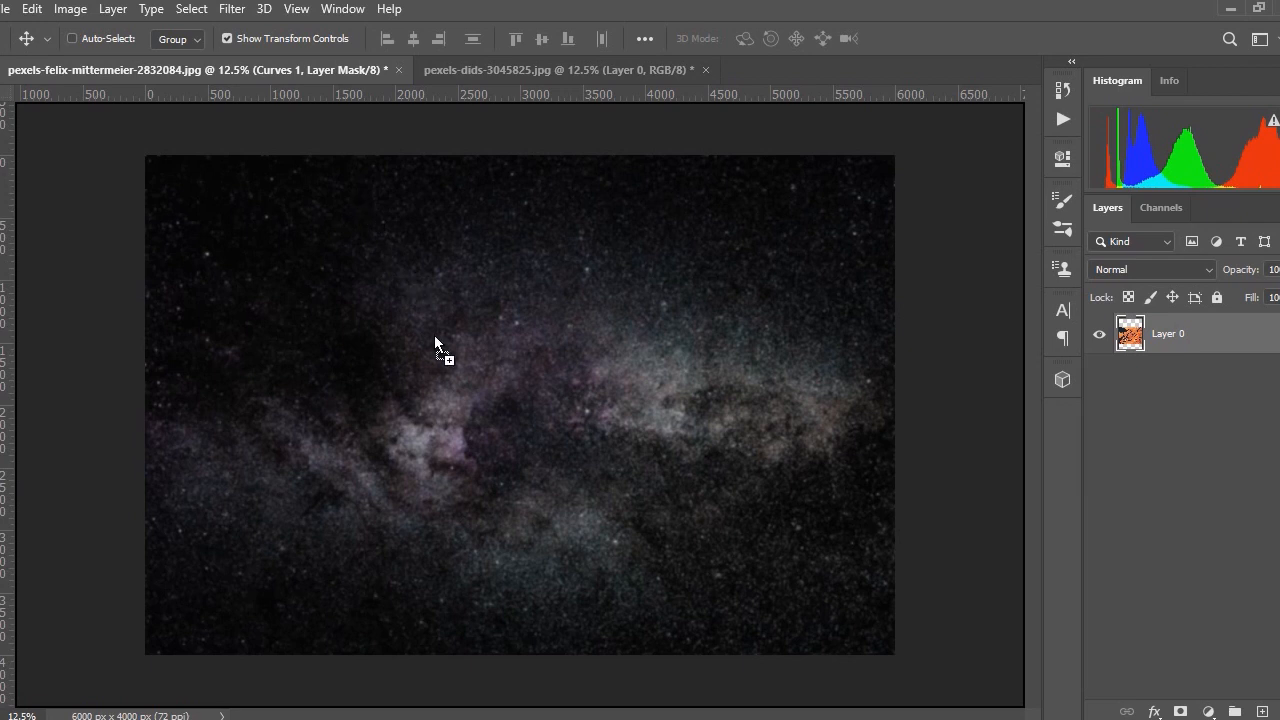
{"action": "left_click_drag", "start_coordinate": [530, 440], "coordinate": [530, 440]}
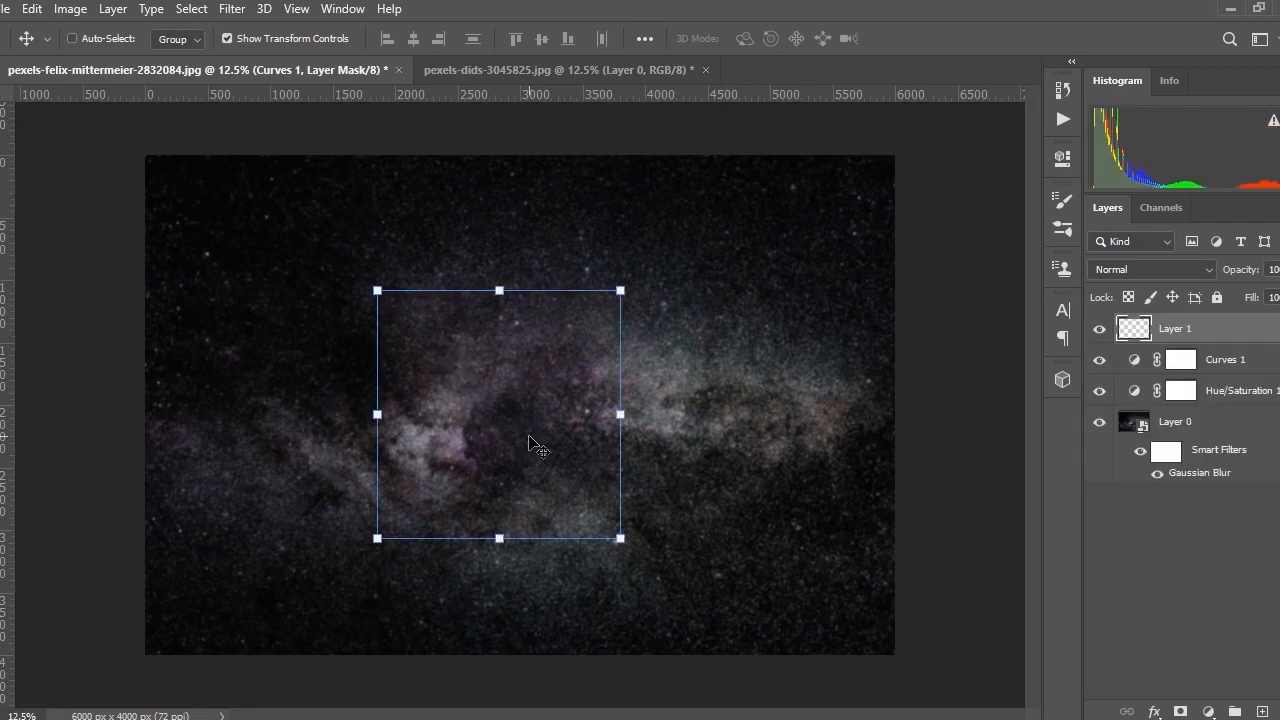
{"action": "right_click", "coordinate": [1210, 328]}
{"action": "left_click", "coordinate": [1079, 280]}
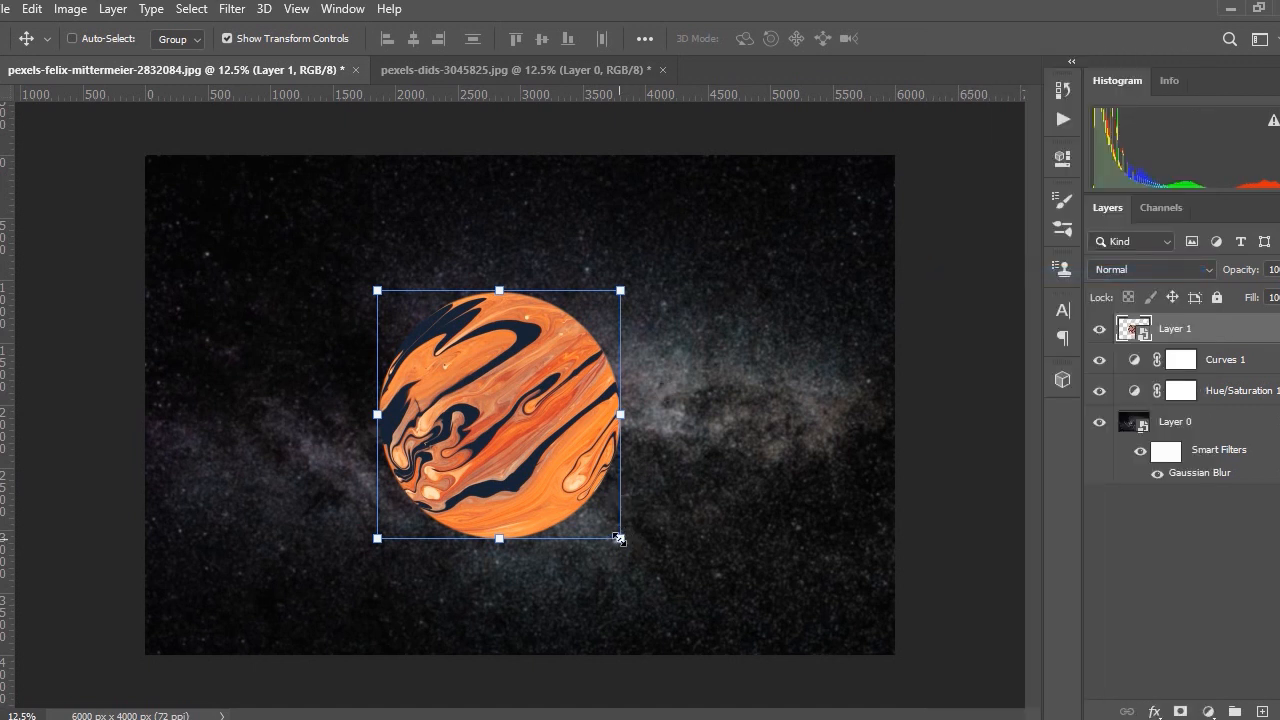
- Enlarge the planet to about 2500 px wide, position it near the canvas centre, and keep its layer selected
{"action": "left_click_drag", "start_coordinate": [622, 540], "coordinate": [691, 609]}
{"action": "left_click_drag", "start_coordinate": [630, 486], "coordinate": [637, 431]}
{"action": "left_click", "coordinate": [1136, 562]}
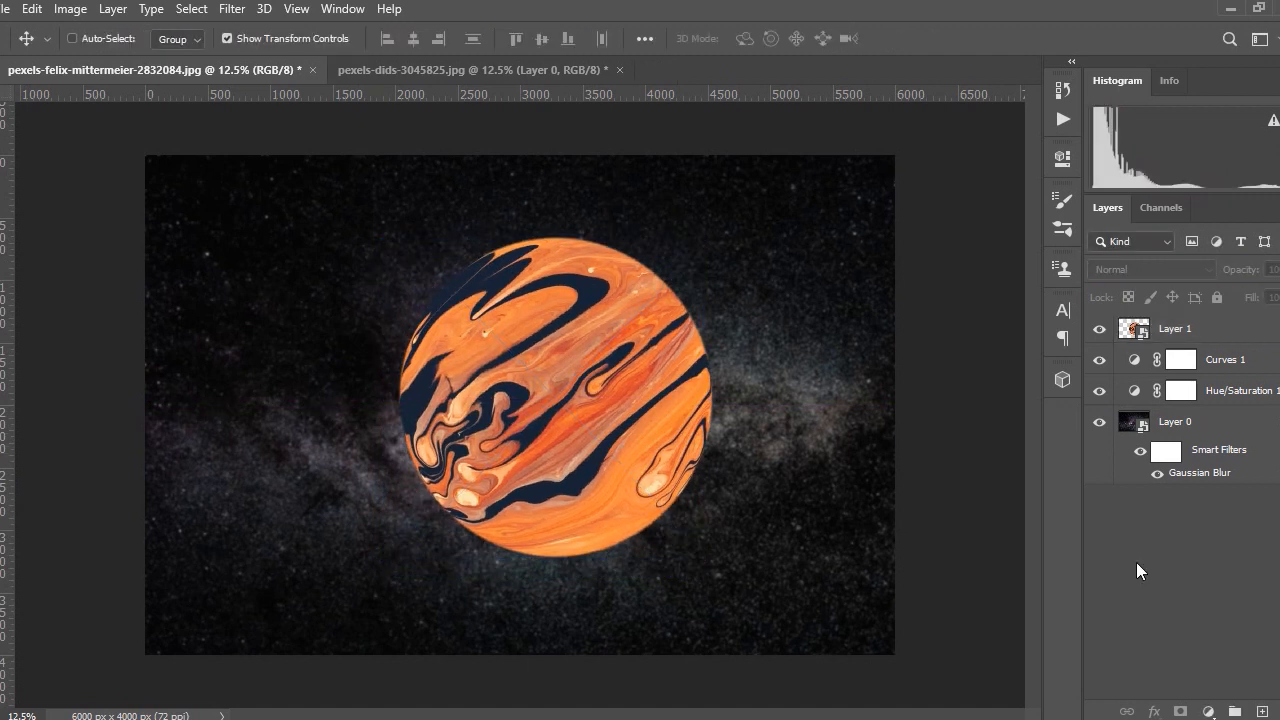
{"action": "left_click", "coordinate": [1216, 334]}
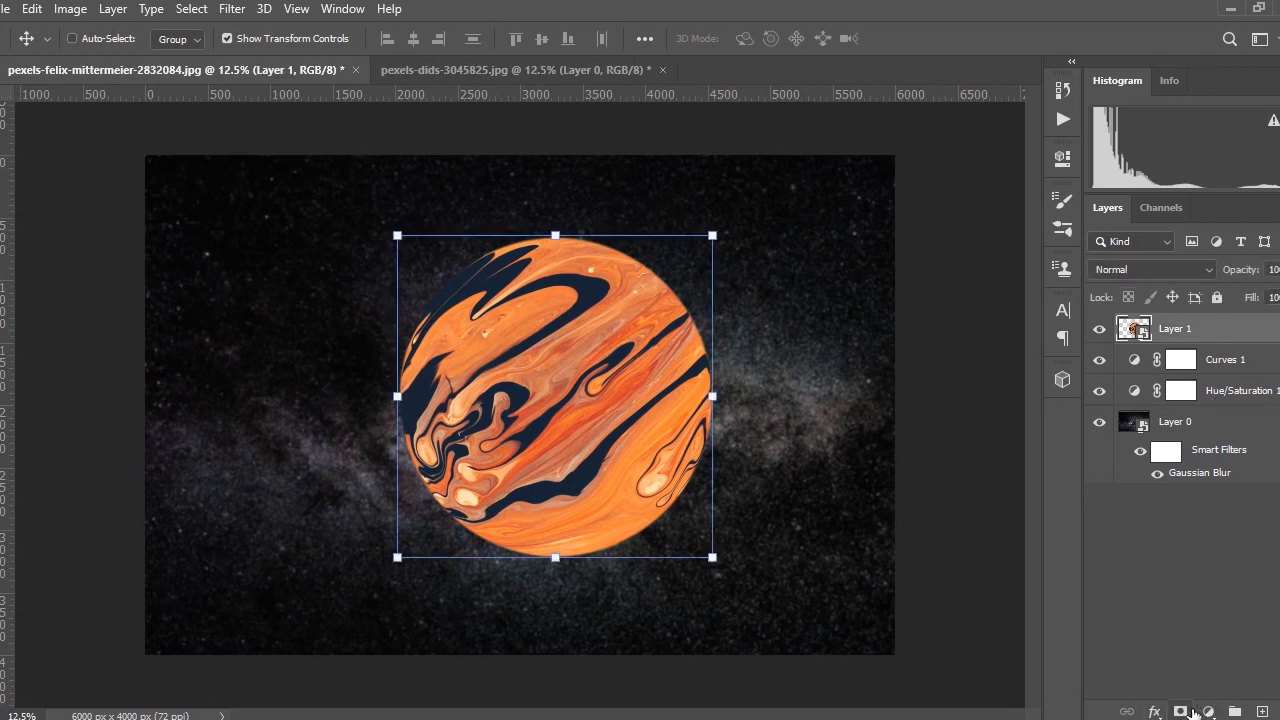
- Add a Levels adjustment layer above the planet layer and lower its output white level to 238
{"action": "left_click", "coordinate": [1181, 711]}
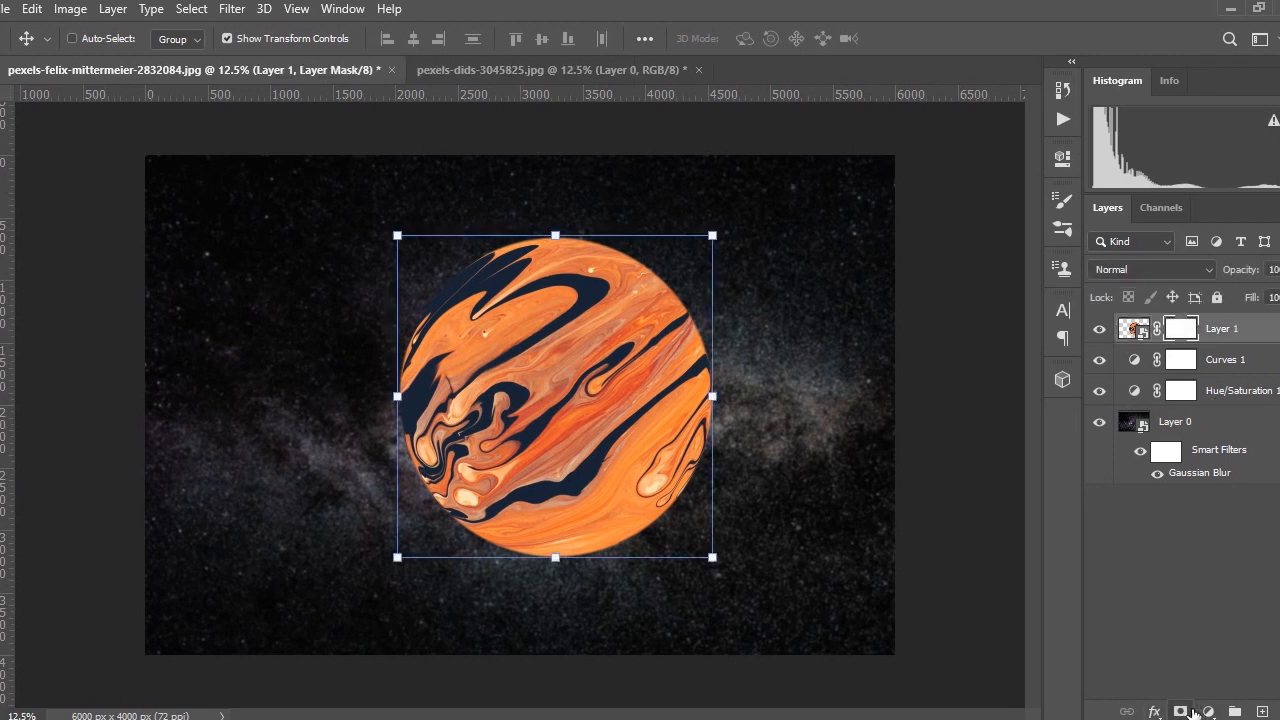
{"action": "key", "text": "ctrl+z"}
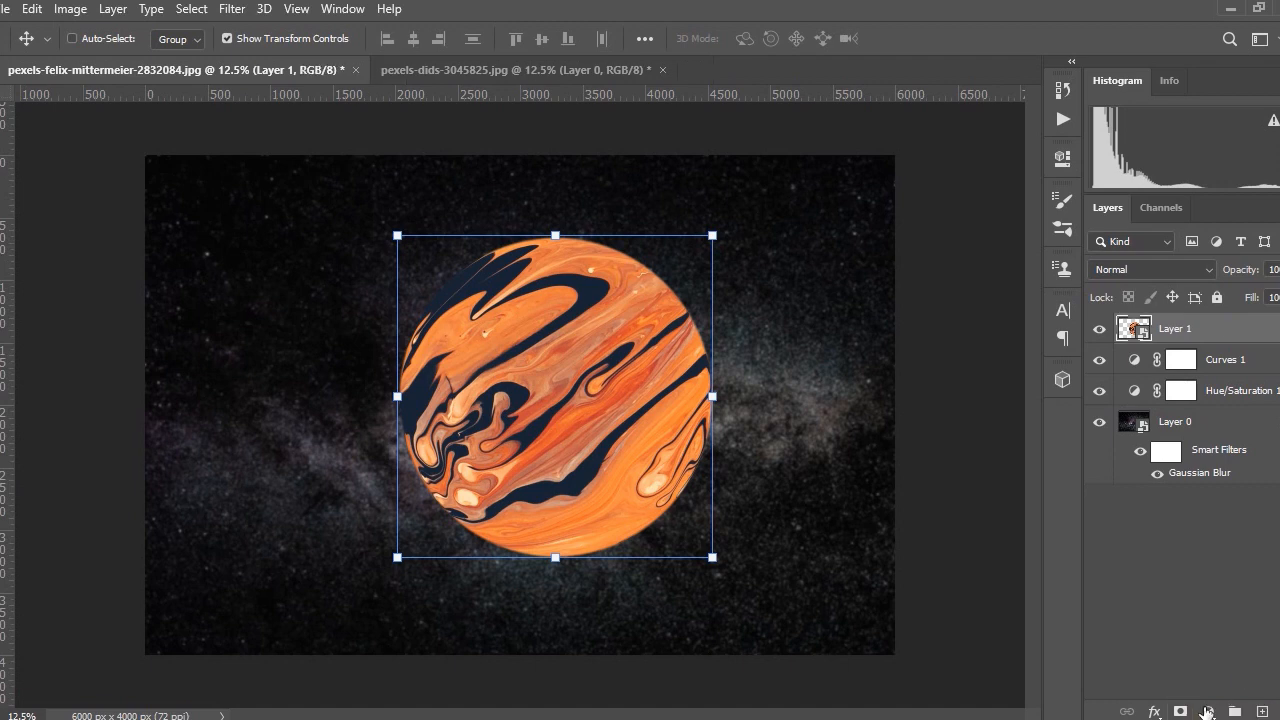
{"action": "left_click", "coordinate": [1207, 711]}
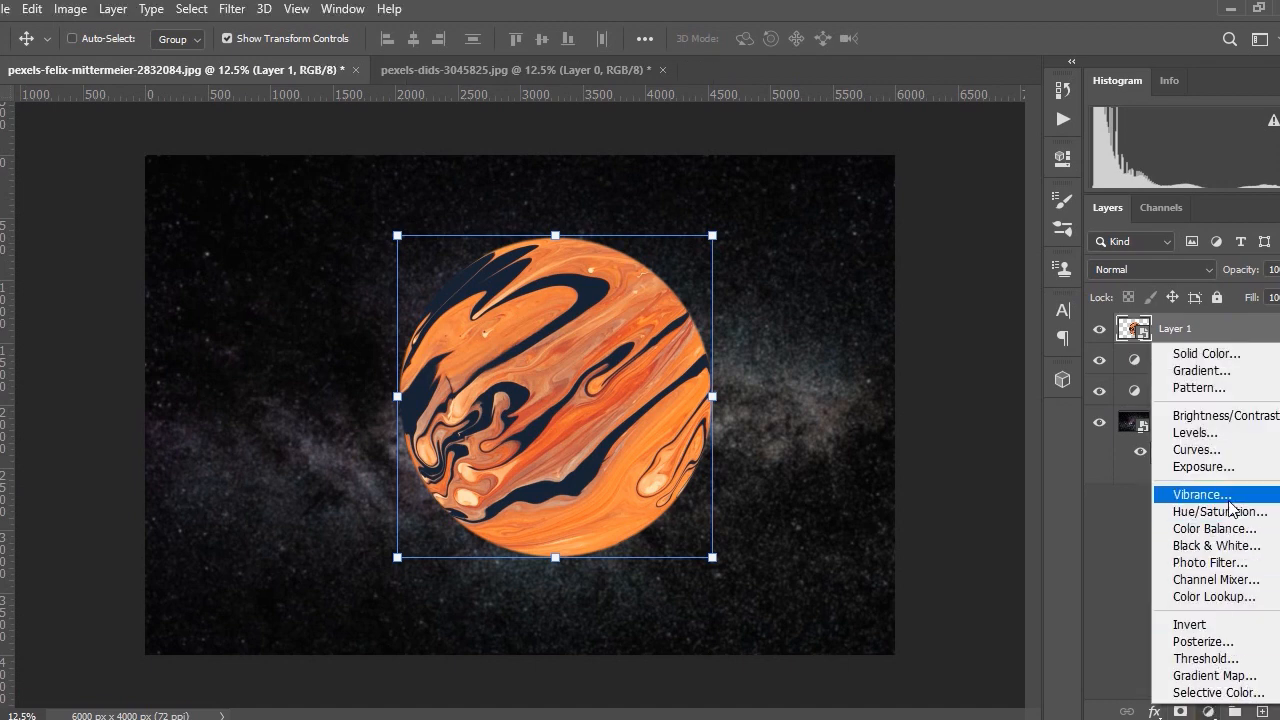
{"action": "left_click", "coordinate": [1233, 434]}
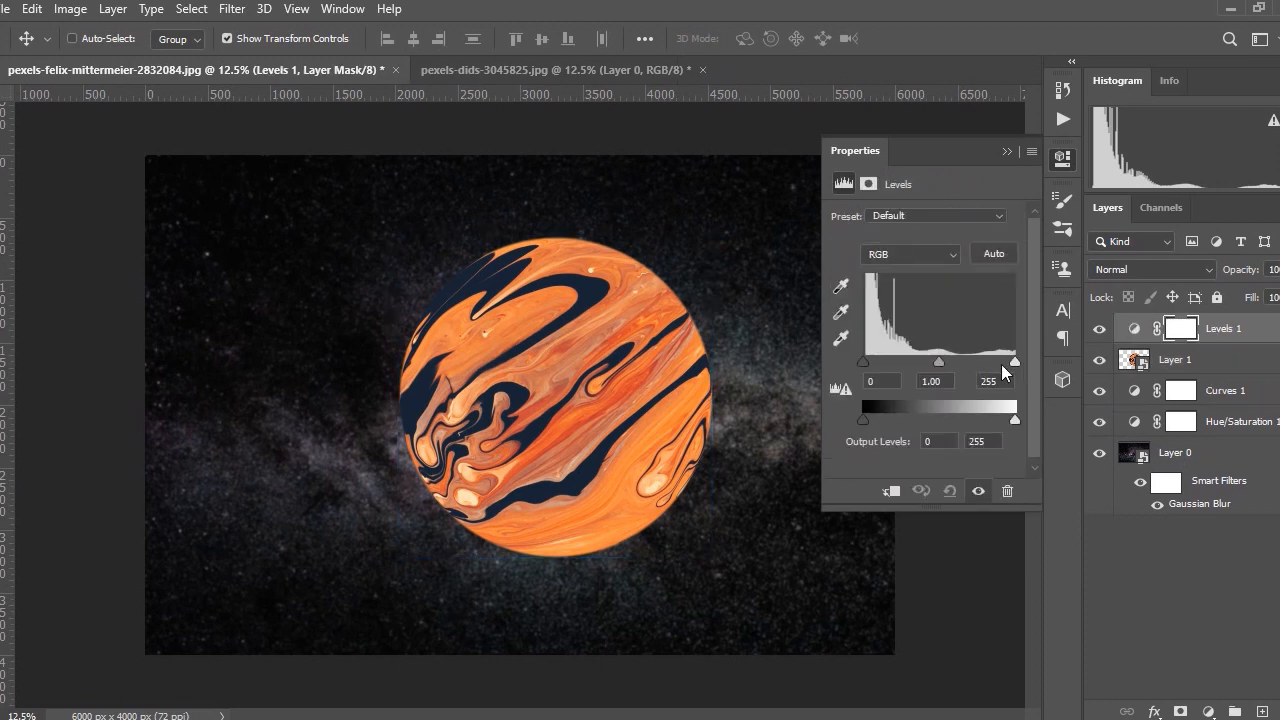
{"action": "mouse_move", "coordinate": [1013, 417]}
{"action": "left_mouse_down"}
{"action": "mouse_move", "coordinate": [922, 422]}
{"action": "mouse_move", "coordinate": [1005, 417]}
{"action": "left_mouse_up"}
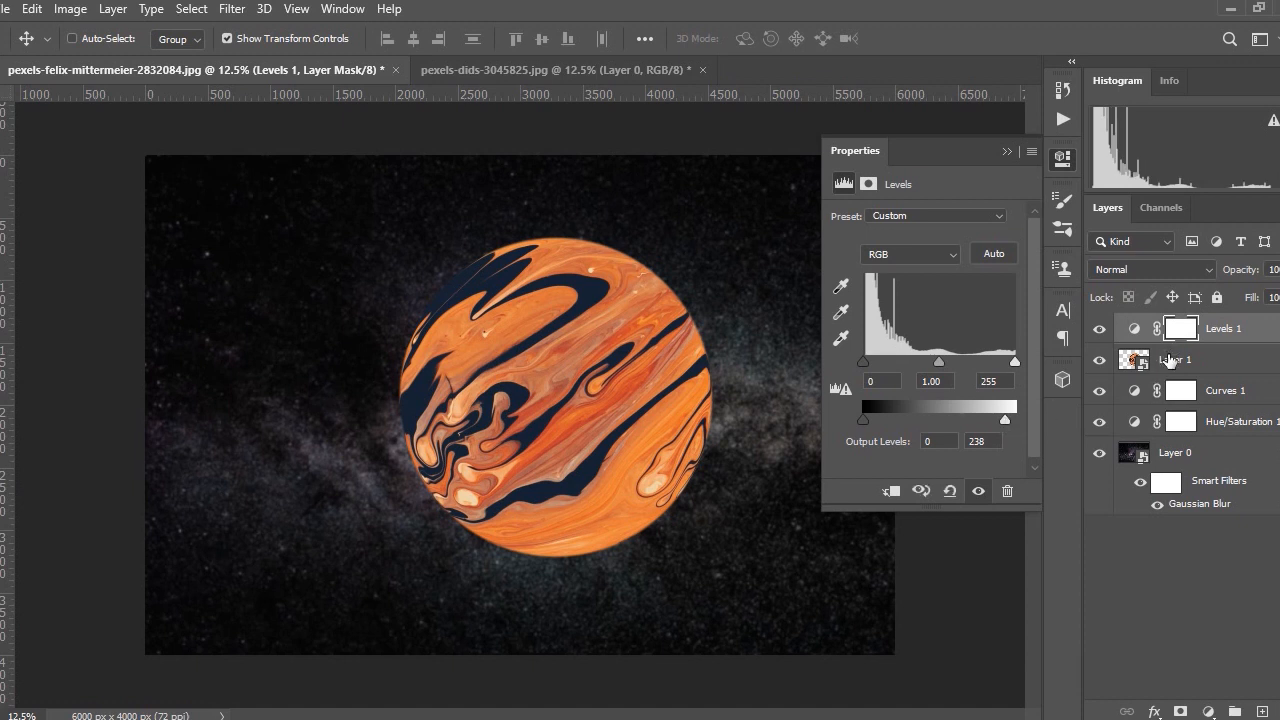
{"action": "left_click", "coordinate": [1136, 357]}
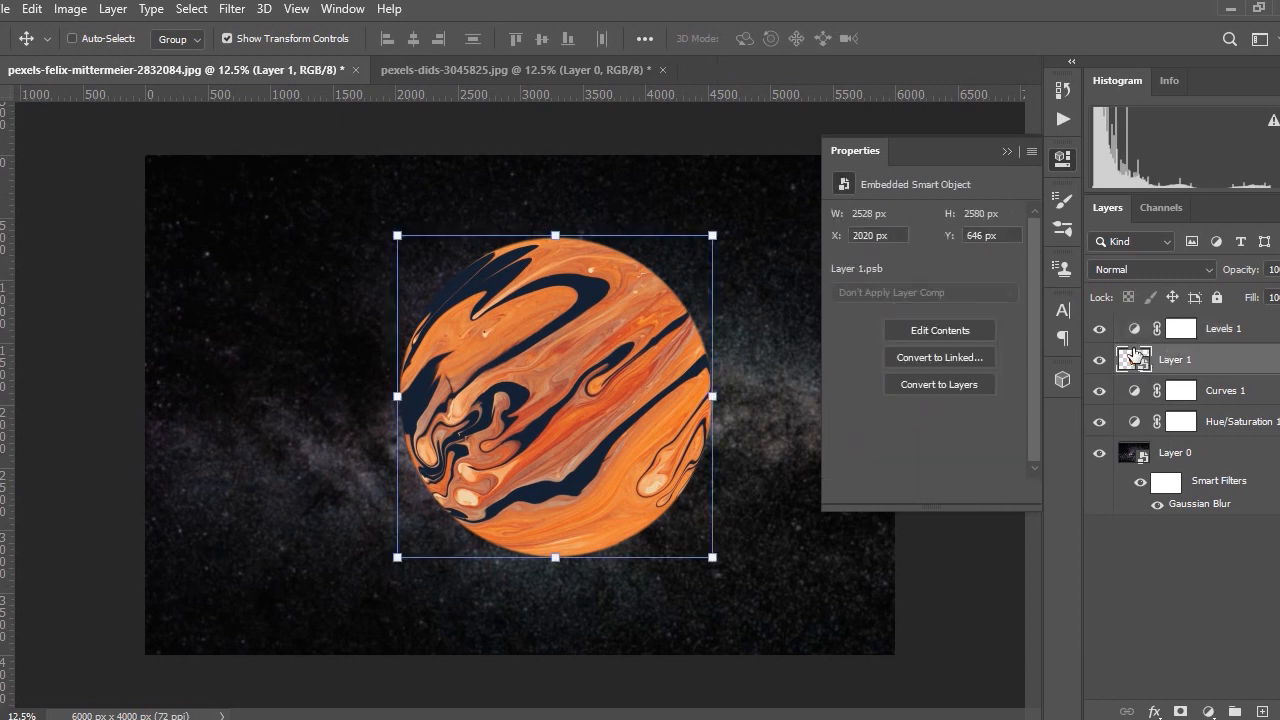
{"action": "left_click", "coordinate": [1009, 150]}
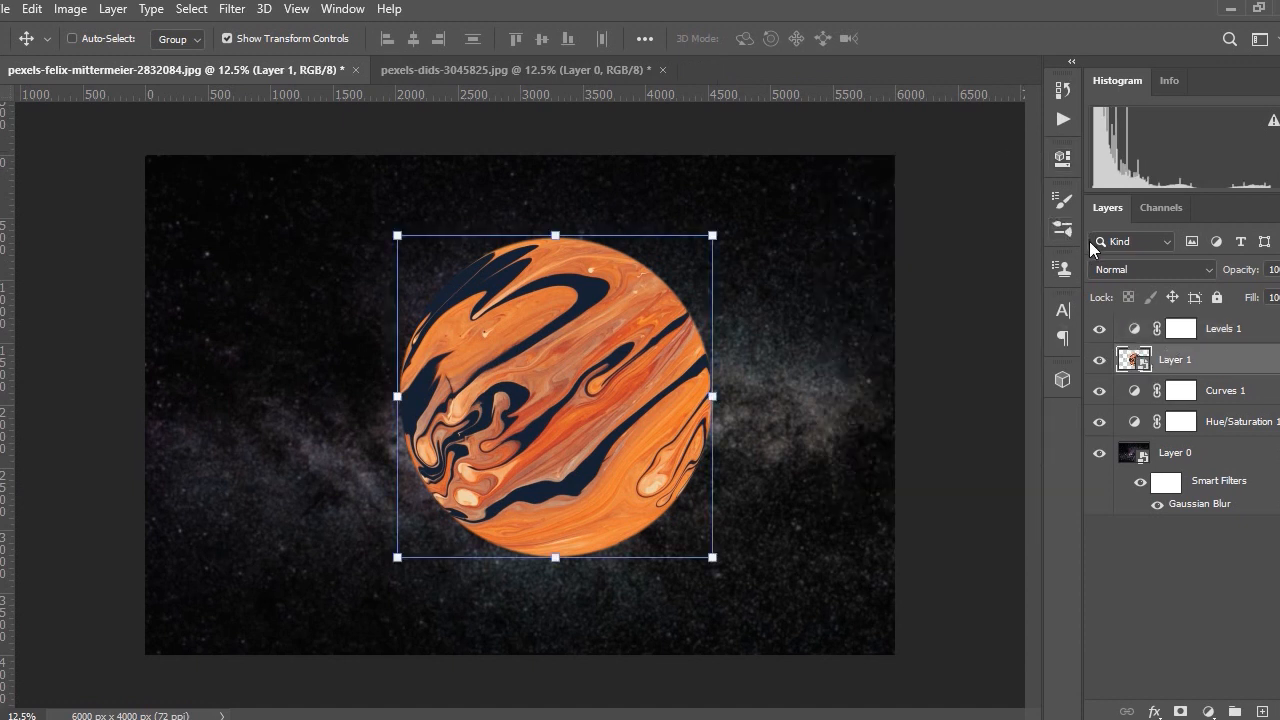
- Clip the Levels adjustment to the planet layer and set its output white level to 52
{"action": "double_click", "coordinate": [1134, 328]}
{"action": "left_click", "coordinate": [893, 490]}
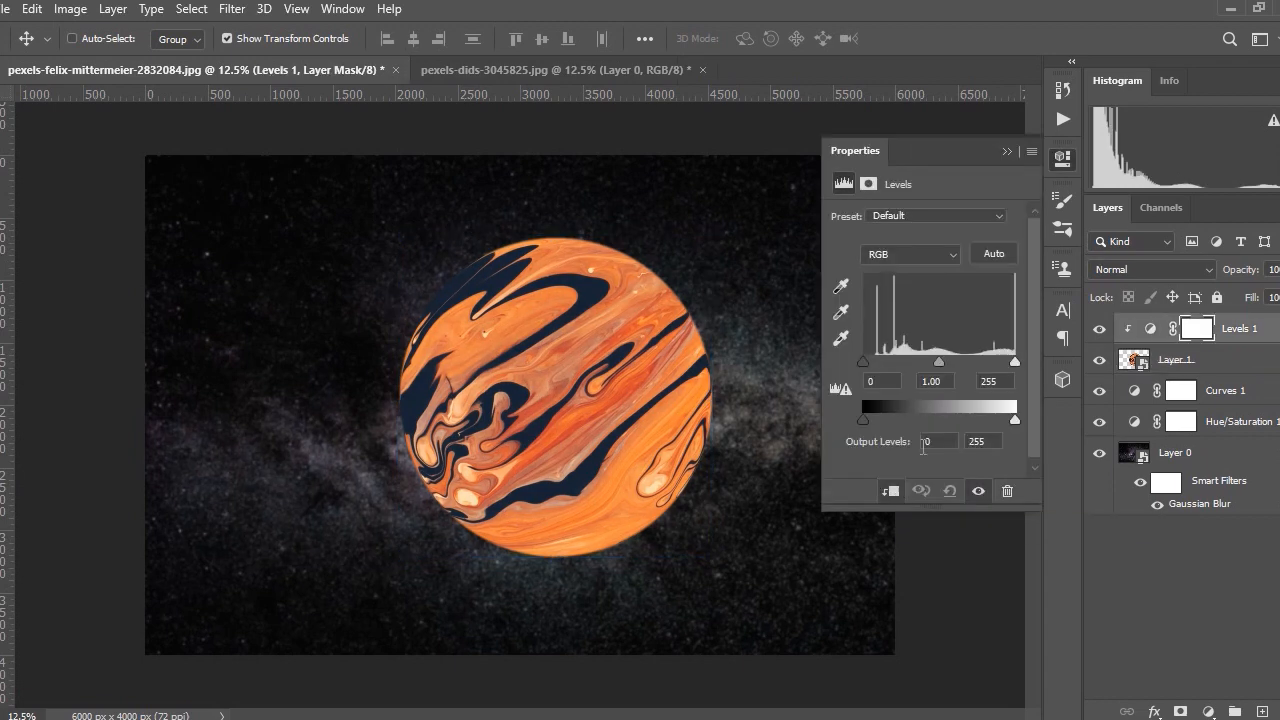
{"action": "left_click_drag", "start_coordinate": [1013, 420], "coordinate": [894, 420]}
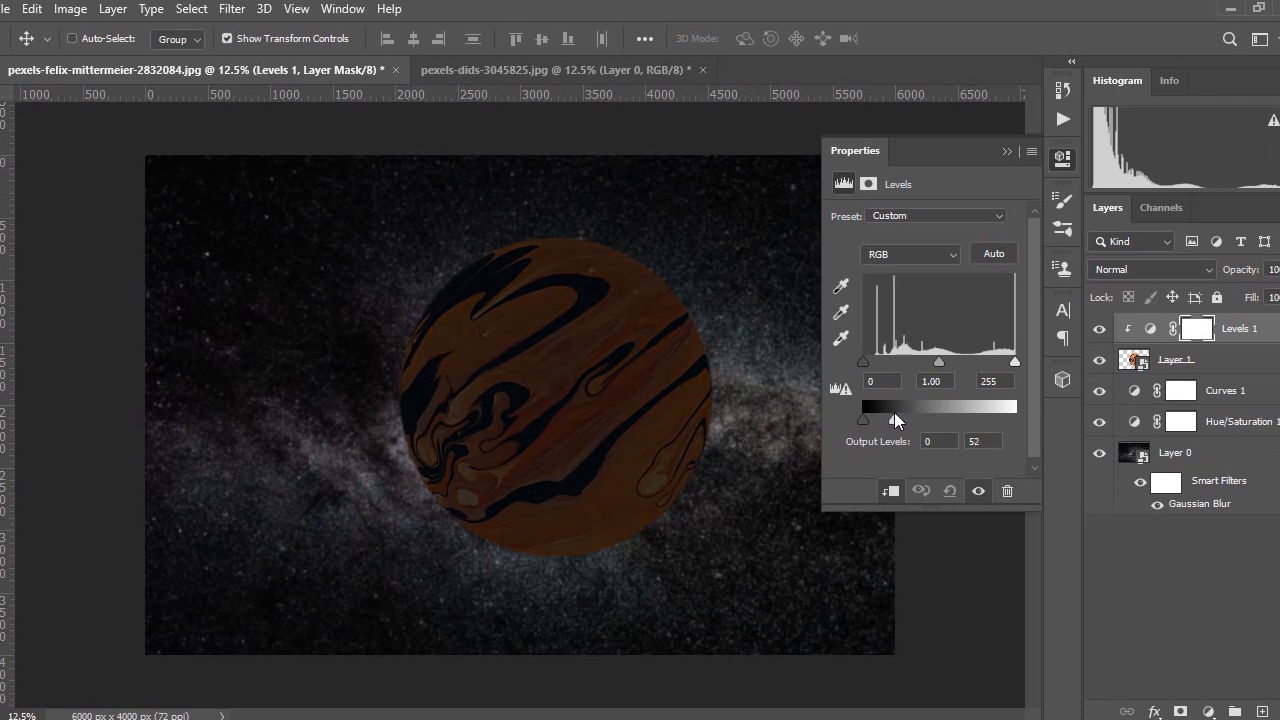
- Paint black on the Levels mask over the planet's upper-left side with a soft round 1400 px brush at 20% flow
{"action": "key", "text": "b"}
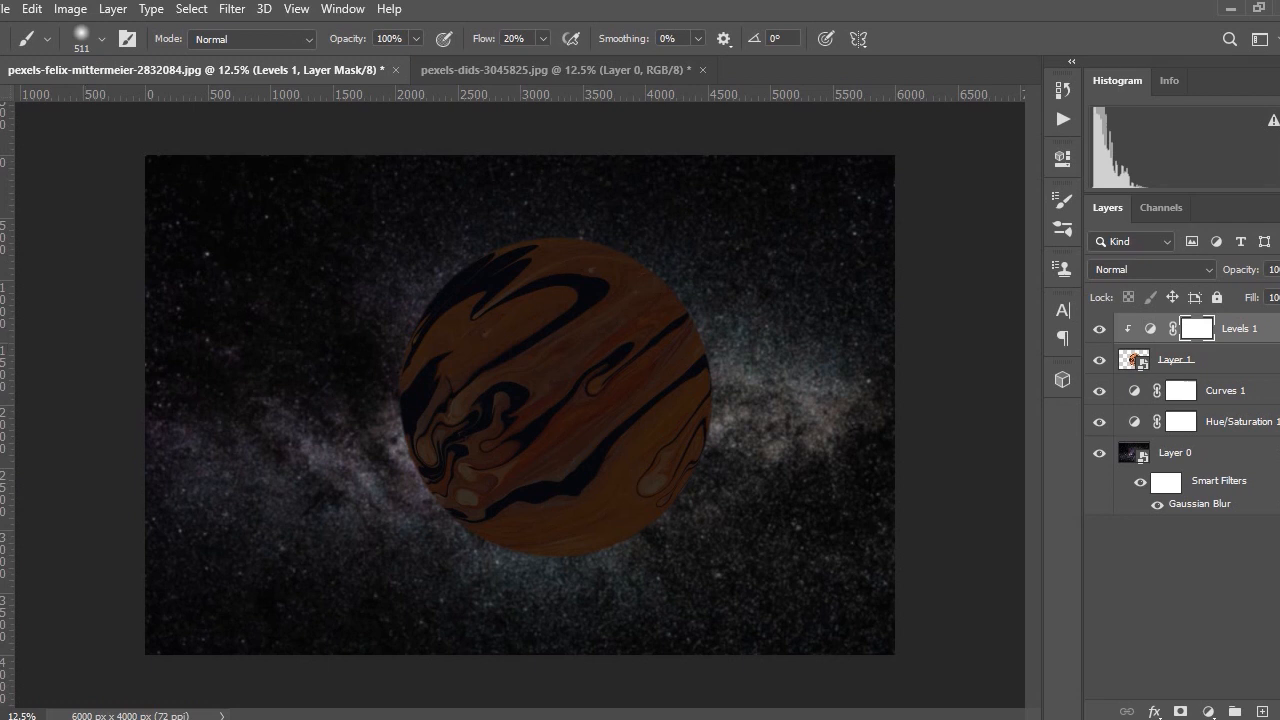
{"action": "left_click", "coordinate": [99, 38]}
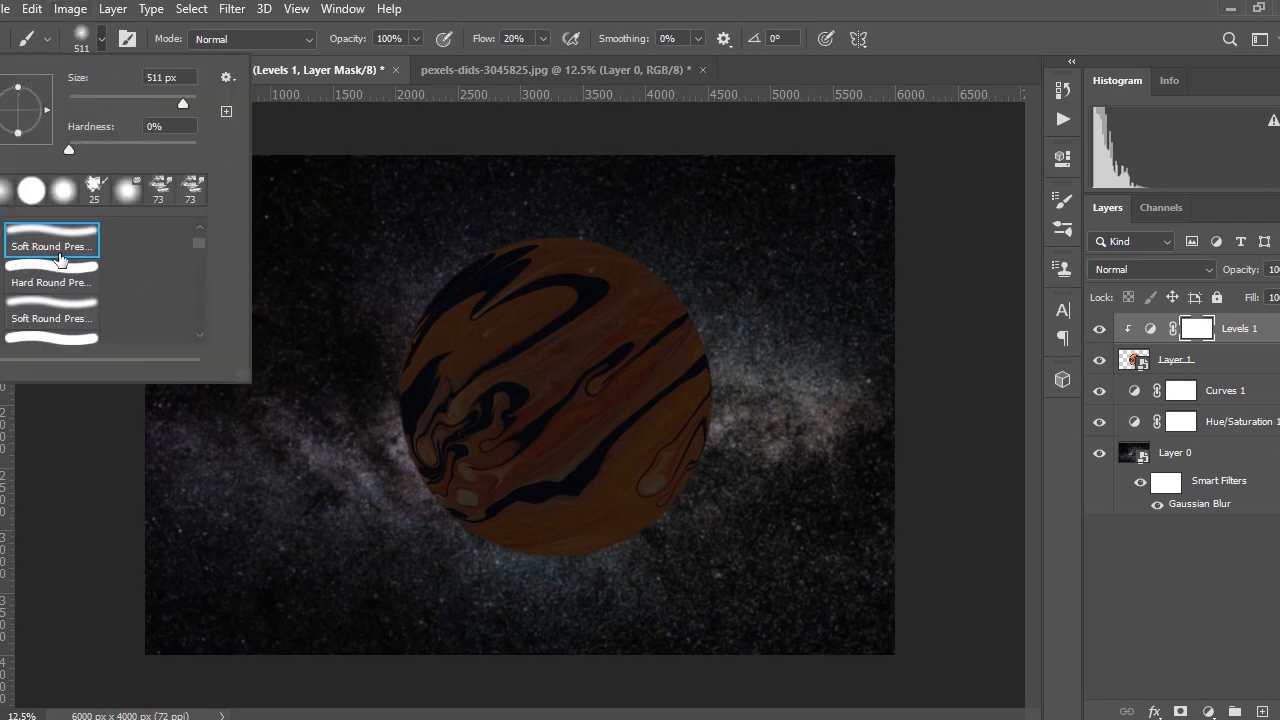
{"action": "left_click", "coordinate": [516, 38]}
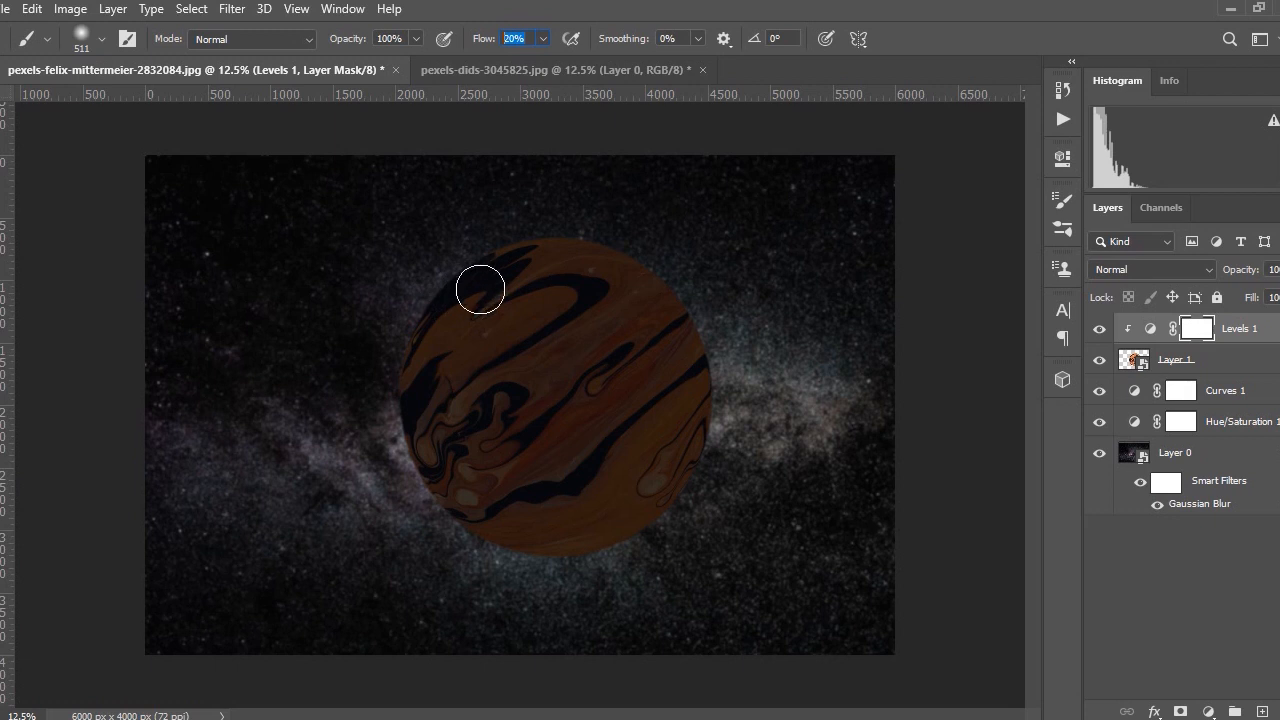
{"action": "left_click", "coordinate": [480, 289]}
{"action": "key", "text": "bracketright"}
{"action": "key", "text": "bracketright"}
{"action": "key", "text": "bracketright"}
{"action": "key", "text": "bracketright"}
{"action": "key", "text": "bracketright"}
{"action": "key", "text": "bracketright"}
{"action": "key", "text": "bracketright"}
{"action": "key", "text": "bracketright"}
{"action": "key", "text": "bracketright"}
{"action": "mouse_move", "coordinate": [462, 249]}
{"action": "left_mouse_down"}
{"action": "mouse_move", "coordinate": [399, 416]}
{"action": "mouse_move", "coordinate": [429, 316]}
{"action": "mouse_move", "coordinate": [550, 232]}
{"action": "mouse_move", "coordinate": [439, 267]}
{"action": "mouse_move", "coordinate": [380, 423]}
{"action": "mouse_move", "coordinate": [413, 293]}
{"action": "mouse_move", "coordinate": [512, 187]}
{"action": "mouse_move", "coordinate": [551, 193]}
{"action": "mouse_move", "coordinate": [515, 207]}
{"action": "mouse_move", "coordinate": [459, 279]}
{"action": "mouse_move", "coordinate": [401, 433]}
{"action": "mouse_move", "coordinate": [418, 351]}
{"action": "mouse_move", "coordinate": [485, 243]}
{"action": "mouse_move", "coordinate": [579, 195]}
{"action": "mouse_move", "coordinate": [536, 201]}
{"action": "mouse_move", "coordinate": [432, 307]}
{"action": "mouse_move", "coordinate": [396, 412]}
{"action": "mouse_move", "coordinate": [377, 543]}
{"action": "mouse_move", "coordinate": [413, 361]}
{"action": "mouse_move", "coordinate": [457, 251]}
{"action": "left_mouse_up"}
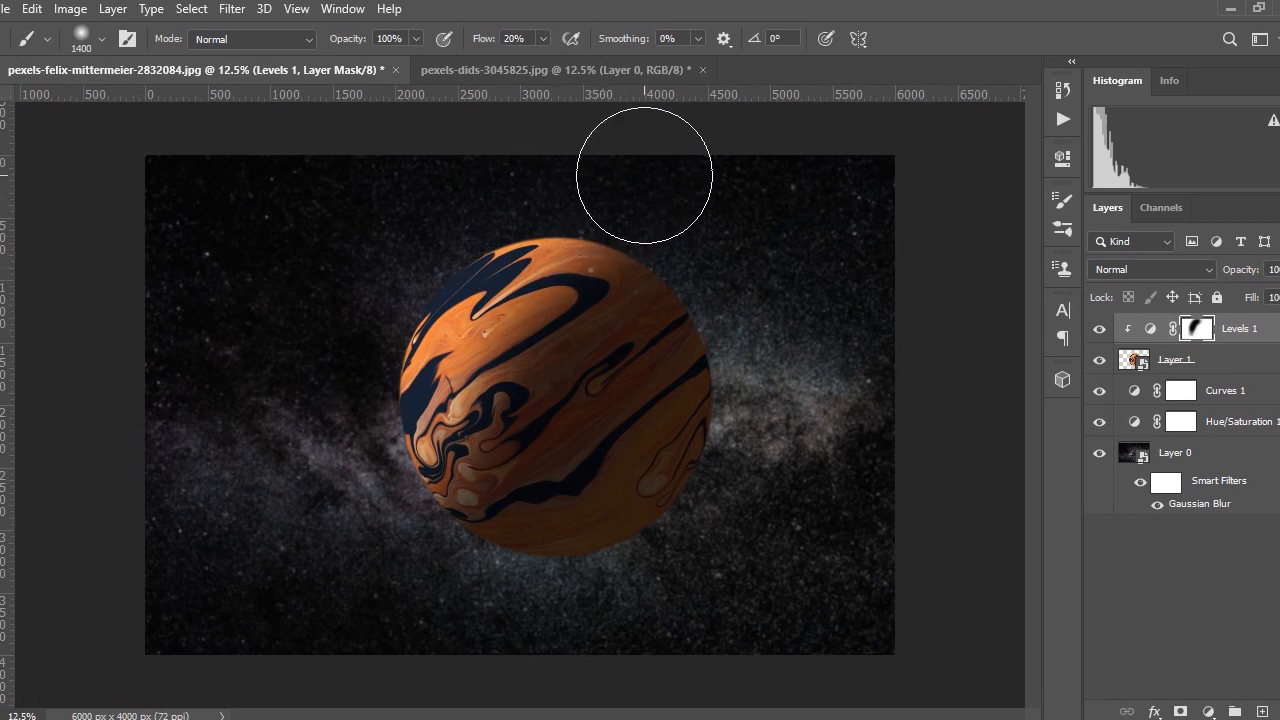
{"action": "mouse_move", "coordinate": [644, 175]}
{"action": "left_mouse_down"}
{"action": "mouse_move", "coordinate": [503, 298]}
{"action": "mouse_move", "coordinate": [450, 392]}
{"action": "mouse_move", "coordinate": [395, 546]}
{"action": "mouse_move", "coordinate": [416, 459]}
{"action": "mouse_move", "coordinate": [521, 221]}
{"action": "mouse_move", "coordinate": [453, 310]}
{"action": "mouse_move", "coordinate": [358, 521]}
{"action": "mouse_move", "coordinate": [430, 307]}
{"action": "mouse_move", "coordinate": [526, 222]}
{"action": "left_mouse_up"}
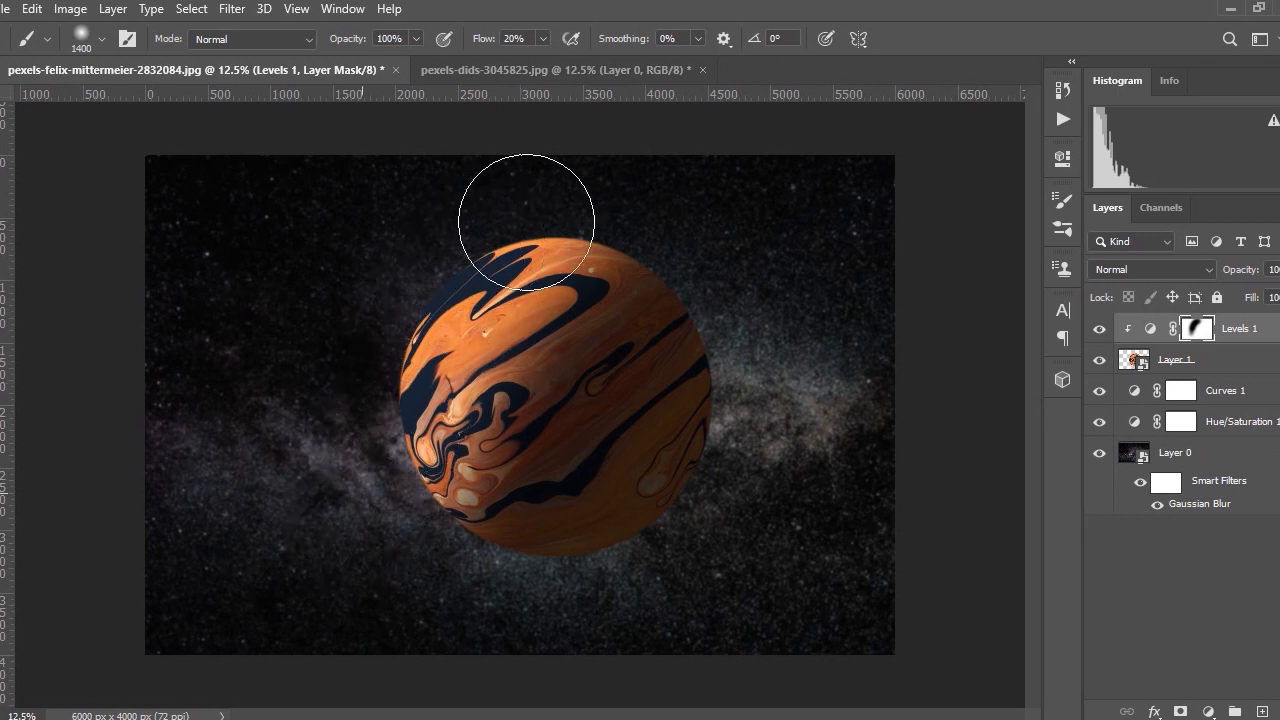
{"action": "left_click", "coordinate": [1101, 329]}
{"action": "left_click", "coordinate": [1101, 329]}
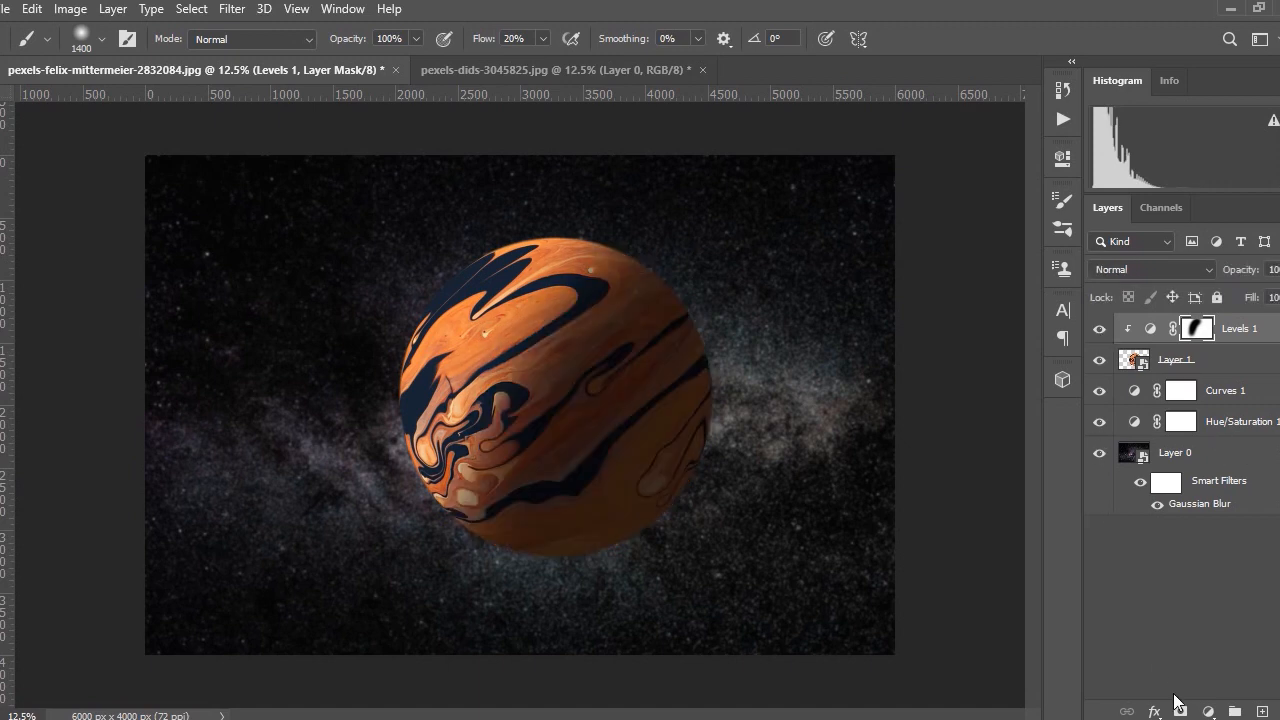
- Add a light cyan Solid Color fill layer above the Levels adjustment
{"action": "left_click", "coordinate": [1207, 711]}
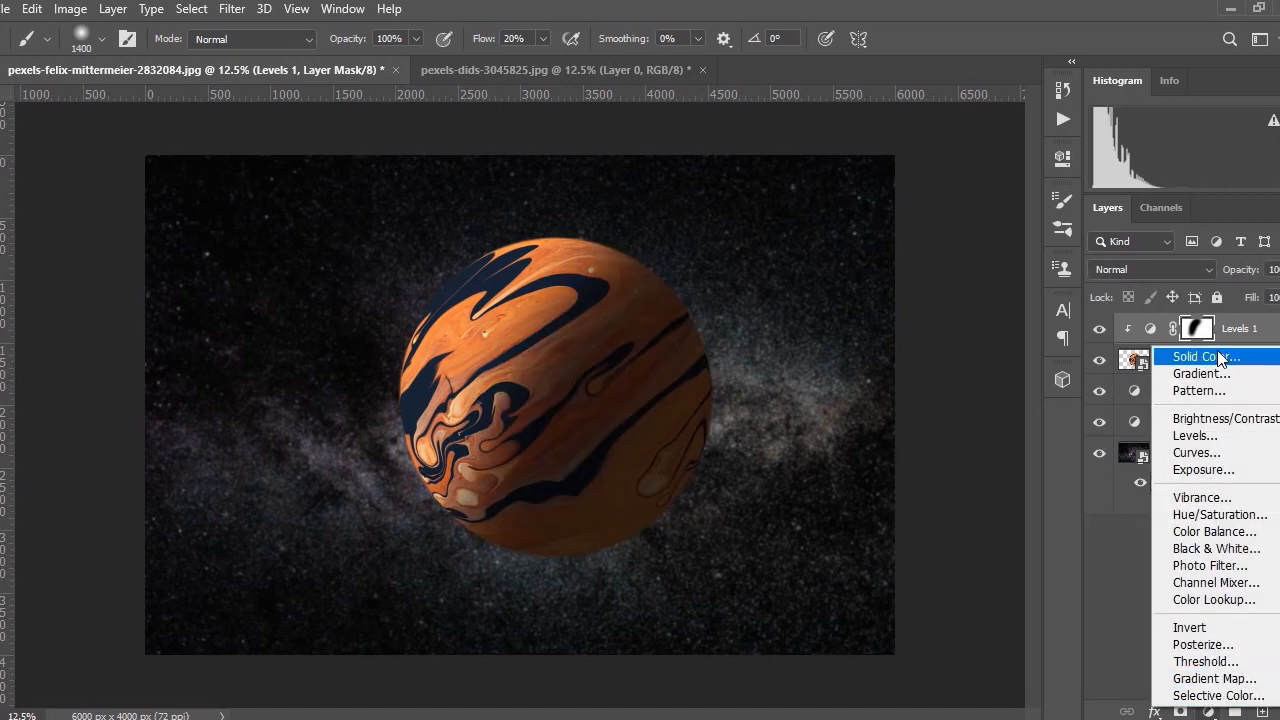
{"action": "left_click", "coordinate": [1220, 358]}
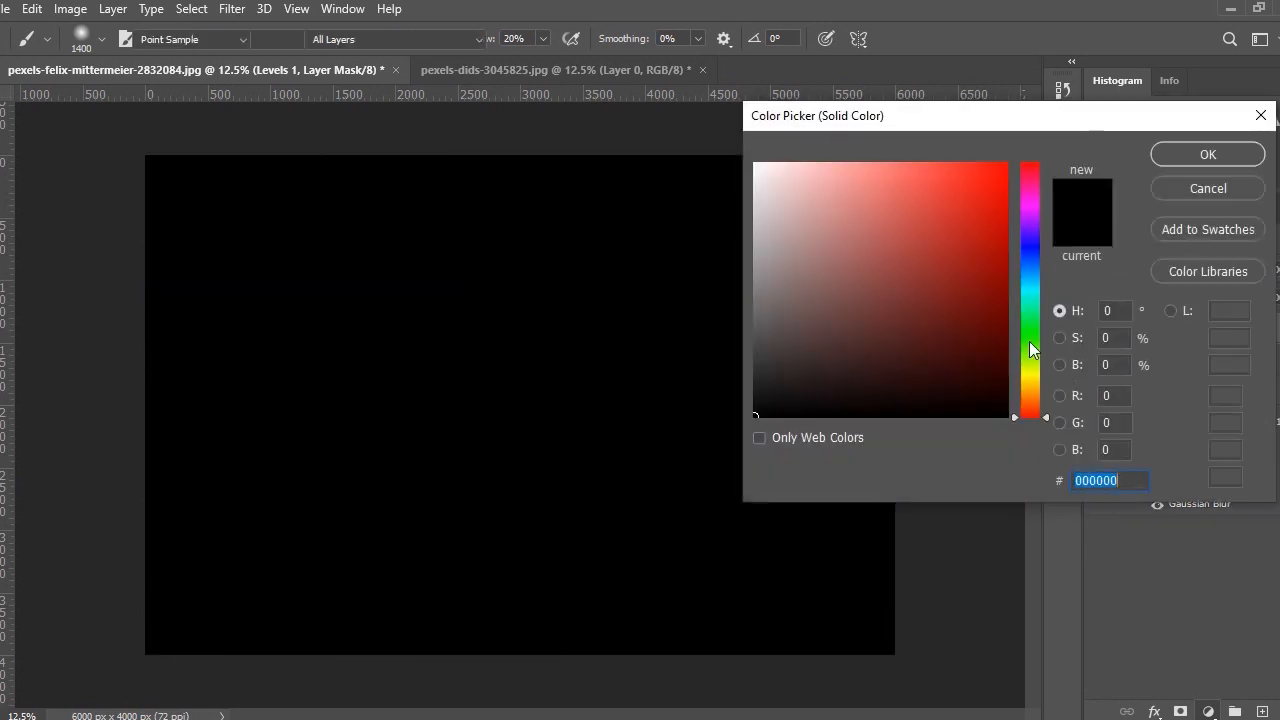
{"action": "left_click", "coordinate": [945, 195]}
{"action": "mouse_move", "coordinate": [945, 195]}
{"action": "left_mouse_down"}
{"action": "mouse_move", "coordinate": [960, 163]}
{"action": "mouse_move", "coordinate": [1006, 166]}
{"action": "mouse_move", "coordinate": [980, 167]}
{"action": "left_mouse_up"}
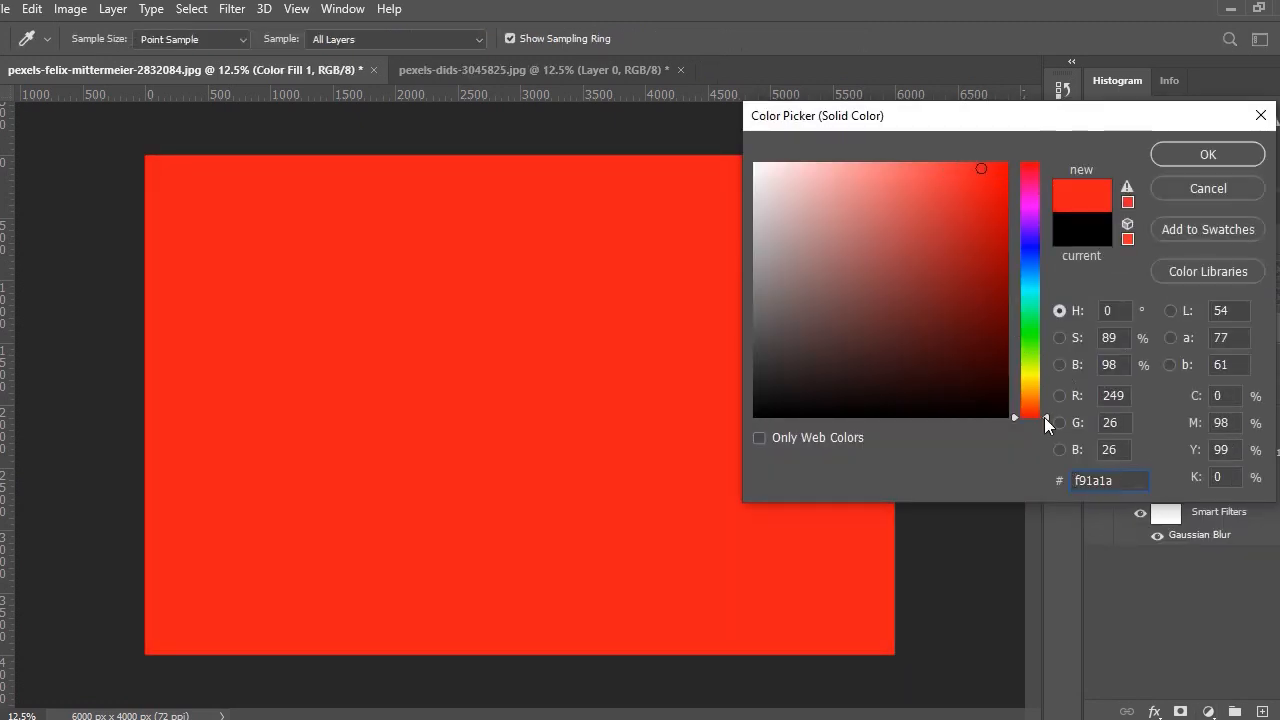
{"action": "left_click_drag", "start_coordinate": [1044, 417], "coordinate": [1043, 403]}
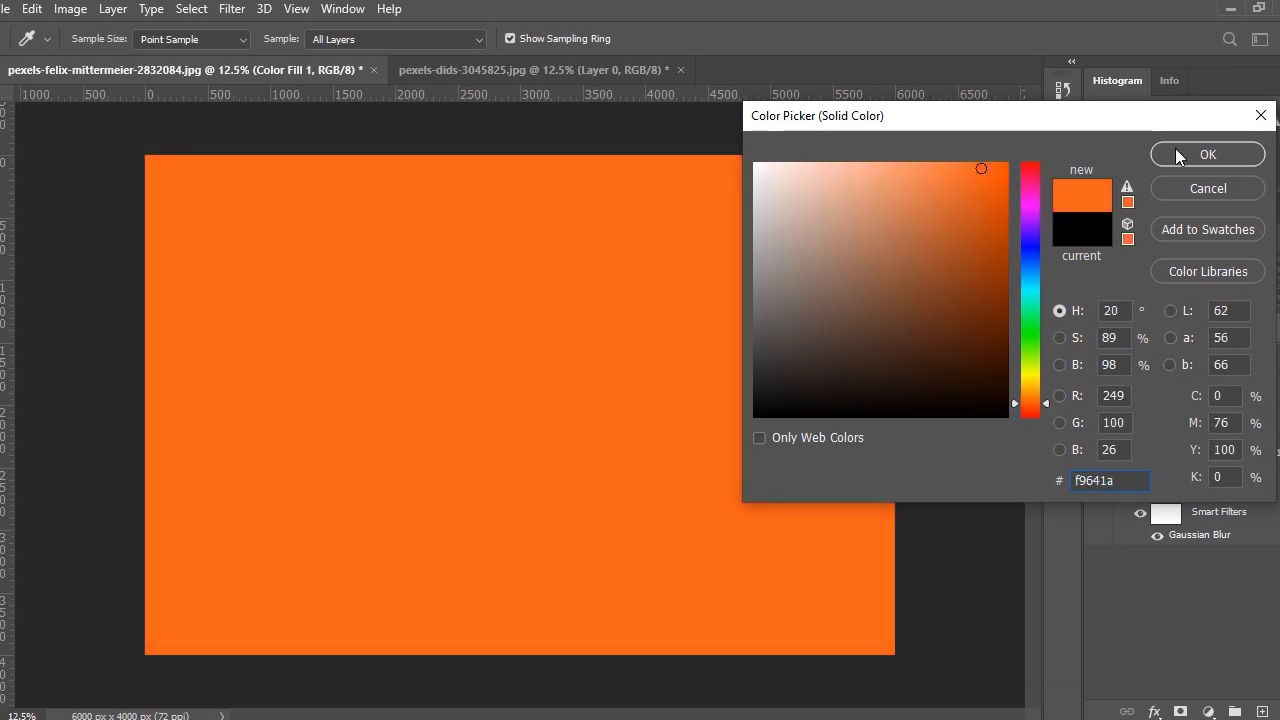
{"action": "left_click_drag", "start_coordinate": [1045, 405], "coordinate": [1041, 293]}
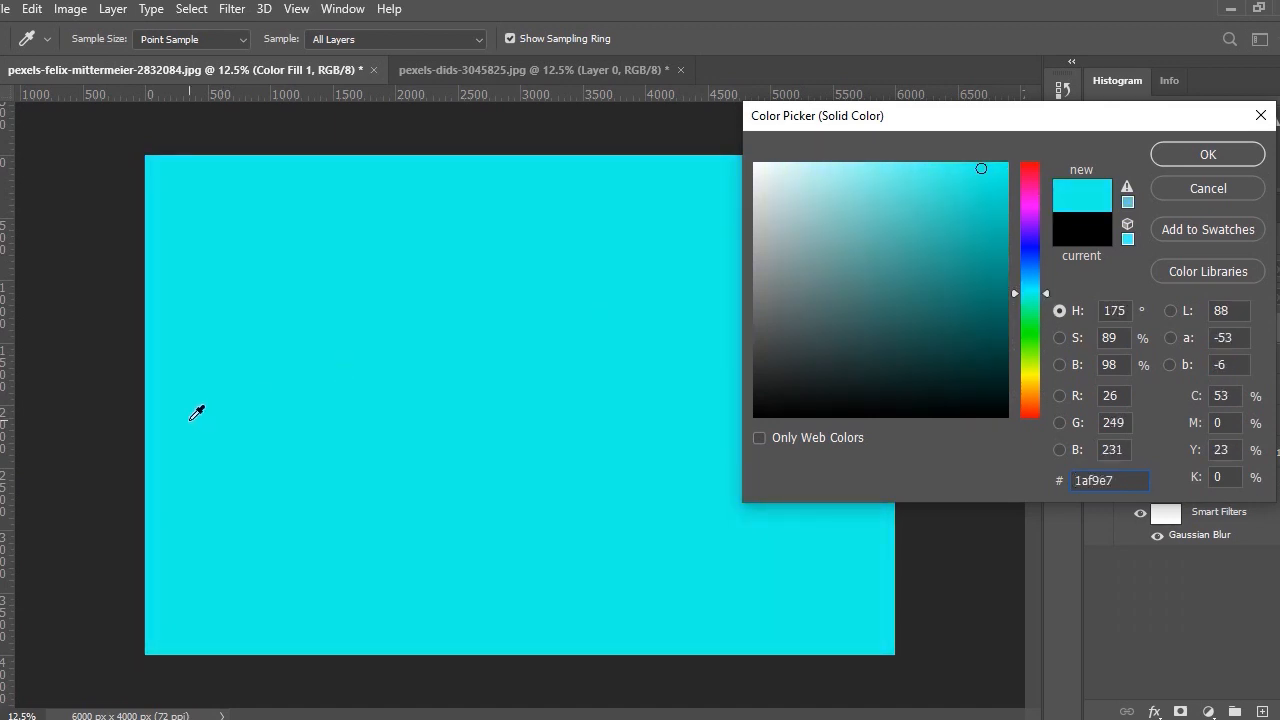
{"action": "mouse_move", "coordinate": [984, 168]}
{"action": "left_mouse_down"}
{"action": "mouse_move", "coordinate": [880, 182]}
{"action": "mouse_move", "coordinate": [879, 164]}
{"action": "mouse_move", "coordinate": [878, 178]}
{"action": "mouse_move", "coordinate": [907, 170]}
{"action": "left_mouse_up"}
{"action": "left_click_drag", "start_coordinate": [1047, 291], "coordinate": [1048, 288]}
{"action": "left_click", "coordinate": [1199, 160]}
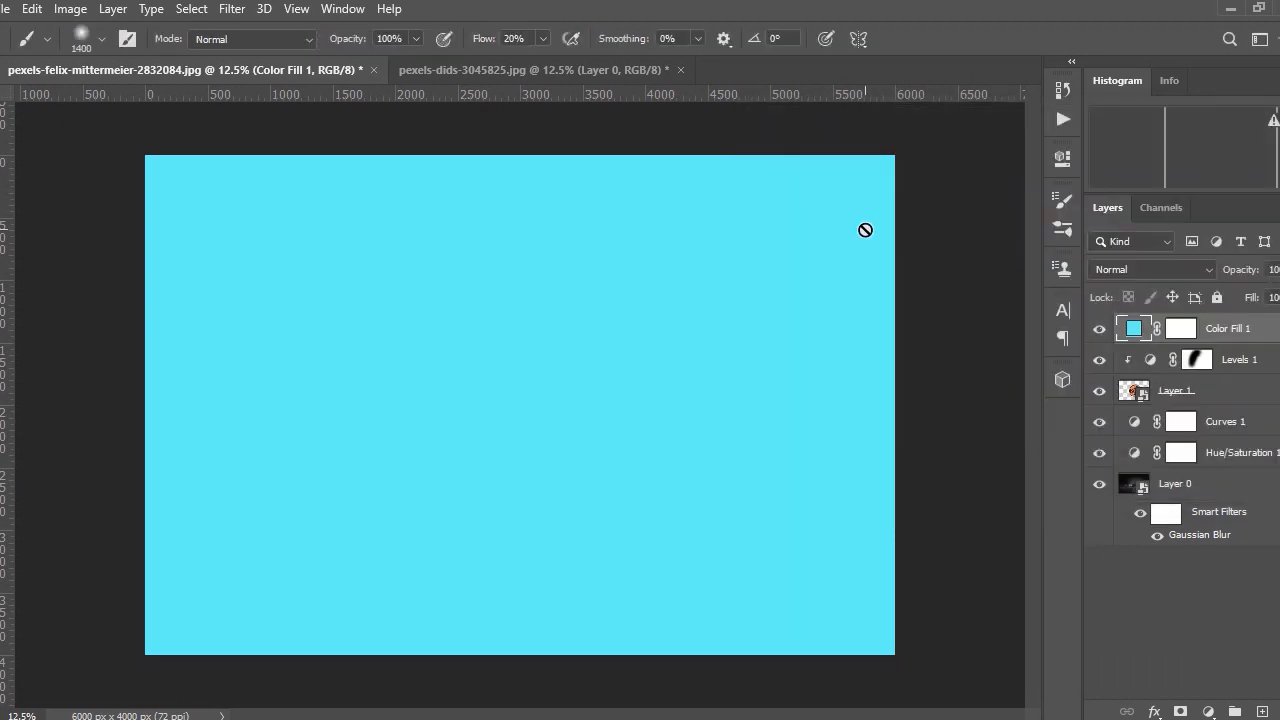
- Set the cyan fill layer's blend mode to Screen and invert its layer mask to black
{"action": "left_click", "coordinate": [1154, 270]}
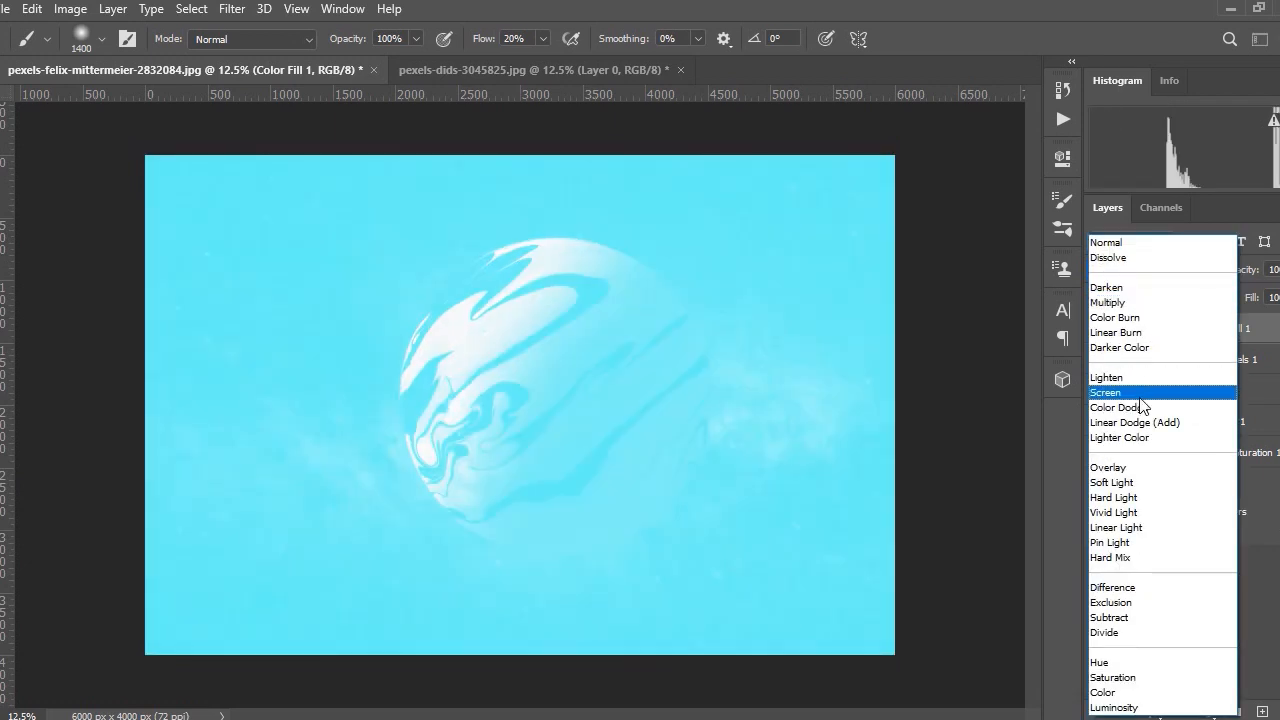
{"action": "left_click", "coordinate": [1140, 395]}
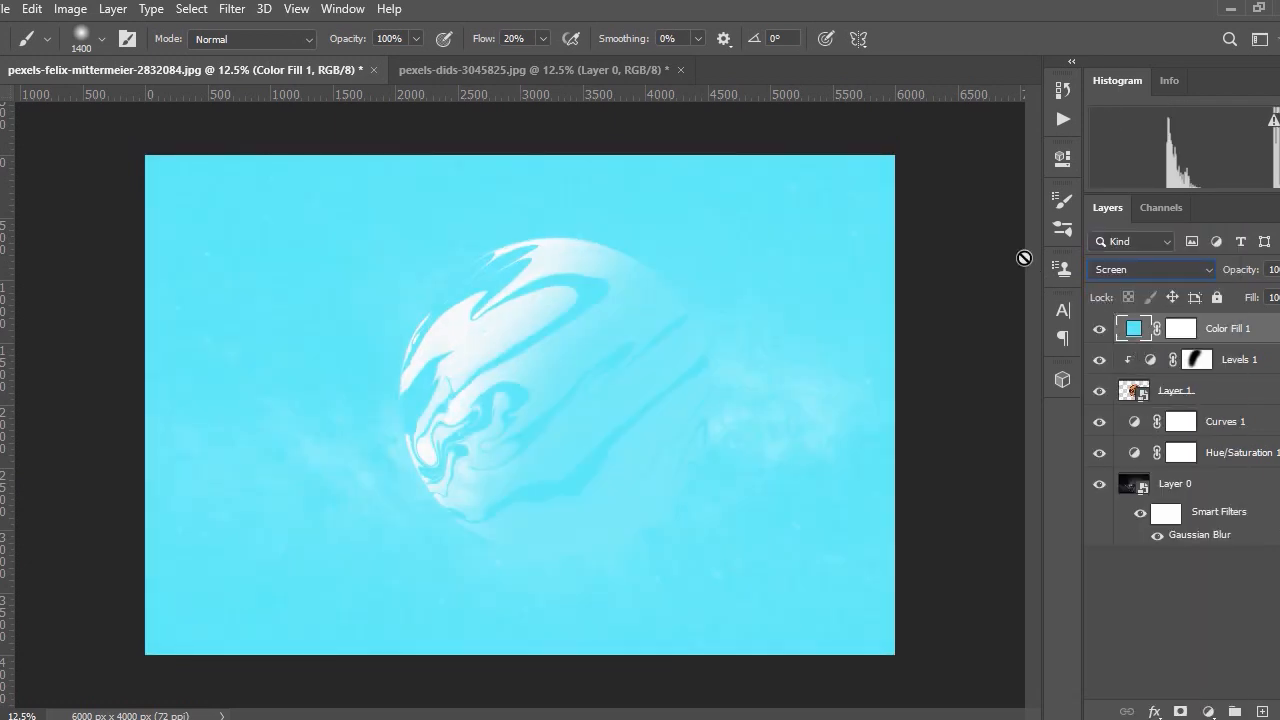
{"action": "left_click", "coordinate": [1188, 328]}
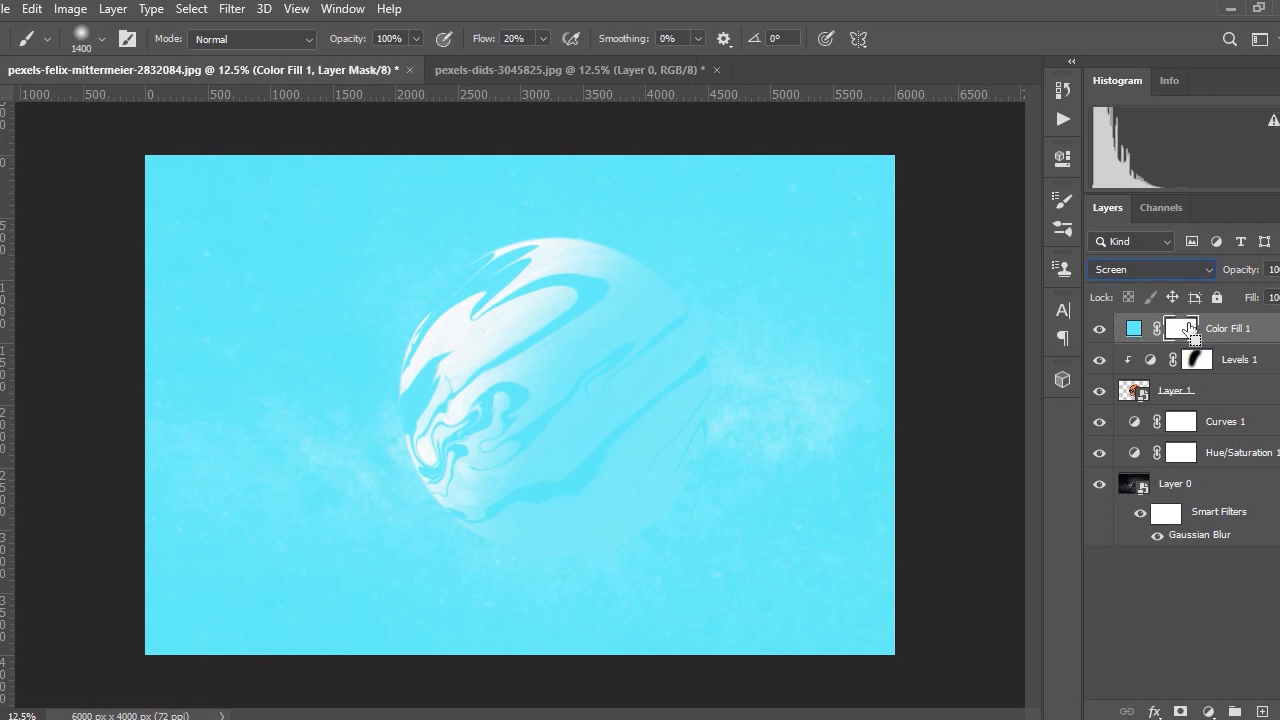
{"action": "key", "text": "ctrl+i"}
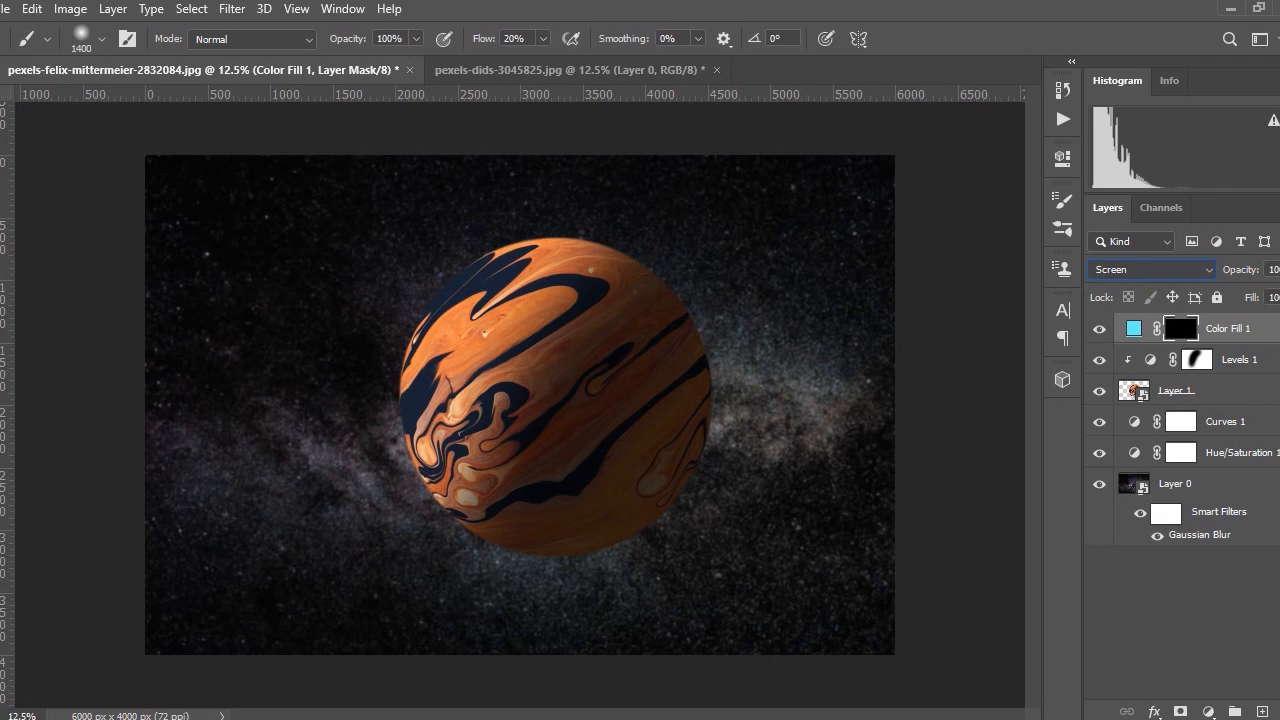
- Keep white as the foreground colour and flatten the brush tip into a horizontal ellipse with about 85% hardness
{"action": "left_click", "coordinate": [2, 600]}
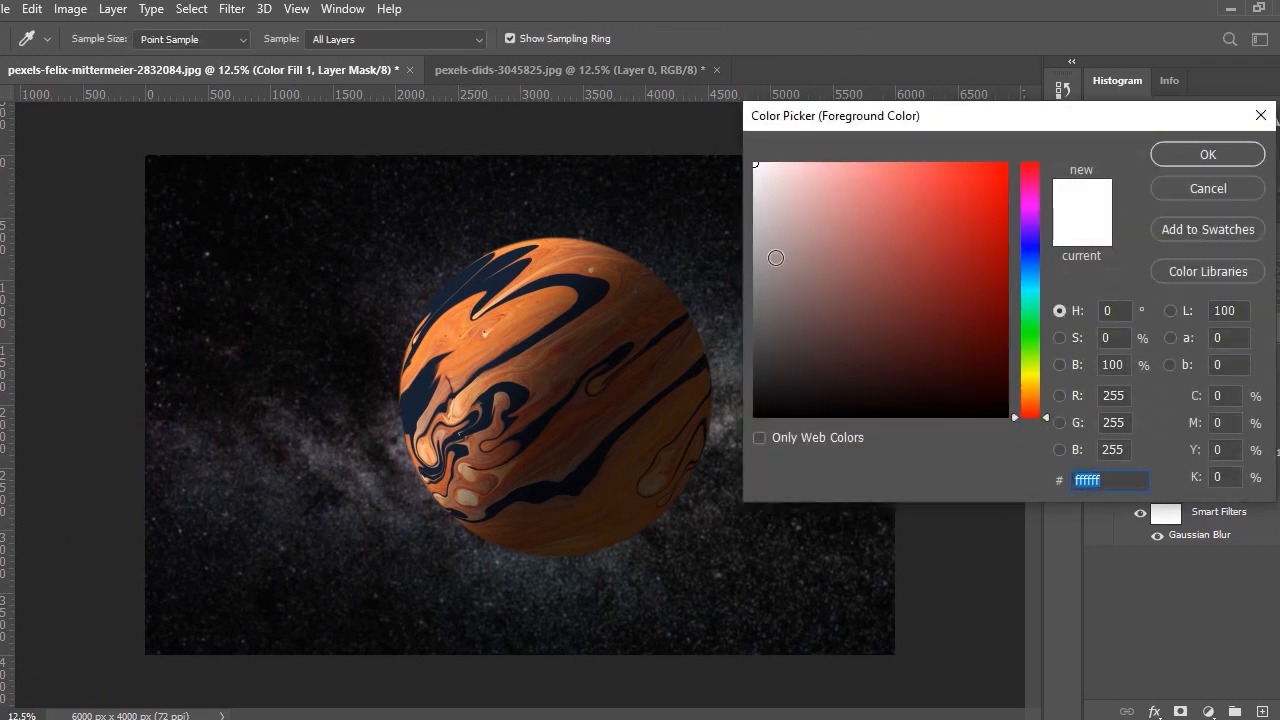
{"action": "left_click", "coordinate": [1205, 155]}
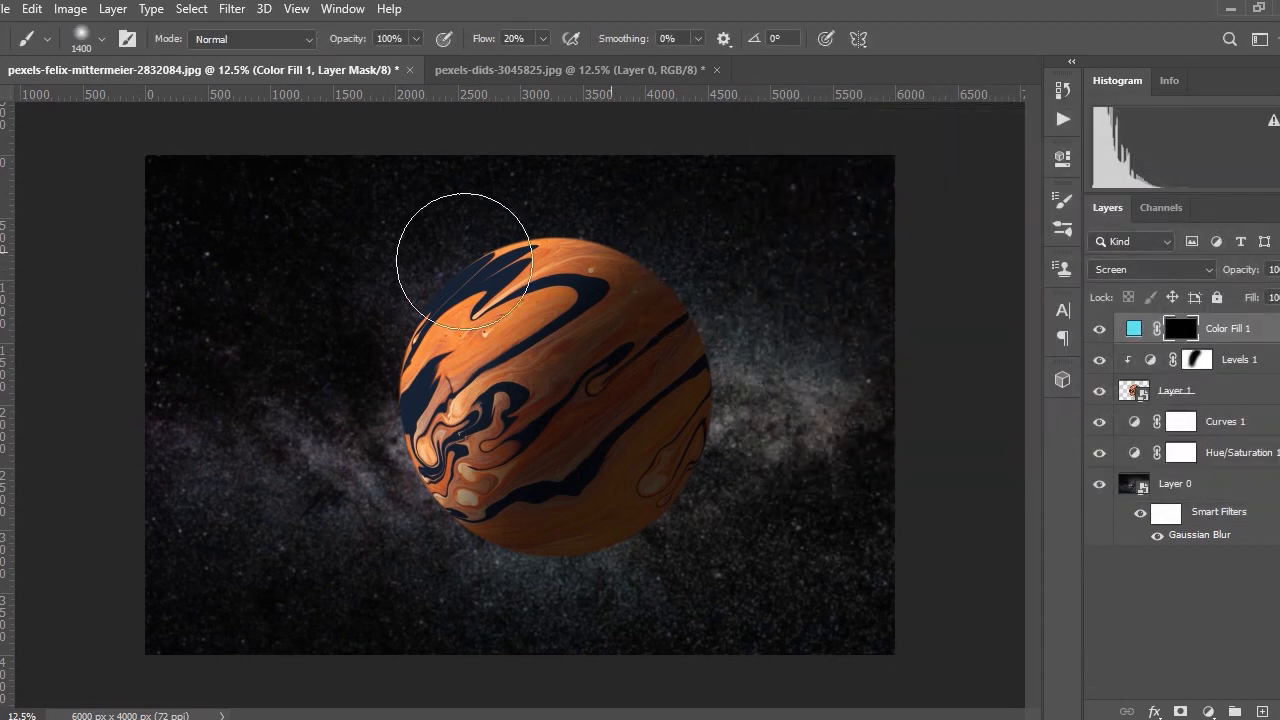
{"action": "left_click", "coordinate": [101, 38]}
{"action": "left_click_drag", "start_coordinate": [18, 88], "coordinate": [24, 112]}
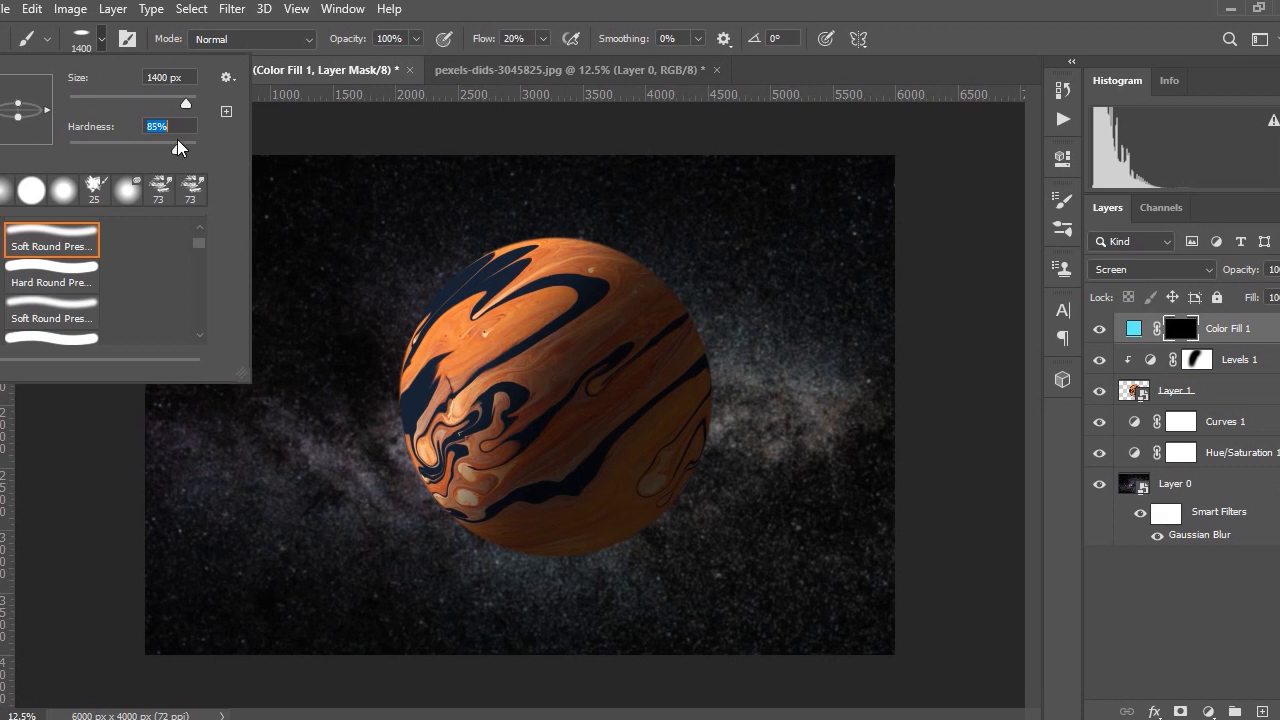
{"action": "left_click_drag", "start_coordinate": [179, 141], "coordinate": [184, 133]}
{"action": "key", "text": "Return"}
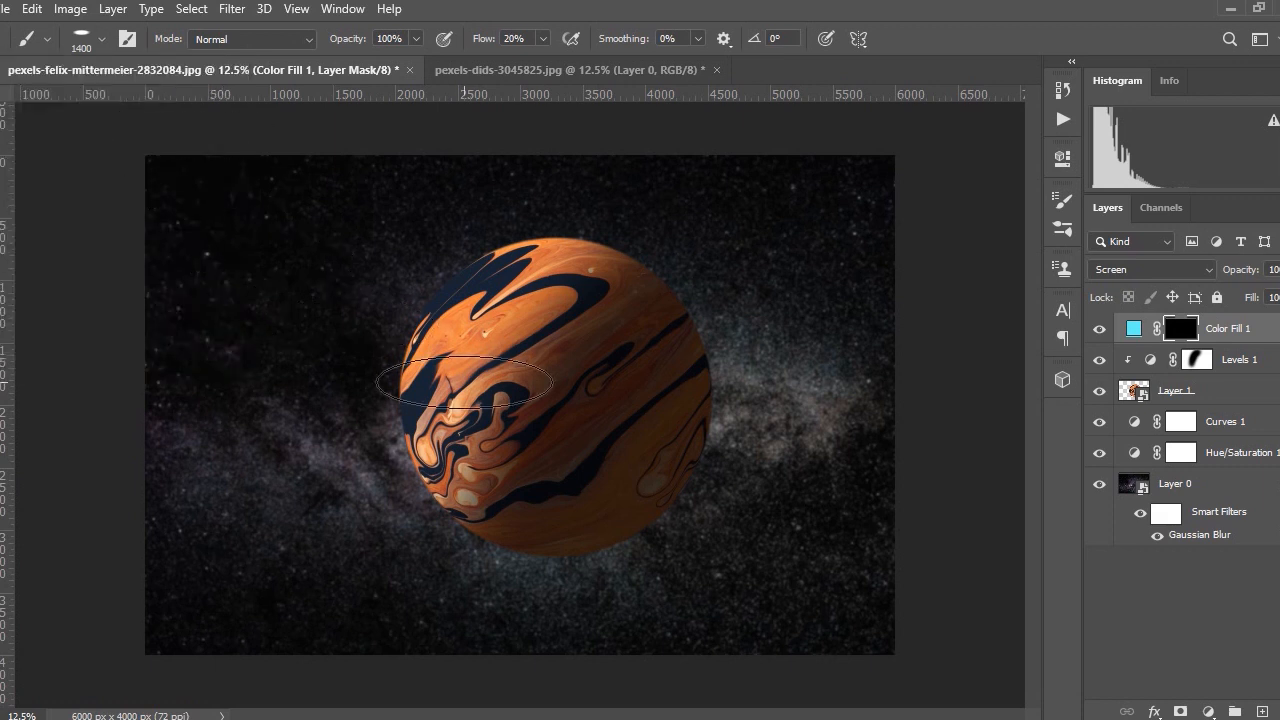
- Enlarge the elliptical brush to 4400 px and try one stamp on the cyan fill mask across the planet's middle, undoing it
{"action": "key", "text": "bracketright"}
{"action": "key", "text": "bracketright"}
{"action": "key", "text": "bracketright"}
{"action": "key", "text": "bracketright"}
{"action": "key", "text": "bracketright"}
{"action": "key", "text": "bracketright"}
{"action": "key", "text": "bracketright"}
{"action": "key", "text": "bracketright"}
{"action": "key", "text": "bracketright"}
{"action": "key", "text": "bracketright"}
{"action": "key", "text": "bracketright"}
{"action": "key", "text": "bracketright"}
{"action": "key", "text": "bracketright"}
{"action": "key", "text": "bracketright"}
{"action": "key", "text": "bracketright"}
{"action": "key", "text": "bracketright"}
{"action": "key", "text": "bracketright"}
{"action": "key", "text": "bracketright"}
{"action": "key", "text": "bracketright"}
{"action": "key", "text": "bracketright"}
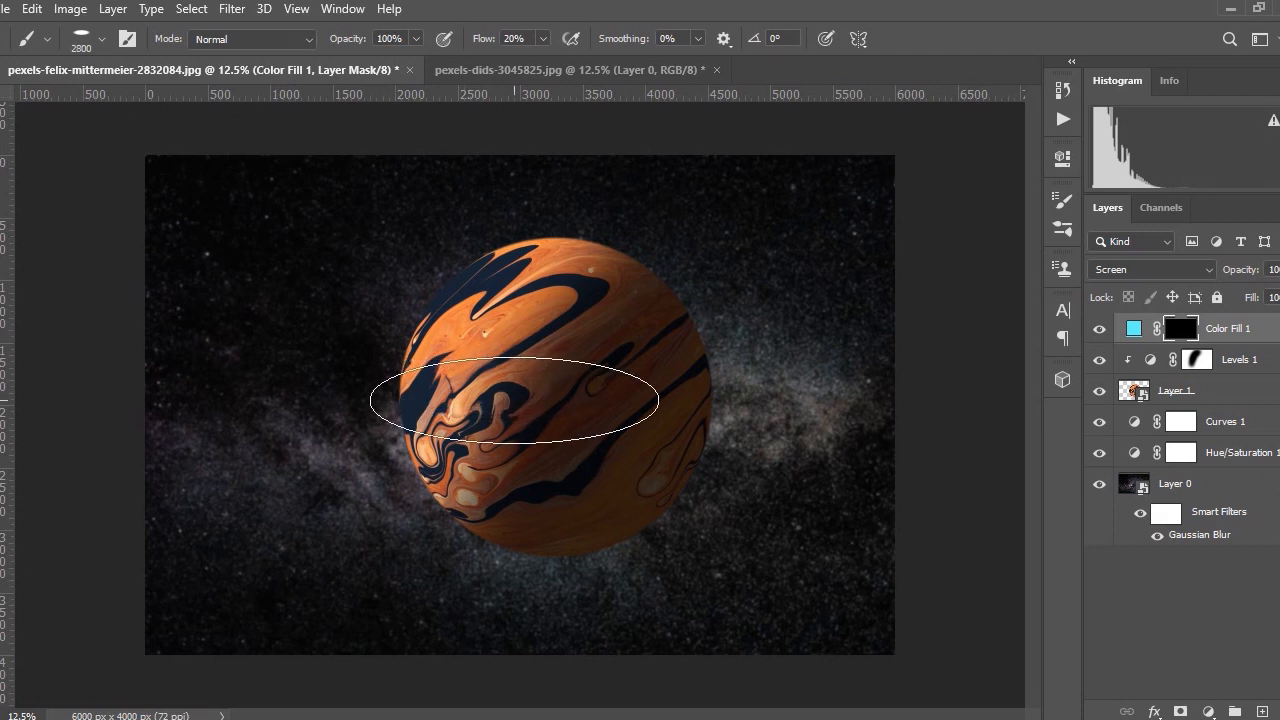
{"action": "key", "text": "bracketright"}
{"action": "key", "text": "bracketright"}
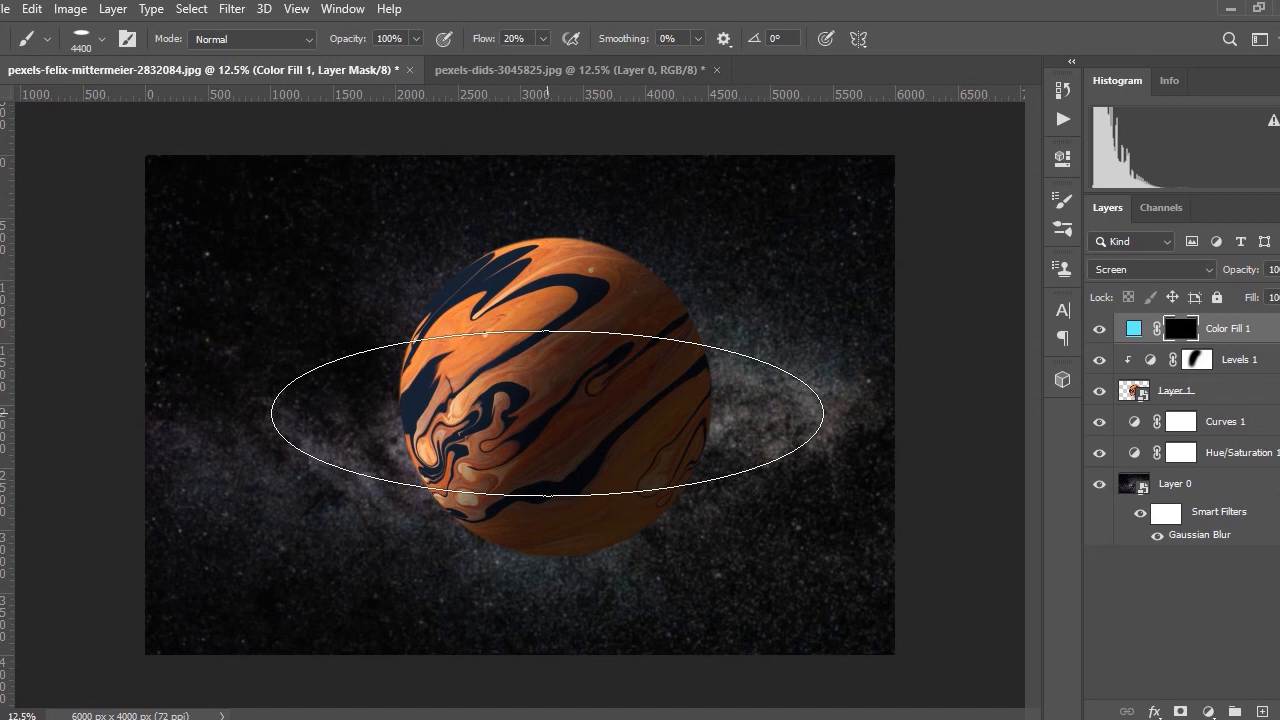
{"action": "left_click", "coordinate": [547, 413]}
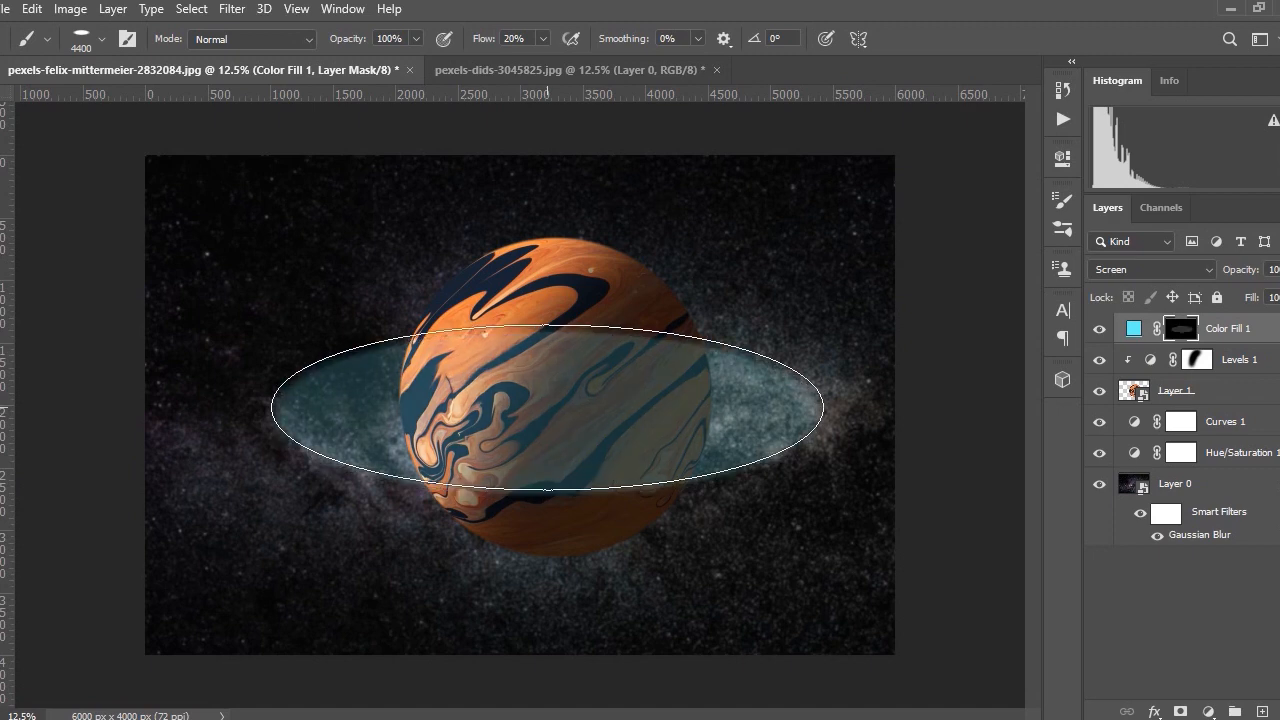
{"action": "key", "text": "ctrl+z"}
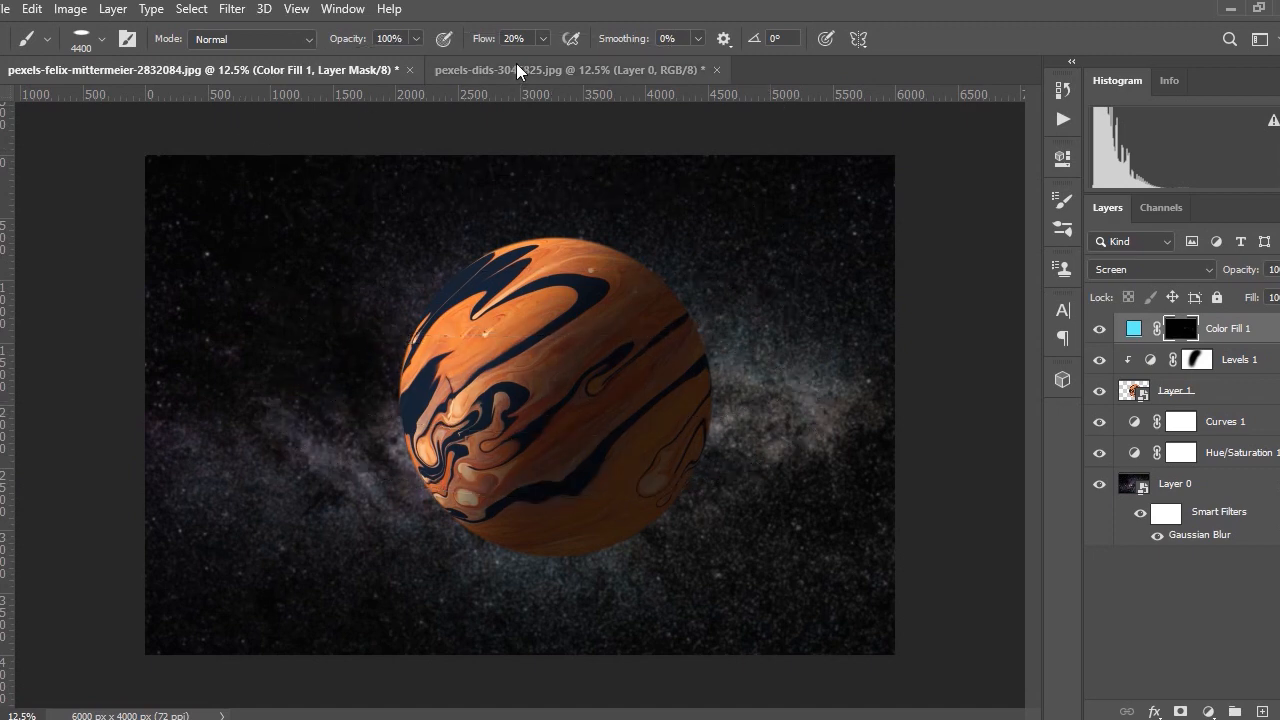
- Set the brush flow to 100%
{"action": "left_click", "coordinate": [526, 37]}
{"action": "type", "text": "100"}
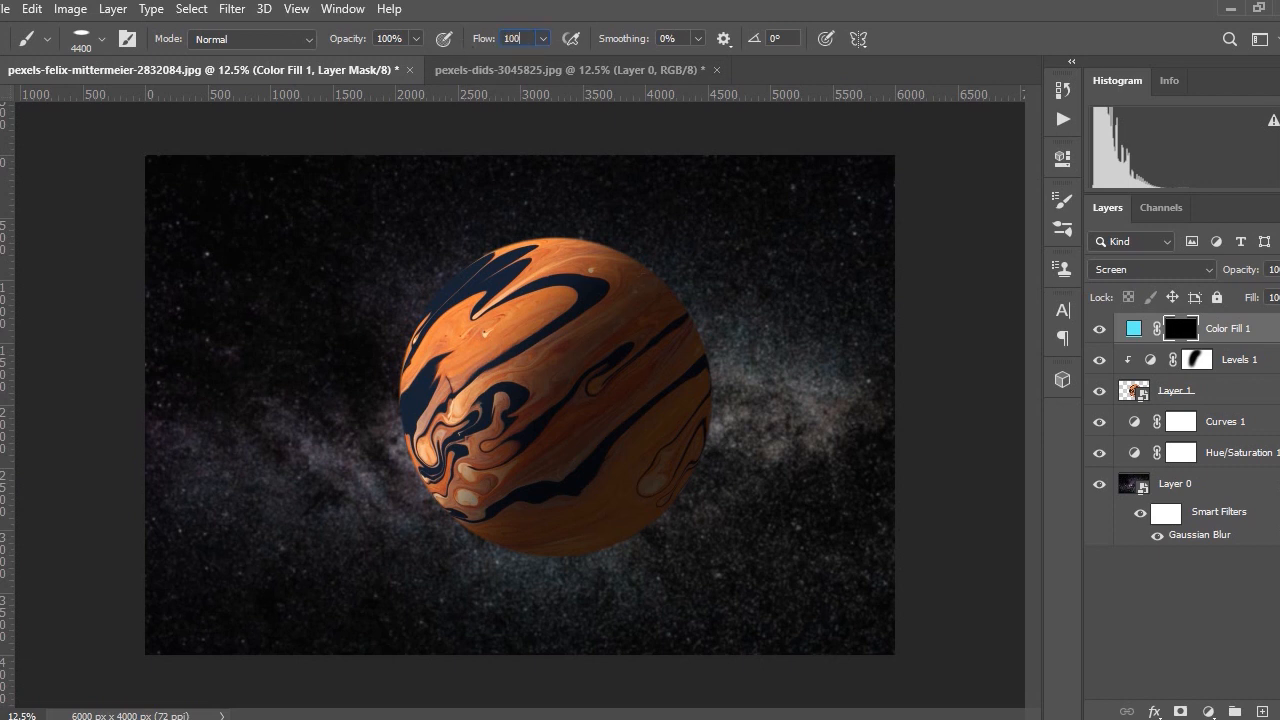
{"action": "key", "text": "Return"}
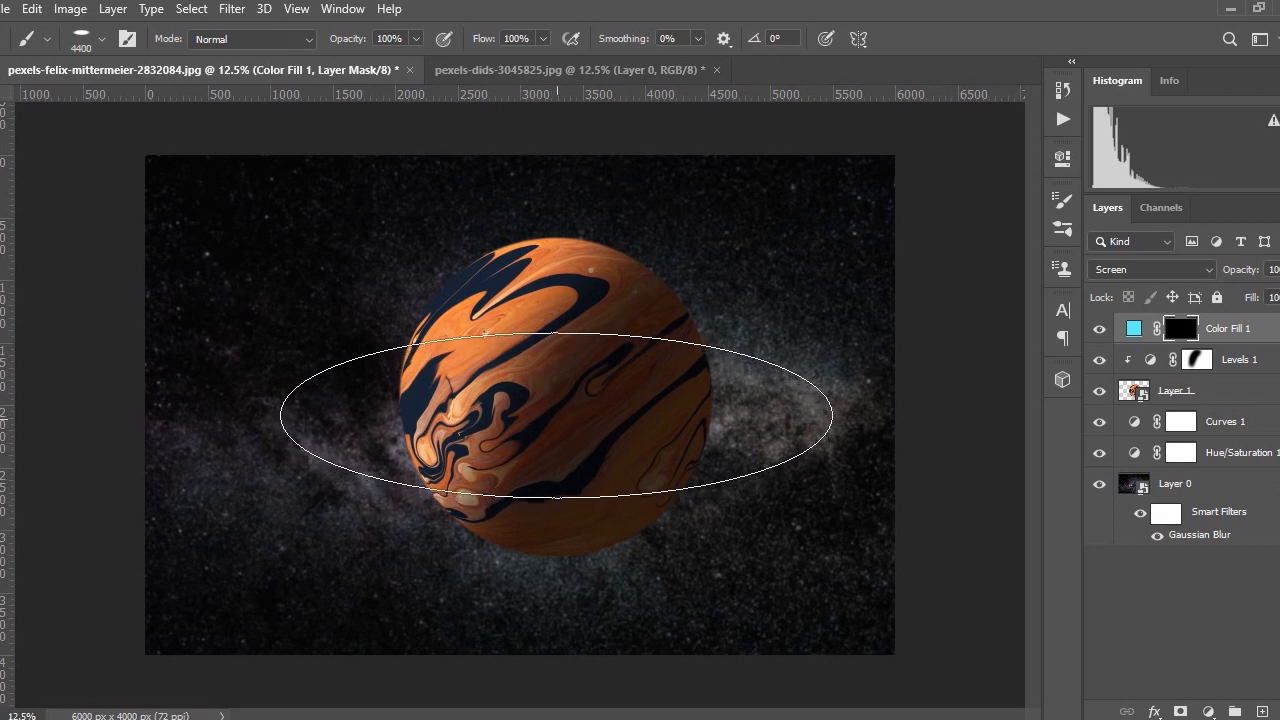
- Stamp one 4400 px white ellipse on the cyan fill mask across the planet's middle, and set the brush flow to 20%
{"action": "left_click", "coordinate": [556, 415]}
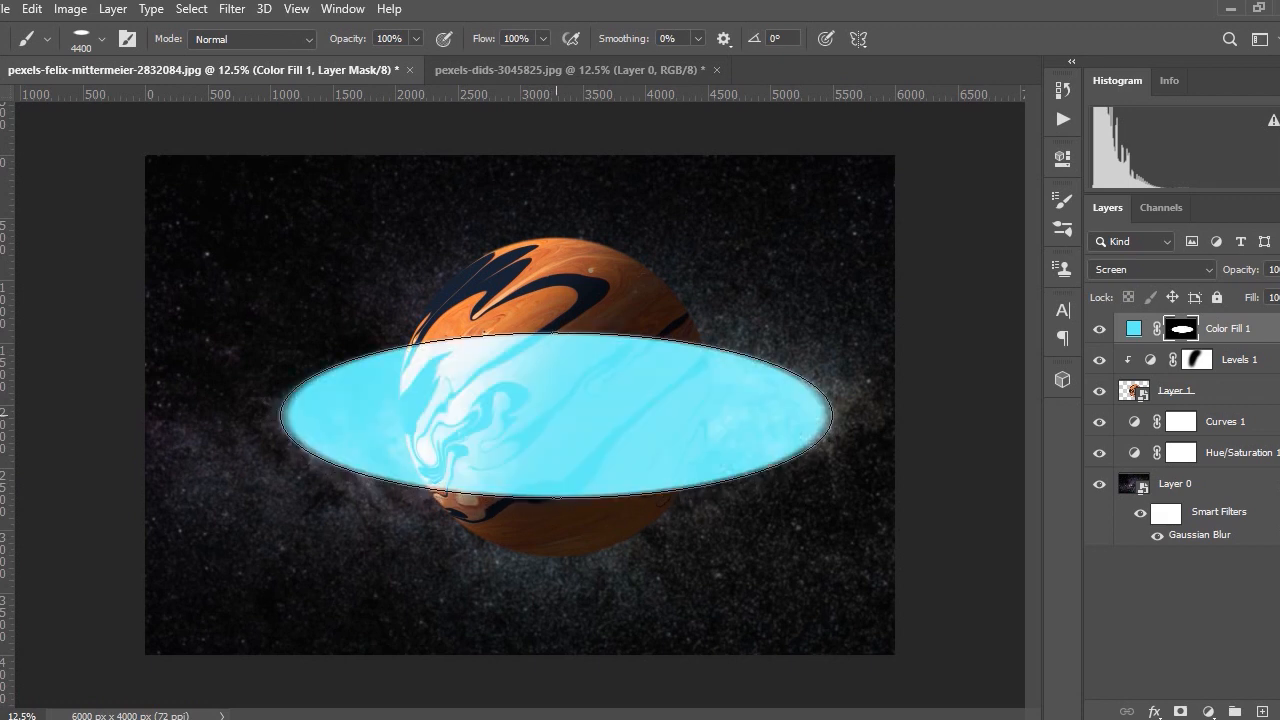
{"action": "left_click", "coordinate": [516, 38]}
{"action": "type", "text": "20"}
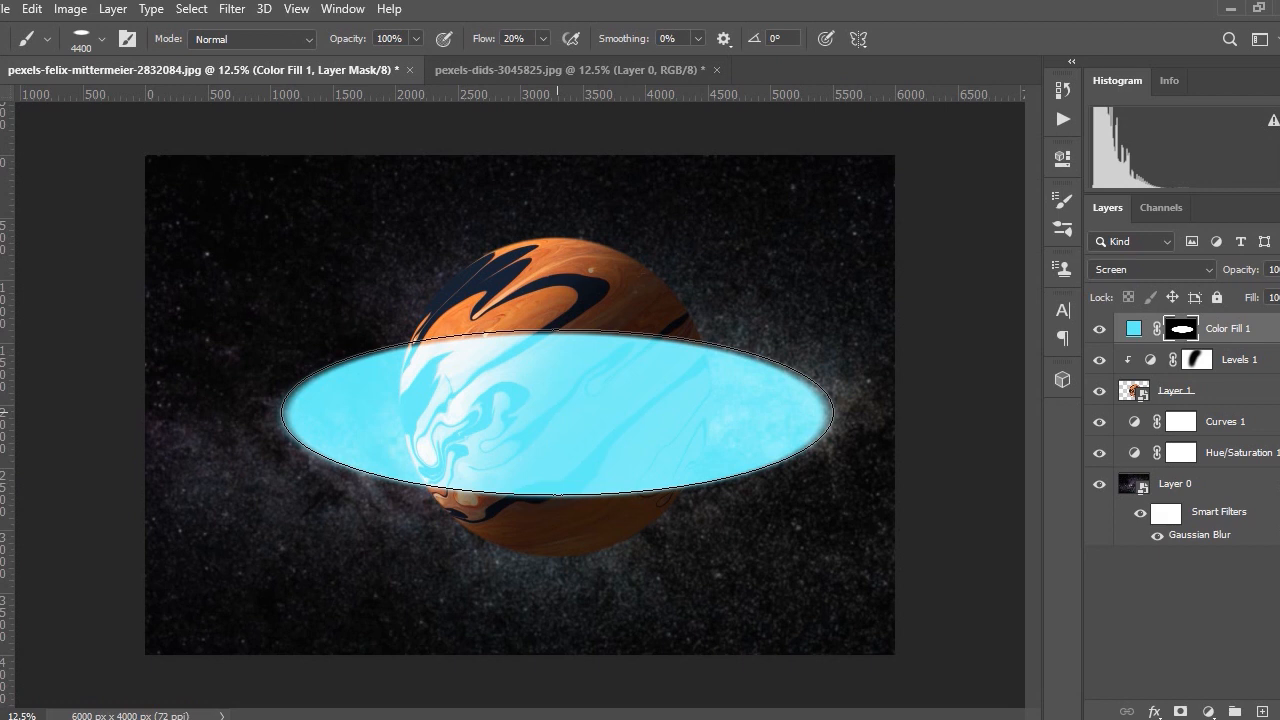
- Darken the ellipse's interior on the mask with centred black stamps of decreasing brush size, down to 2900 px
{"action": "left_click", "coordinate": [558, 412]}
{"action": "key", "text": "bracketleft"}
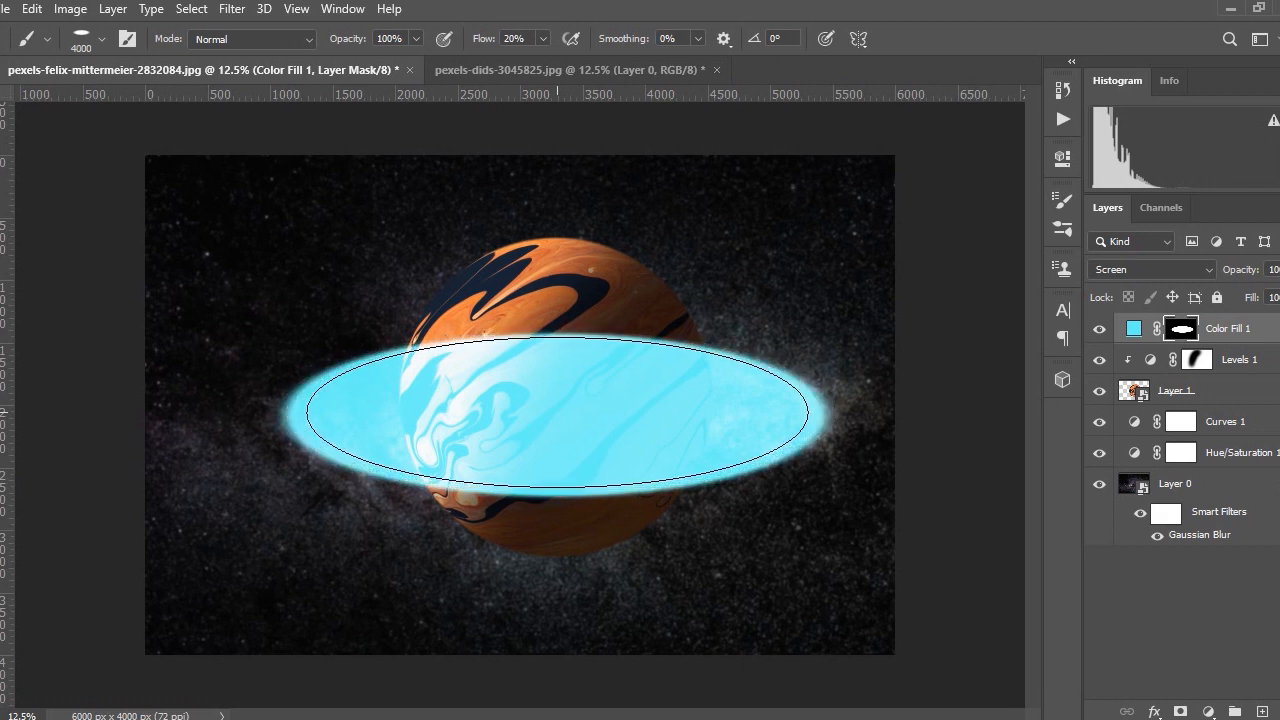
{"action": "key", "text": "bracketleft"}
{"action": "key", "text": "bracketleft"}
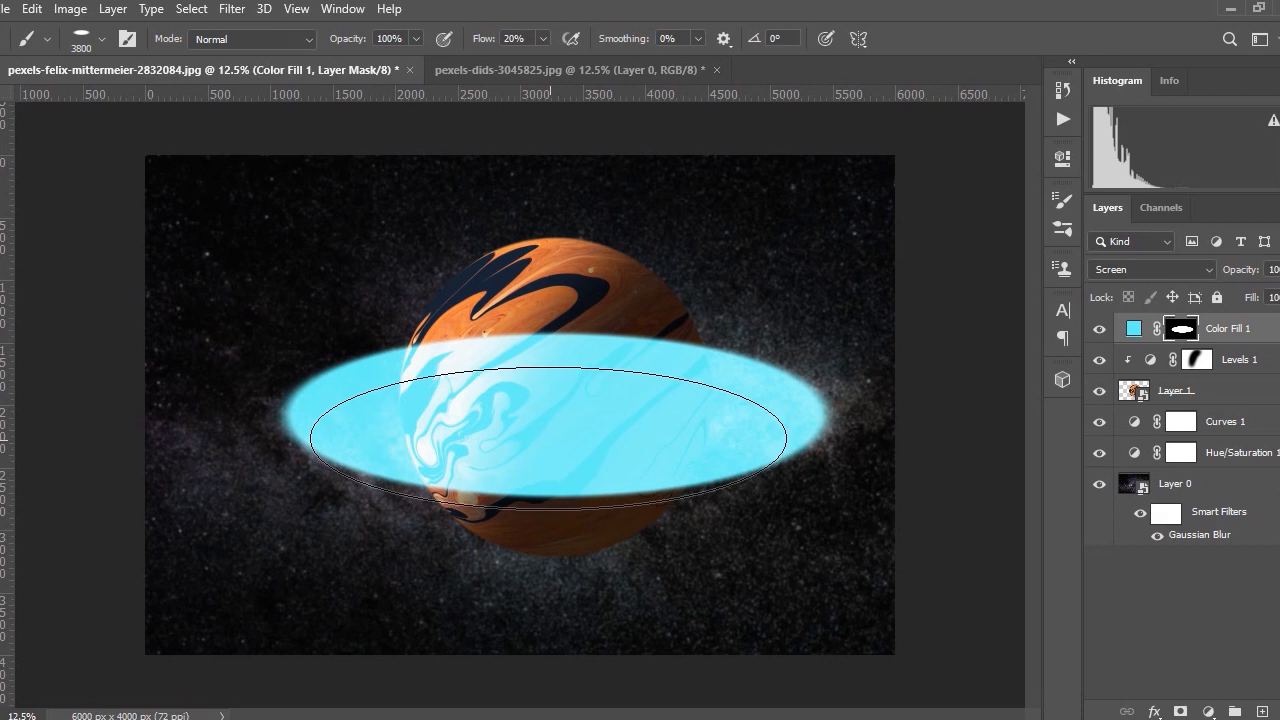
{"action": "key", "text": "bracketright"}
{"action": "key", "text": "bracketright"}
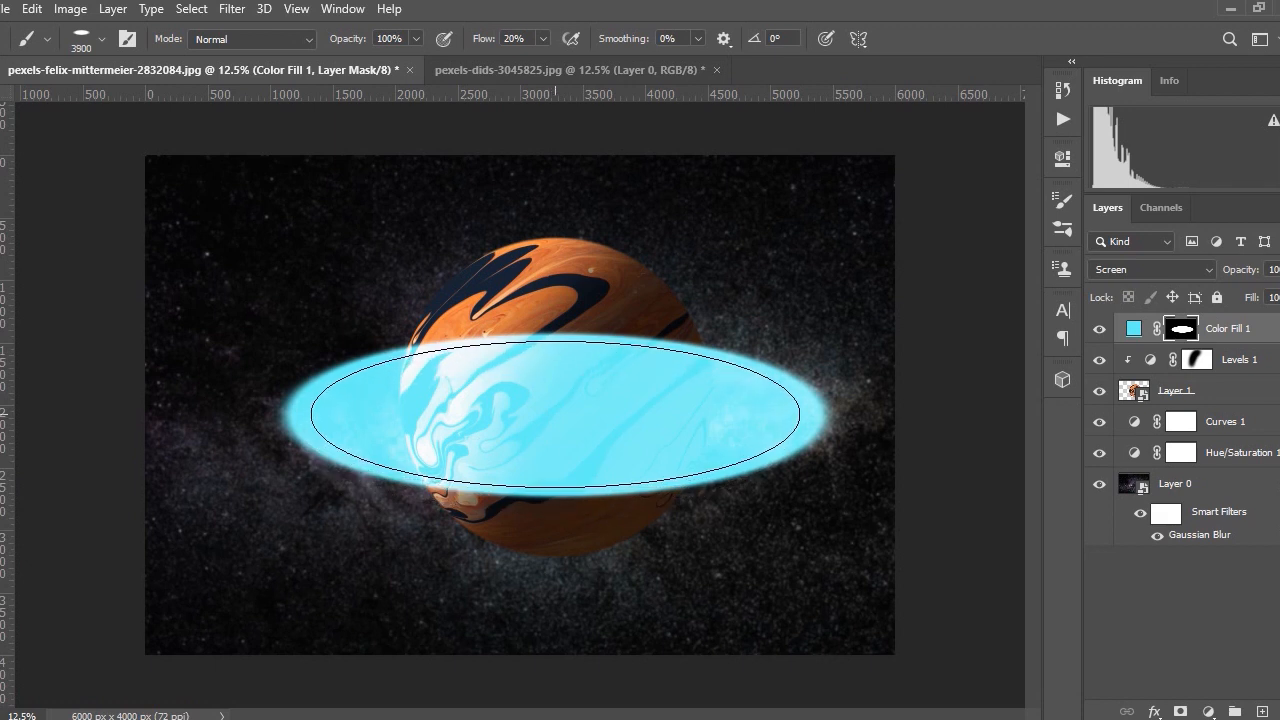
{"action": "left_click_drag", "start_coordinate": [551, 415], "coordinate": [547, 412]}
{"action": "key", "text": "bracketleft"}
{"action": "key", "text": "bracketleft"}
{"action": "key", "text": "bracketleft"}
{"action": "key", "text": "bracketleft"}
{"action": "left_click", "coordinate": [546, 411]}
{"action": "key", "text": "bracketleft"}
{"action": "key", "text": "bracketleft"}
{"action": "key", "text": "bracketleft"}
{"action": "key", "text": "bracketleft"}
{"action": "left_click", "coordinate": [546, 413]}
{"action": "key", "text": "bracketleft"}
{"action": "key", "text": "bracketleft"}
{"action": "key", "text": "bracketleft"}
{"action": "left_click", "coordinate": [545, 414]}
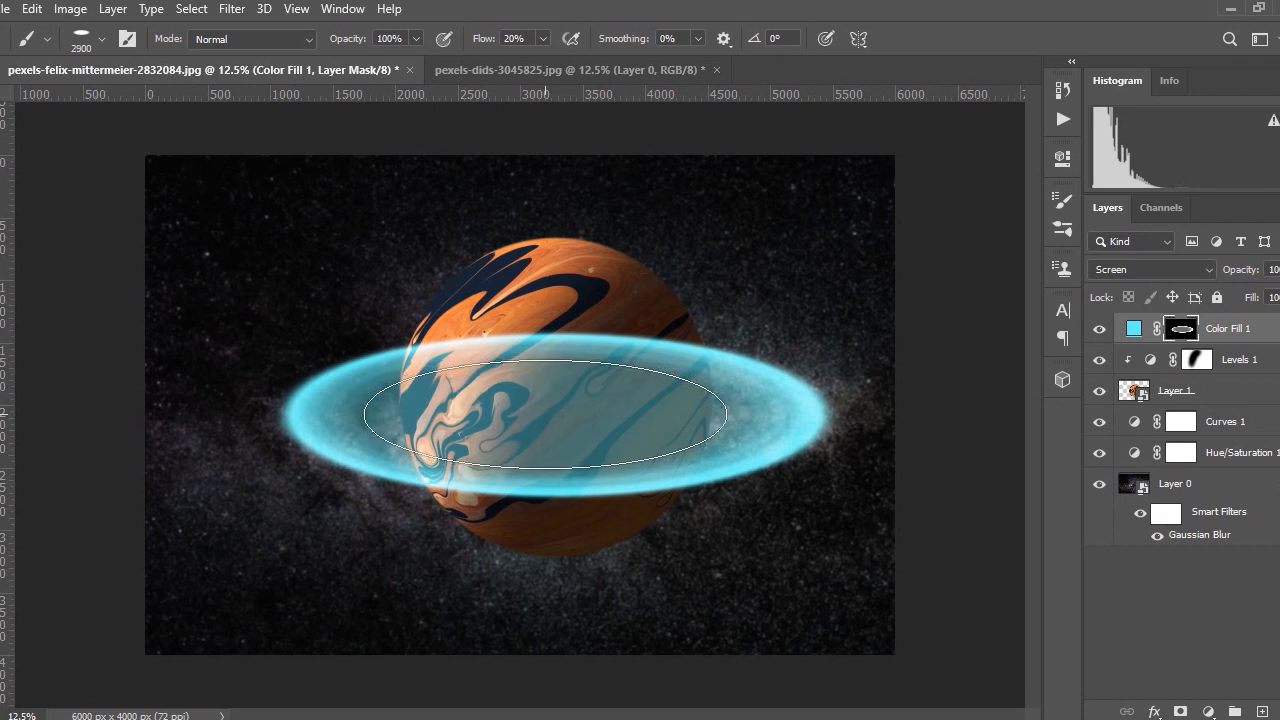
- Repeat the 2900 px black stamp at the ellipse's centre to clear it into an open ring
{"action": "left_click", "coordinate": [545, 414]}
{"action": "left_click", "coordinate": [545, 414]}
{"action": "left_click", "coordinate": [545, 414]}
{"action": "left_click", "coordinate": [545, 414]}
{"action": "left_click", "coordinate": [545, 414]}
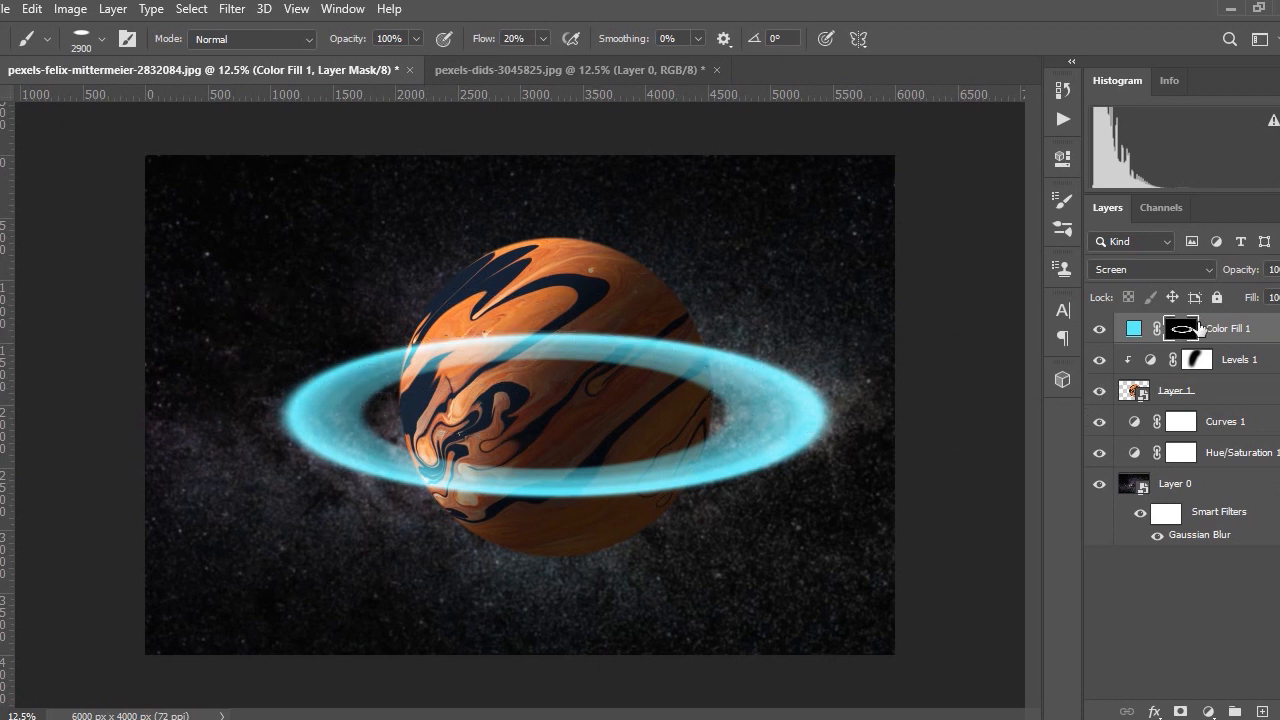
- Free-transform the cyan ring, tilting and distorting it so its right end rises and its left end drops around the planet
{"action": "key", "text": "ctrl+2"}
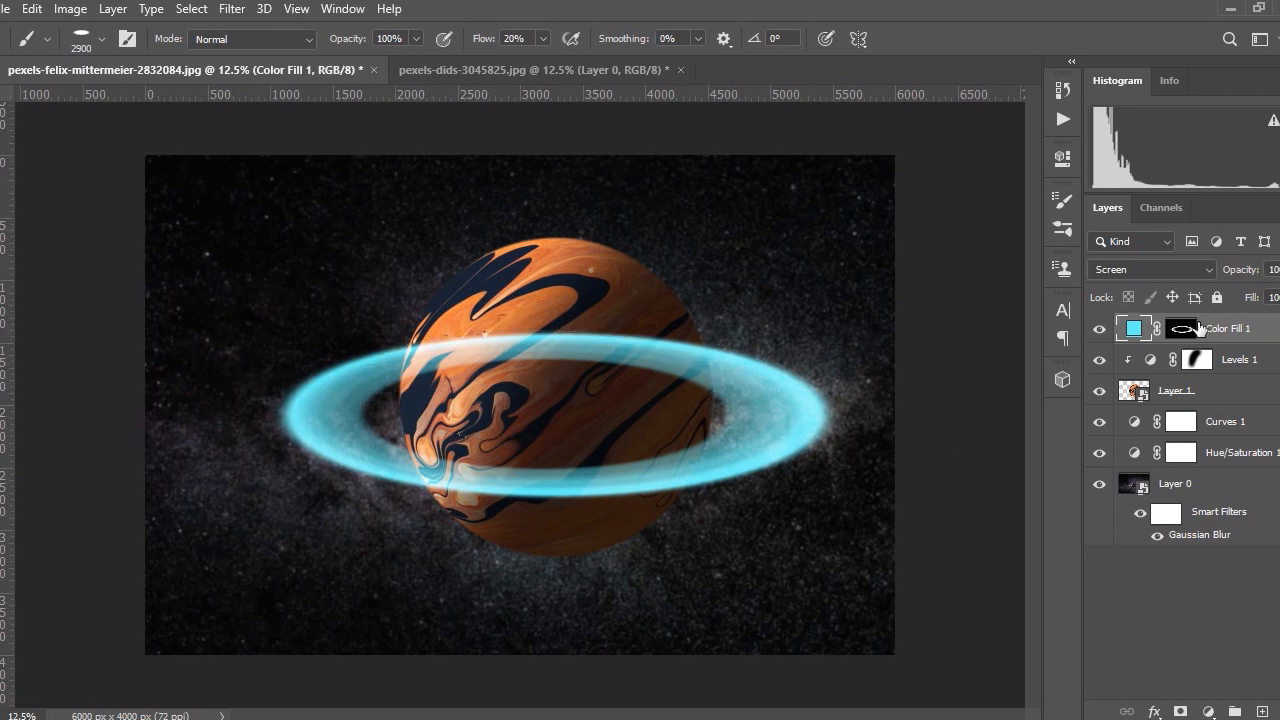
{"action": "key", "text": "ctrl+t"}
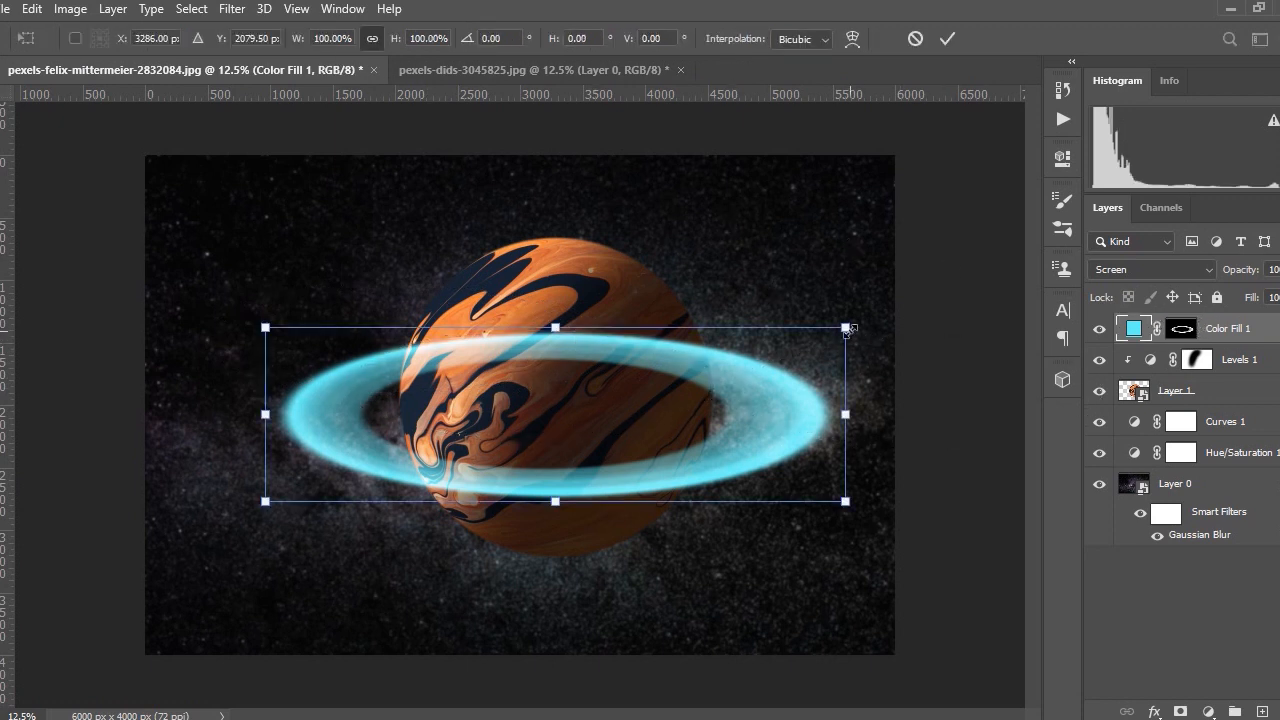
{"action": "left_click_drag", "start_coordinate": [849, 309], "coordinate": [856, 256]}
{"action": "left_click_drag", "start_coordinate": [858, 500], "coordinate": [895, 435]}
{"action": "left_click_drag", "start_coordinate": [902, 426], "coordinate": [917, 413]}
{"action": "left_click_drag", "start_coordinate": [790, 247], "coordinate": [858, 214]}
{"action": "mouse_move", "coordinate": [780, 308]}
{"action": "left_mouse_down"}
{"action": "mouse_move", "coordinate": [766, 331]}
{"action": "mouse_move", "coordinate": [782, 338]}
{"action": "mouse_move", "coordinate": [770, 313]}
{"action": "left_mouse_up"}
{"action": "key", "text": "Return"}
- Reshape the flattened brush tip into a full circle
{"action": "key", "text": "b"}
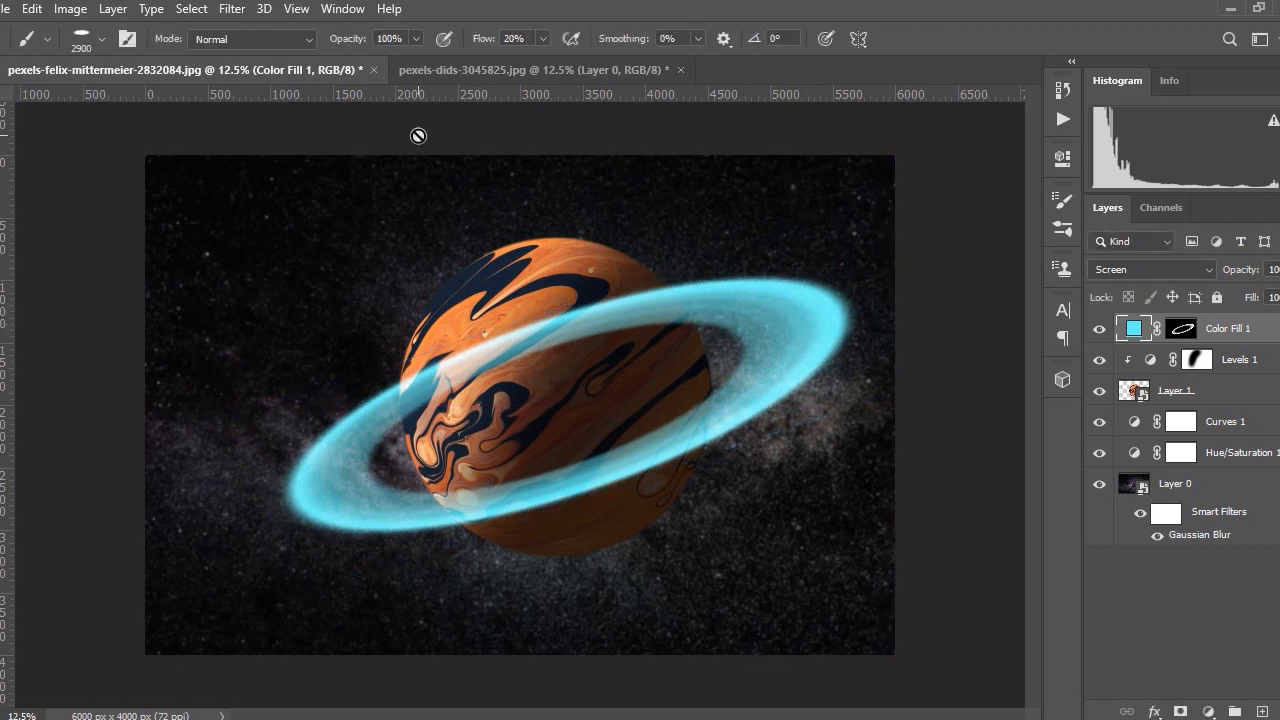
{"action": "left_click", "coordinate": [102, 40]}
{"action": "left_click_drag", "start_coordinate": [25, 114], "coordinate": [22, 83]}
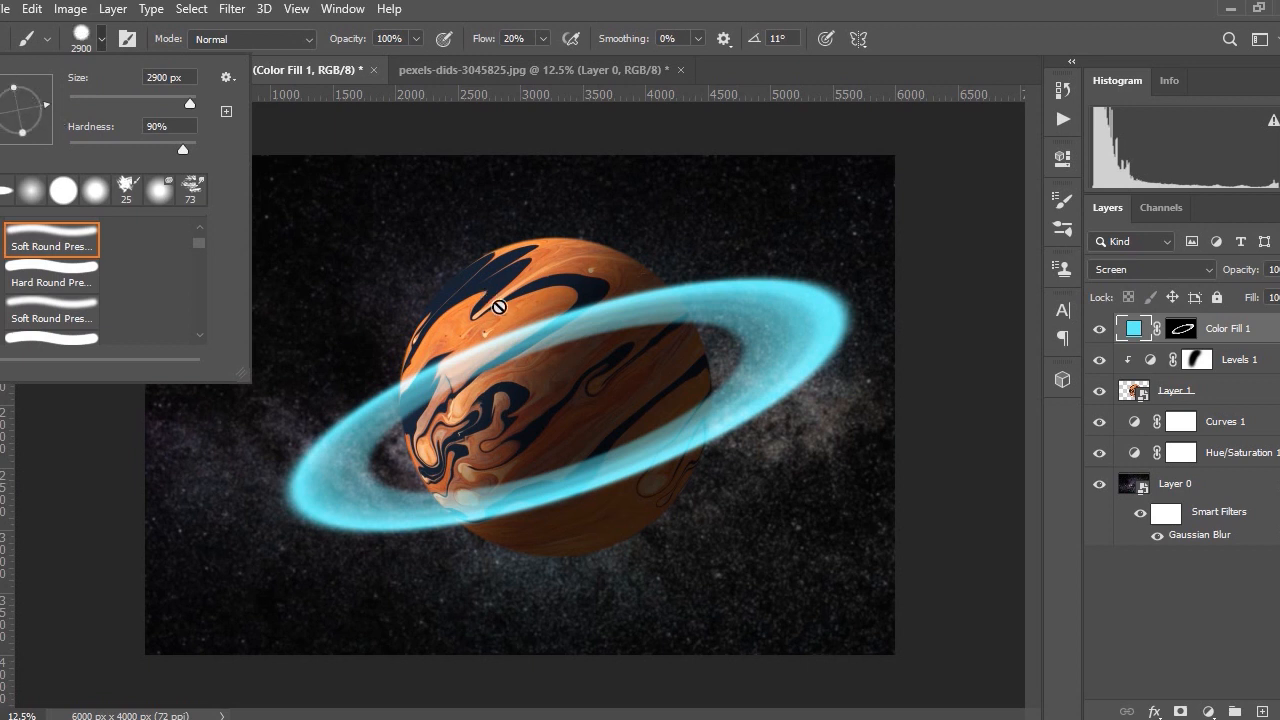
- Paint black on the ring's mask with a 250 to 200 px brush, hiding the rear band where it crosses the planet's upper half
{"action": "left_click", "coordinate": [1222, 333]}
{"action": "left_click", "coordinate": [1179, 333]}
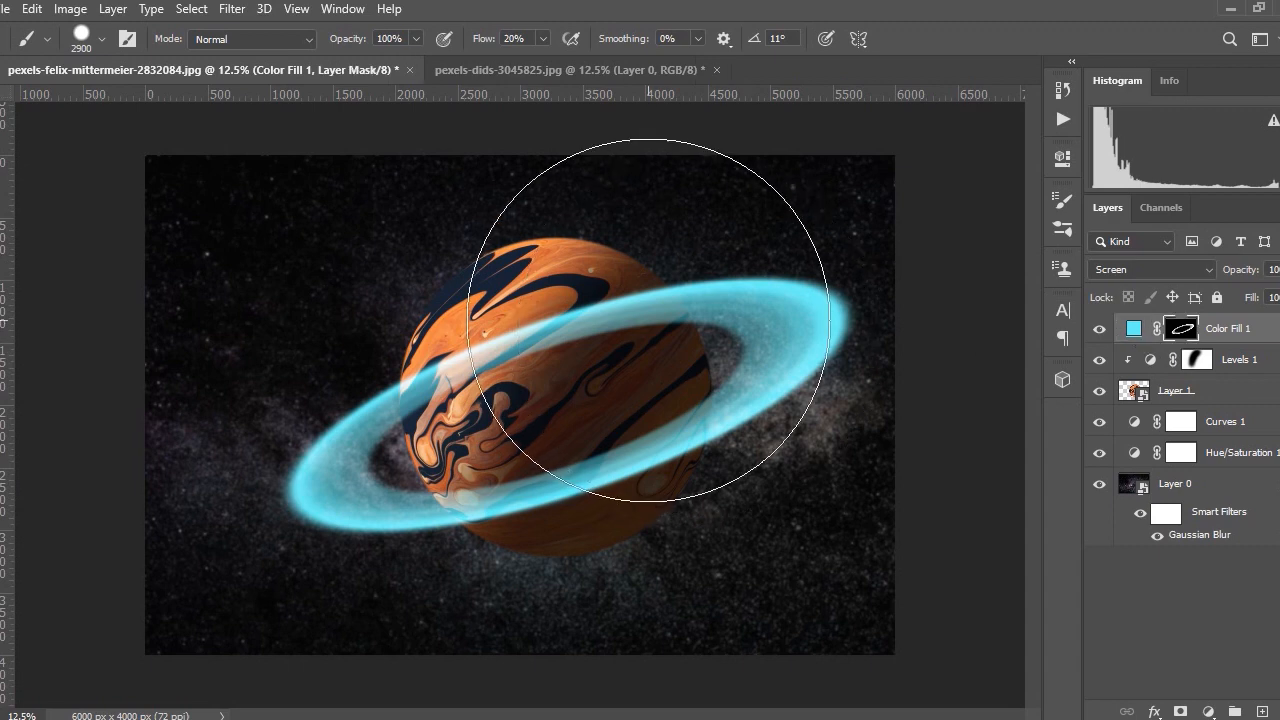
{"action": "key", "text": "bracketleft"}
{"action": "key", "text": "bracketleft"}
{"action": "key", "text": "bracketleft"}
{"action": "key", "text": "bracketleft"}
{"action": "key", "text": "bracketleft"}
{"action": "key", "text": "bracketleft"}
{"action": "key", "text": "bracketleft"}
{"action": "key", "text": "bracketleft"}
{"action": "key", "text": "bracketleft"}
{"action": "key", "text": "bracketleft"}
{"action": "key", "text": "bracketleft"}
{"action": "key", "text": "bracketleft"}
{"action": "key", "text": "bracketleft"}
{"action": "key", "text": "bracketleft"}
{"action": "key", "text": "bracketleft"}
{"action": "key", "text": "bracketleft"}
{"action": "key", "text": "bracketleft"}
{"action": "key", "text": "bracketleft"}
{"action": "key", "text": "bracketleft"}
{"action": "key", "text": "bracketleft"}
{"action": "key", "text": "bracketleft"}
{"action": "key", "text": "bracketleft"}
{"action": "key", "text": "bracketleft"}
{"action": "key", "text": "bracketleft"}
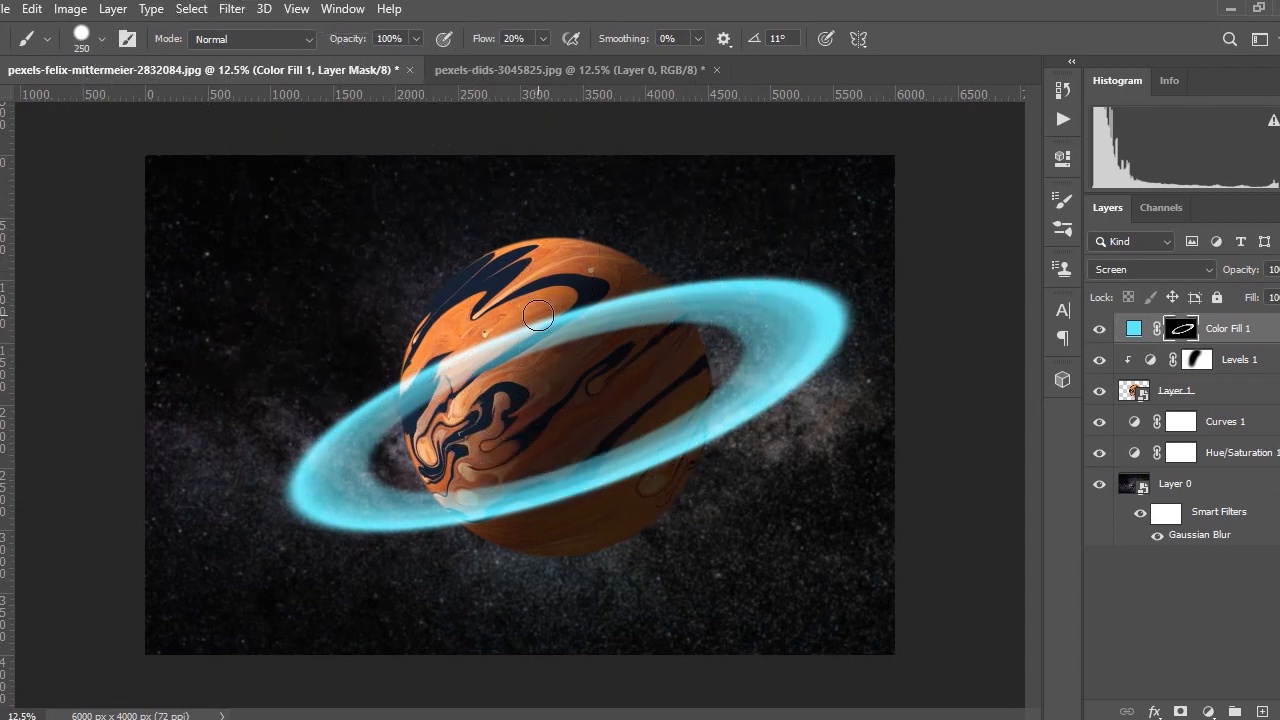
{"action": "mouse_move", "coordinate": [491, 386]}
{"action": "left_mouse_down"}
{"action": "mouse_move", "coordinate": [530, 299]}
{"action": "mouse_move", "coordinate": [515, 326]}
{"action": "mouse_move", "coordinate": [542, 303]}
{"action": "mouse_move", "coordinate": [530, 327]}
{"action": "mouse_move", "coordinate": [472, 320]}
{"action": "mouse_move", "coordinate": [422, 407]}
{"action": "mouse_move", "coordinate": [422, 373]}
{"action": "mouse_move", "coordinate": [417, 415]}
{"action": "mouse_move", "coordinate": [415, 372]}
{"action": "mouse_move", "coordinate": [411, 425]}
{"action": "mouse_move", "coordinate": [431, 353]}
{"action": "mouse_move", "coordinate": [537, 387]}
{"action": "mouse_move", "coordinate": [563, 332]}
{"action": "mouse_move", "coordinate": [550, 307]}
{"action": "mouse_move", "coordinate": [570, 292]}
{"action": "mouse_move", "coordinate": [563, 315]}
{"action": "mouse_move", "coordinate": [603, 295]}
{"action": "mouse_move", "coordinate": [569, 349]}
{"action": "mouse_move", "coordinate": [611, 323]}
{"action": "mouse_move", "coordinate": [623, 290]}
{"action": "mouse_move", "coordinate": [623, 311]}
{"action": "mouse_move", "coordinate": [647, 313]}
{"action": "mouse_move", "coordinate": [635, 291]}
{"action": "mouse_move", "coordinate": [627, 332]}
{"action": "left_mouse_up"}
{"action": "mouse_move", "coordinate": [484, 339]}
{"action": "left_mouse_down"}
{"action": "mouse_move", "coordinate": [466, 385]}
{"action": "mouse_move", "coordinate": [466, 350]}
{"action": "mouse_move", "coordinate": [460, 363]}
{"action": "mouse_move", "coordinate": [460, 403]}
{"action": "mouse_move", "coordinate": [432, 378]}
{"action": "left_mouse_up"}
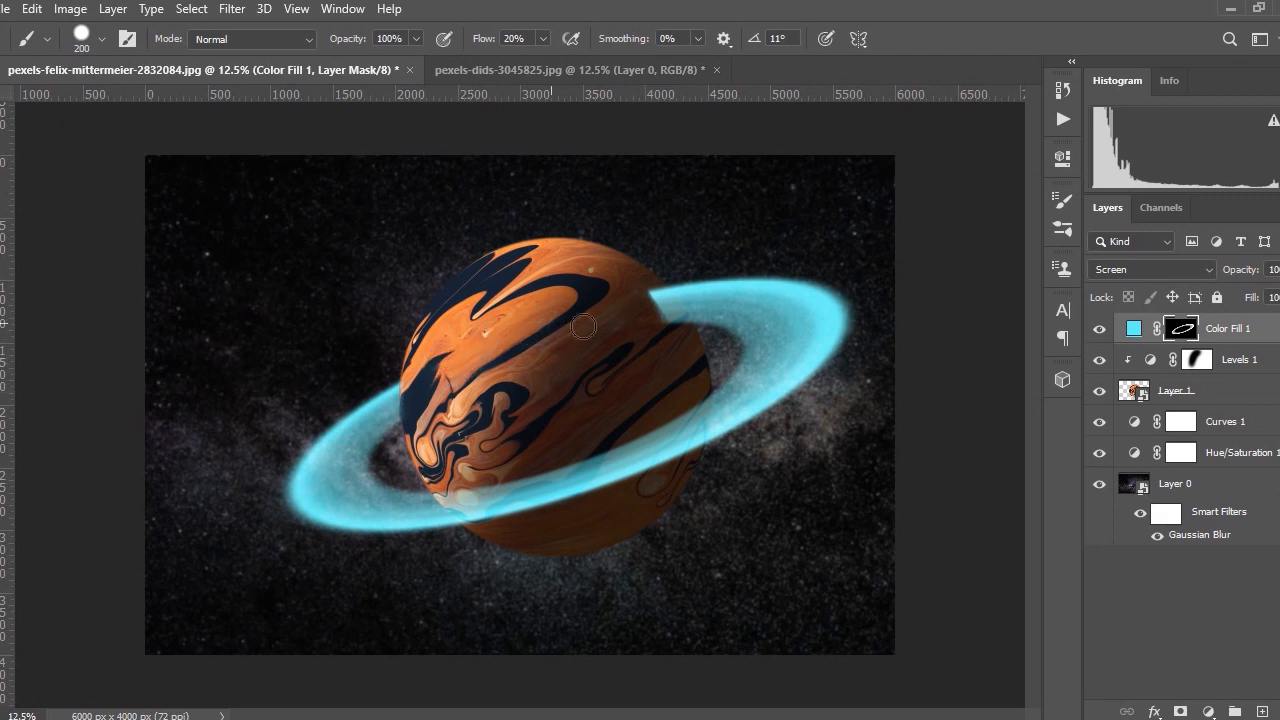
{"action": "mouse_move", "coordinate": [654, 289]}
{"action": "left_mouse_down"}
{"action": "mouse_move", "coordinate": [685, 334]}
{"action": "mouse_move", "coordinate": [658, 289]}
{"action": "mouse_move", "coordinate": [680, 337]}
{"action": "mouse_move", "coordinate": [655, 289]}
{"action": "mouse_move", "coordinate": [677, 340]}
{"action": "mouse_move", "coordinate": [654, 289]}
{"action": "mouse_move", "coordinate": [684, 339]}
{"action": "mouse_move", "coordinate": [640, 276]}
{"action": "left_mouse_up"}
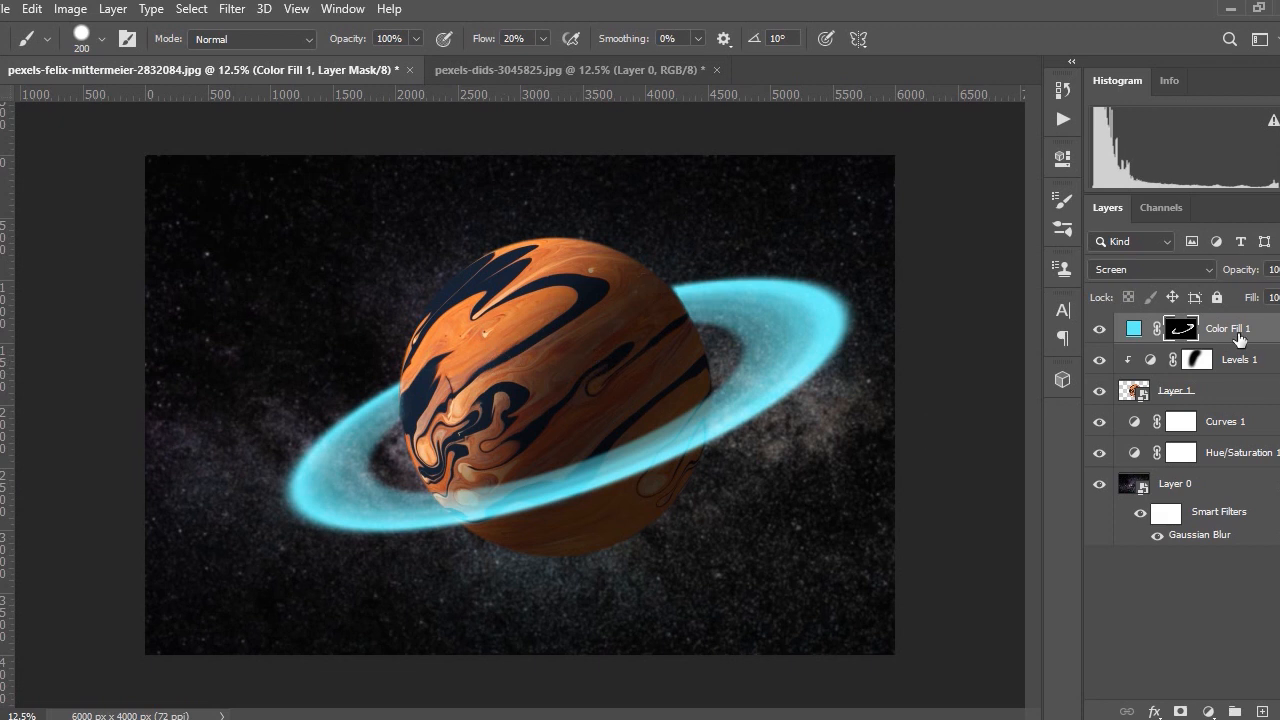
- Duplicate the cyan fill layer and replace the copy's ring mask with a new mask inverted to black
{"action": "key", "text": "ctrl+j"}
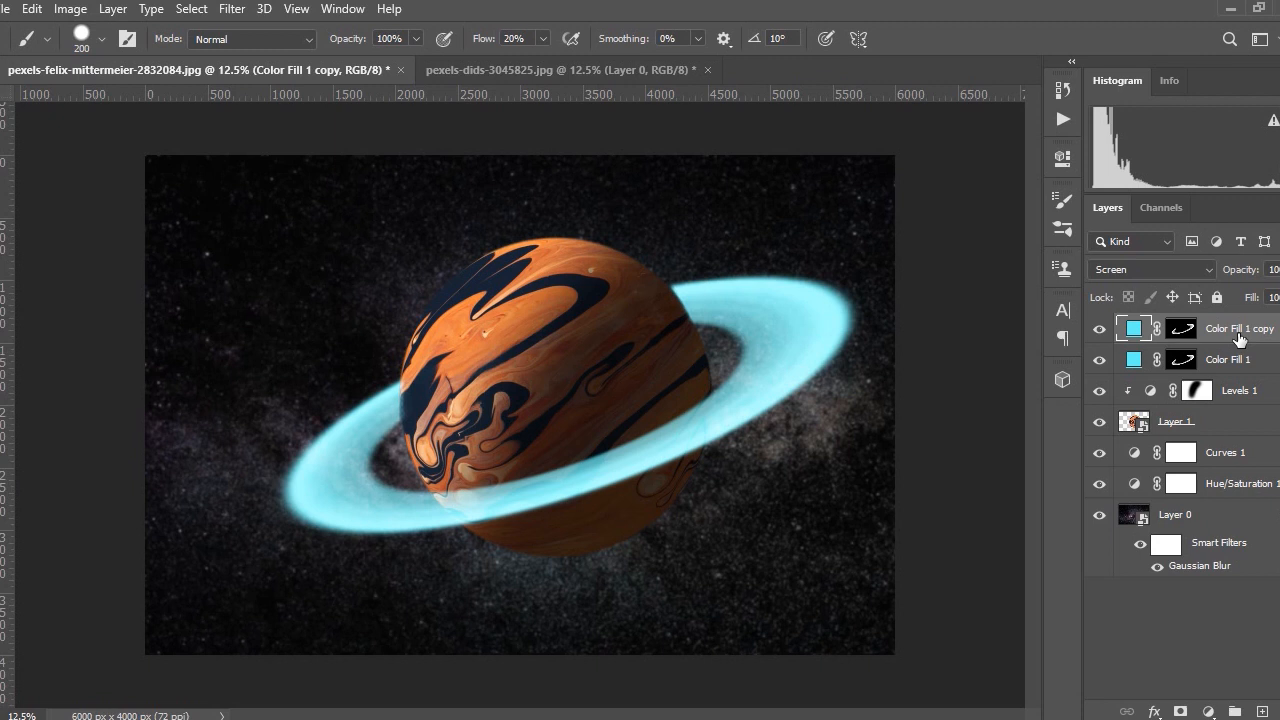
{"action": "left_click", "coordinate": [1182, 328]}
{"action": "right_click", "coordinate": [1182, 328]}
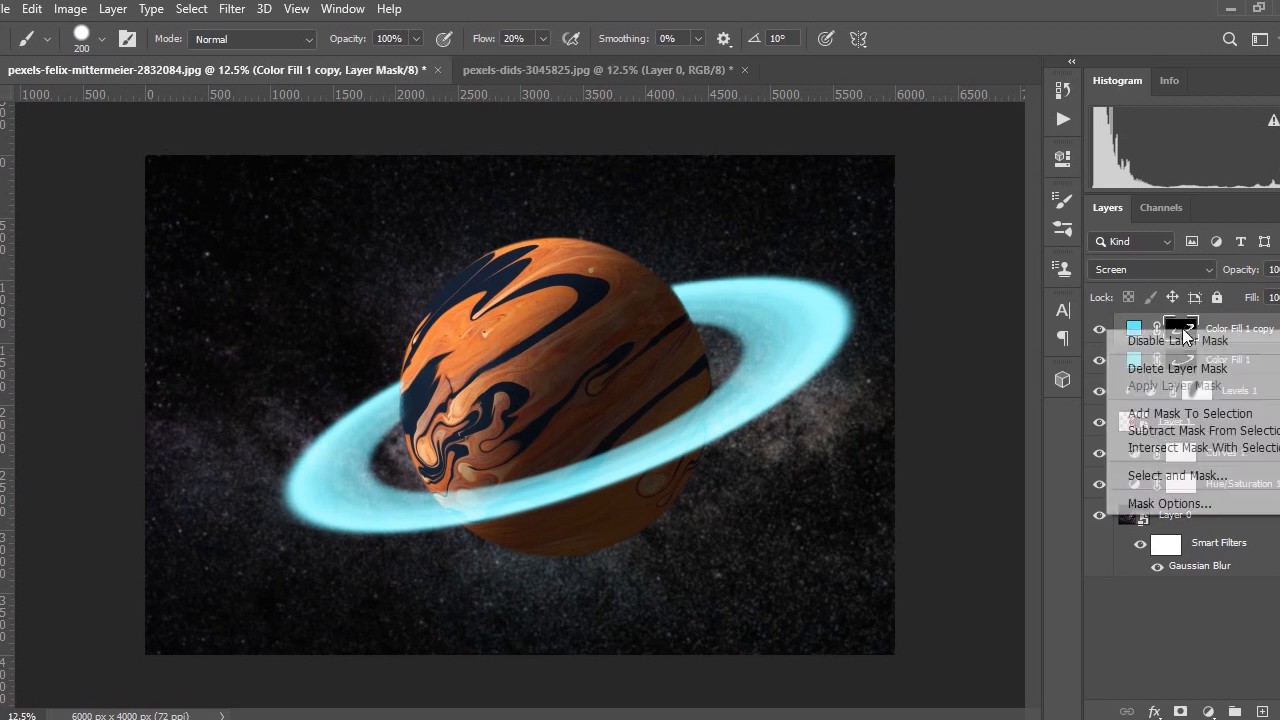
{"action": "left_click", "coordinate": [1173, 367]}
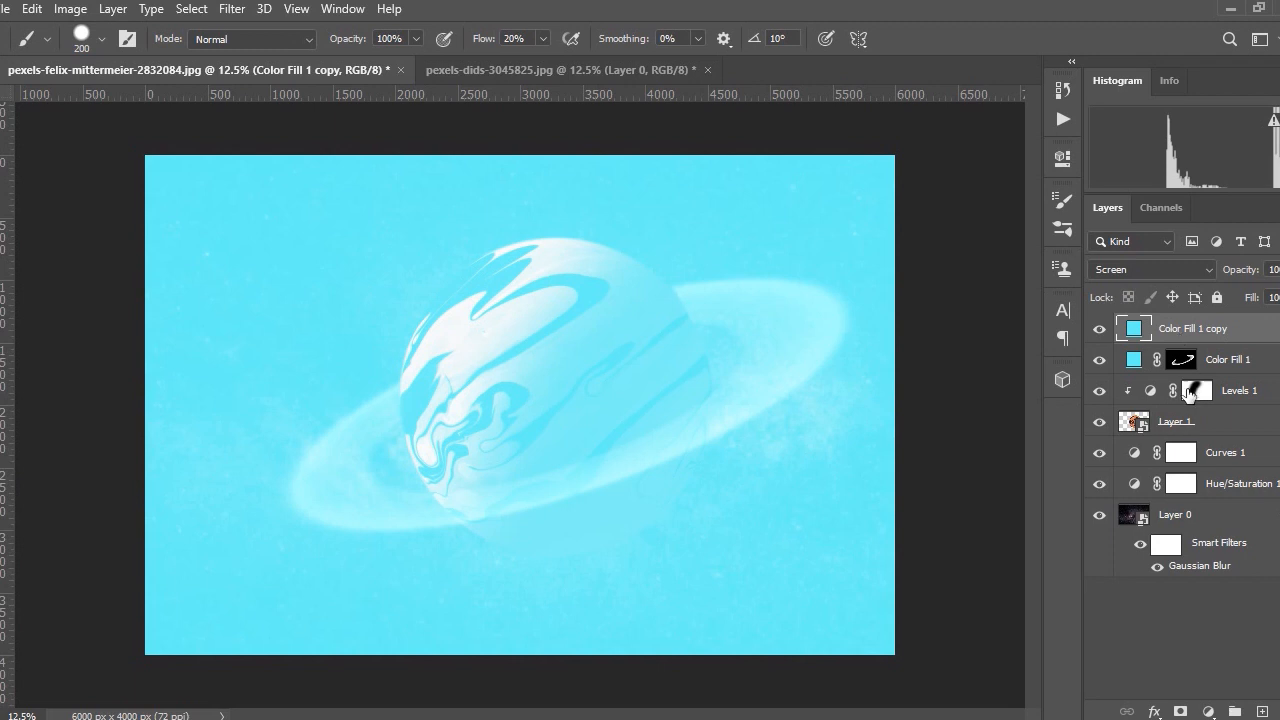
{"action": "left_click", "coordinate": [1180, 711]}
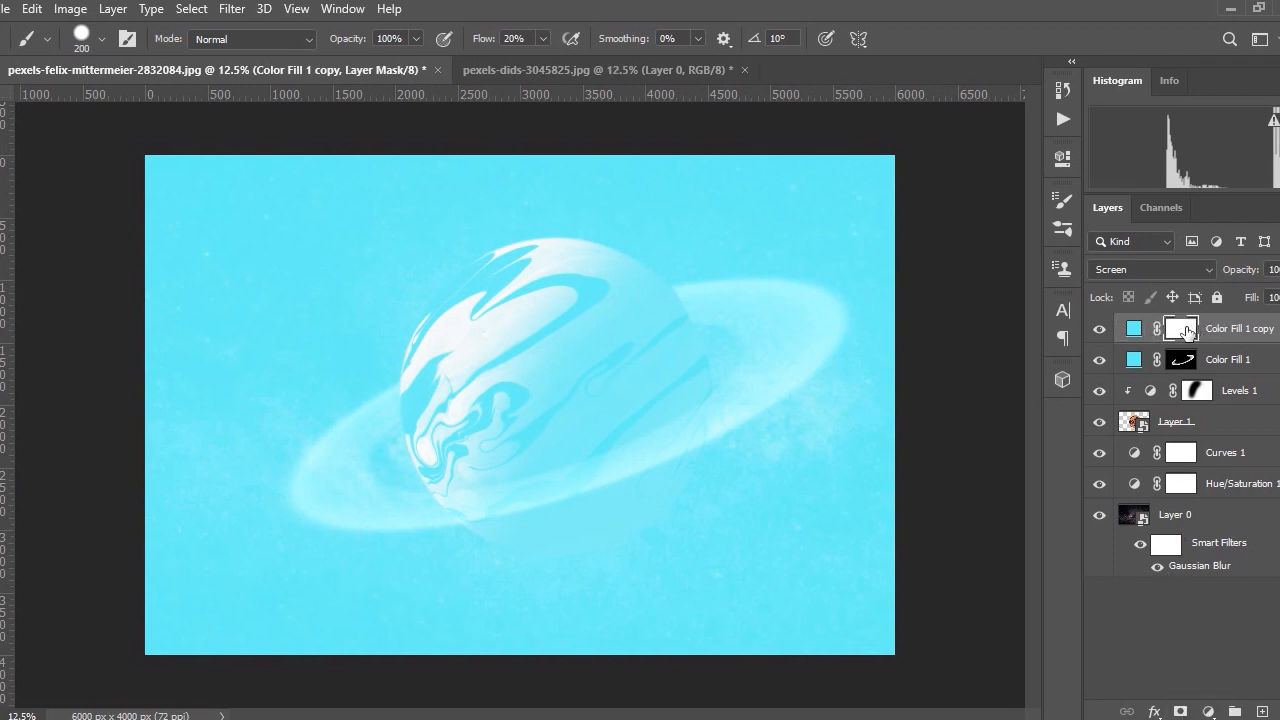
{"action": "key", "text": "ctrl+i"}
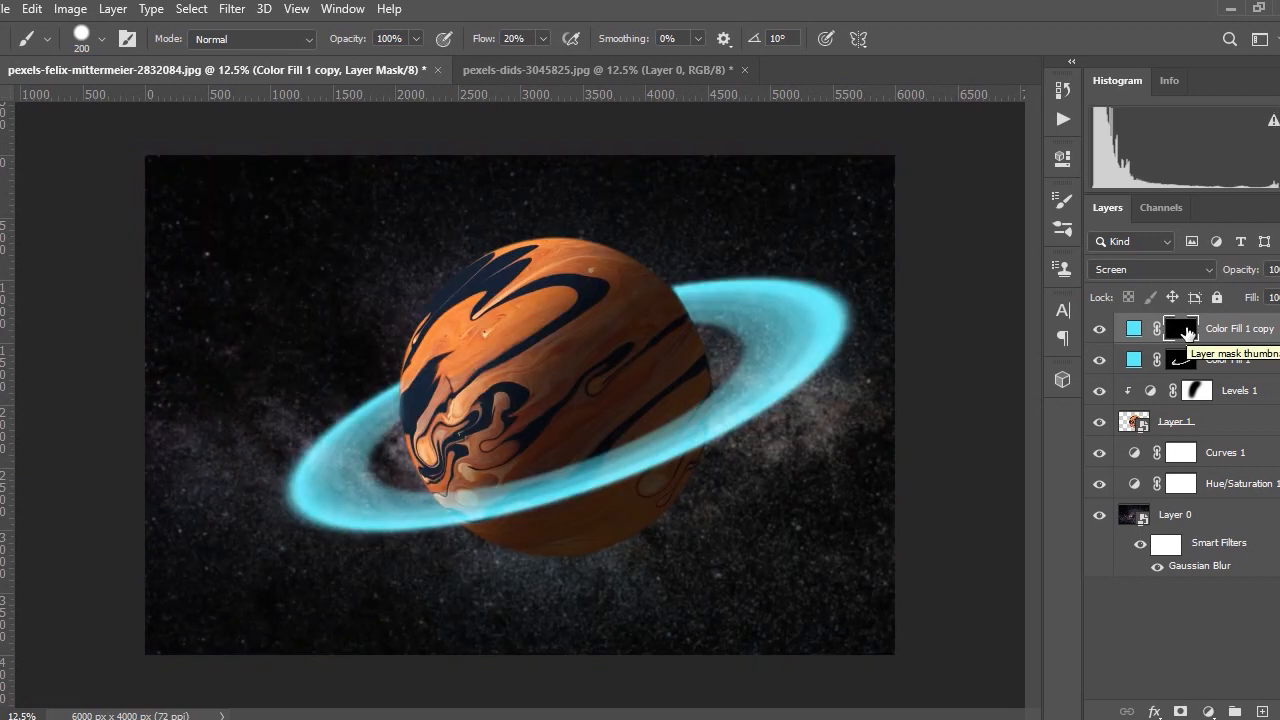
- Move the cyan fill copy below the original ring layer and clip it to the planet
{"action": "left_click_drag", "start_coordinate": [1220, 331], "coordinate": [1226, 374]}
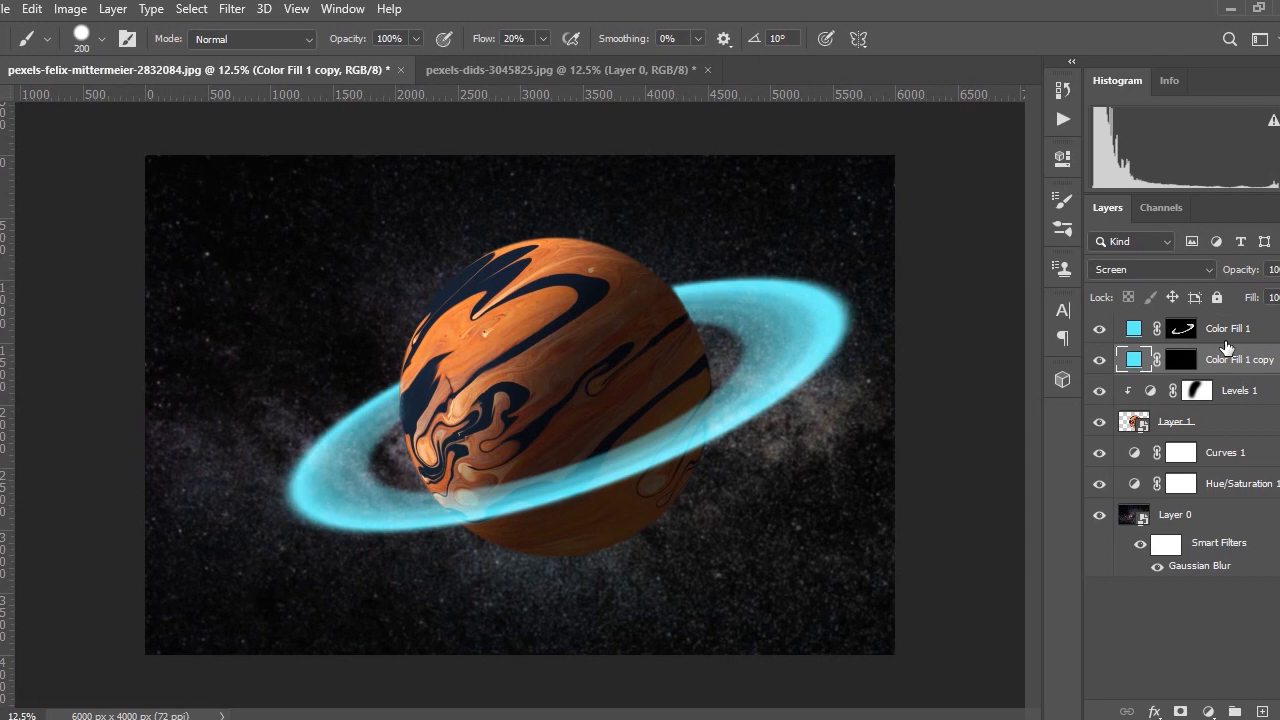
{"action": "right_click", "coordinate": [1222, 357]}
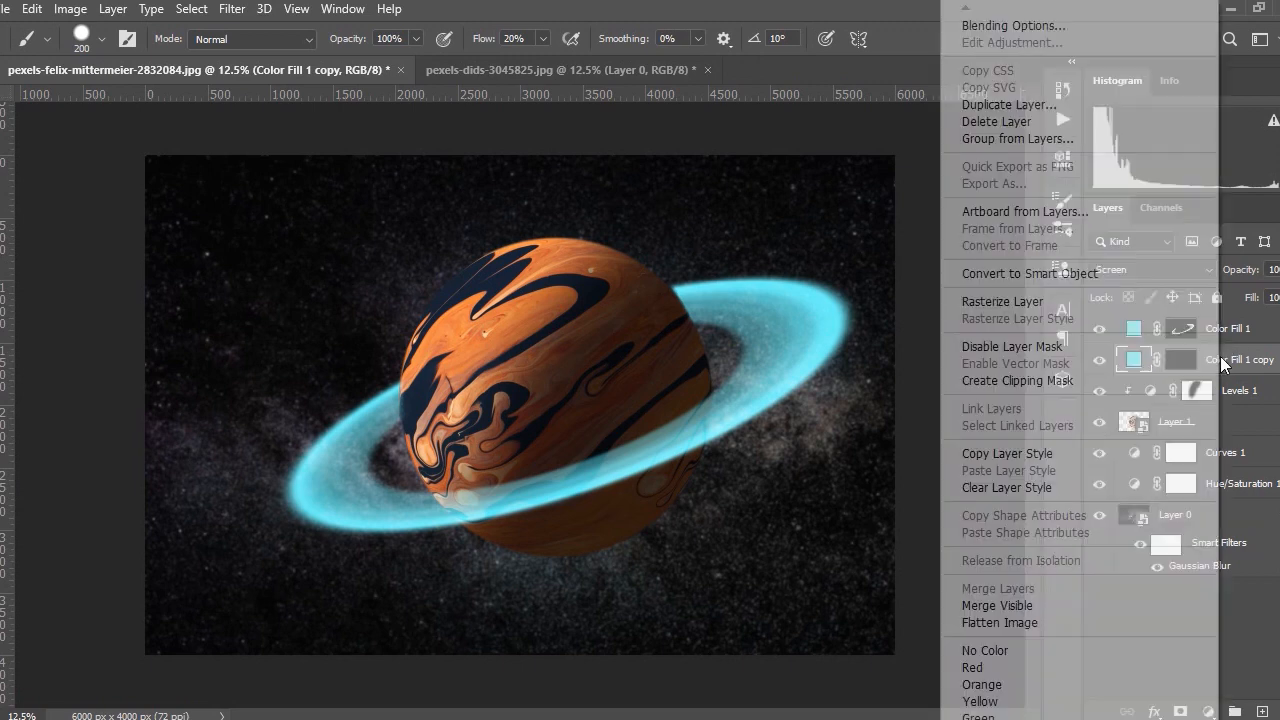
{"action": "left_click", "coordinate": [1063, 380]}
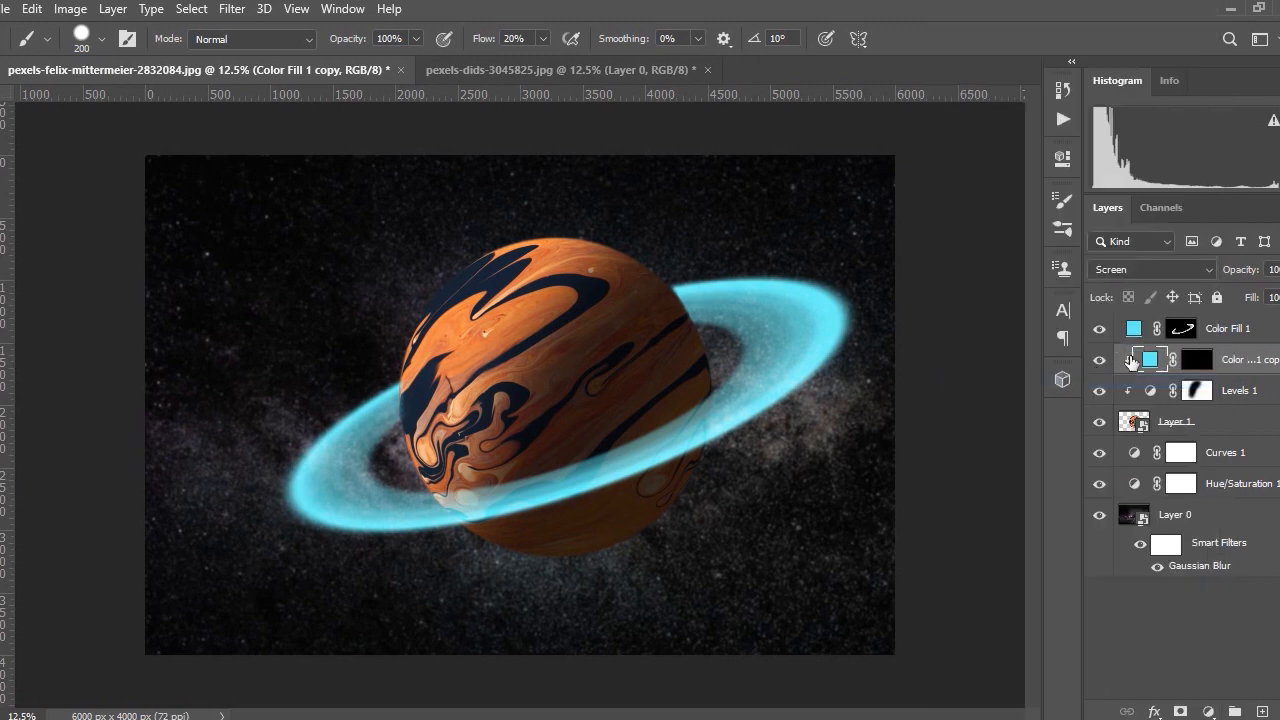
- Try a stroke along the ring's front band on the clipped fill's mask, undo it, and set the brush flow to 10%
{"action": "left_click", "coordinate": [1196, 360]}
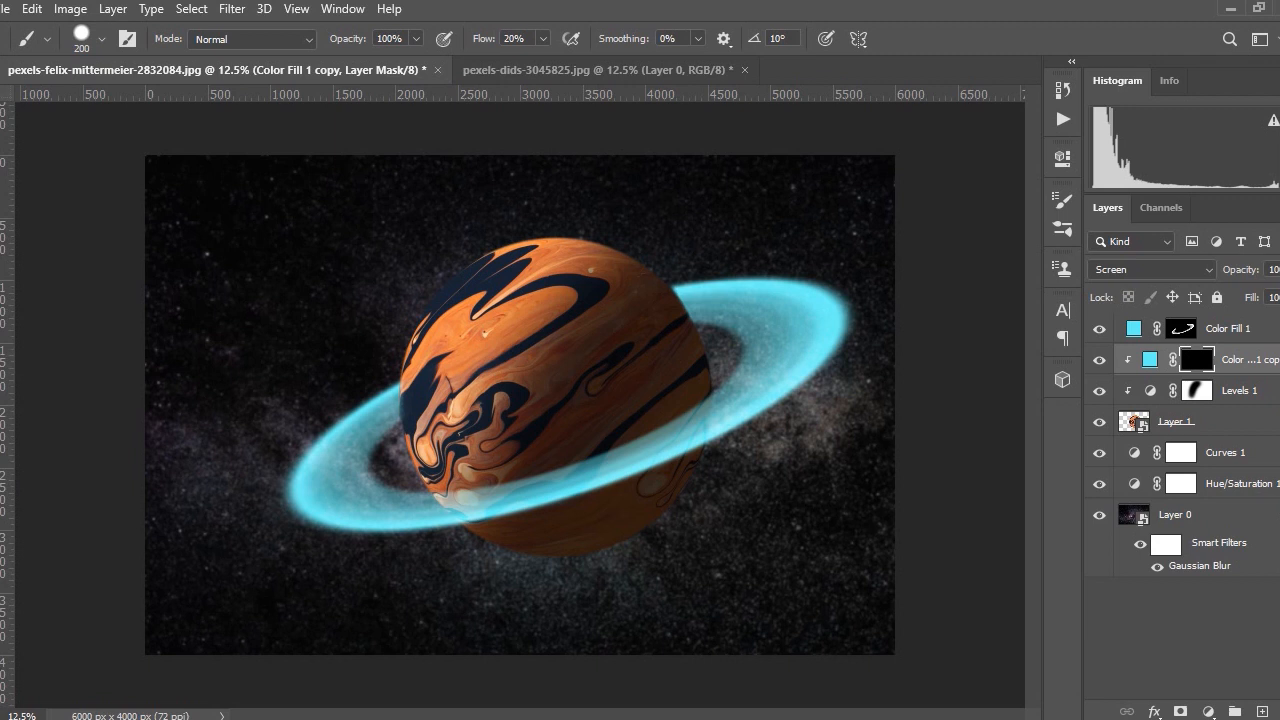
{"action": "left_click_drag", "start_coordinate": [574, 477], "coordinate": [524, 486]}
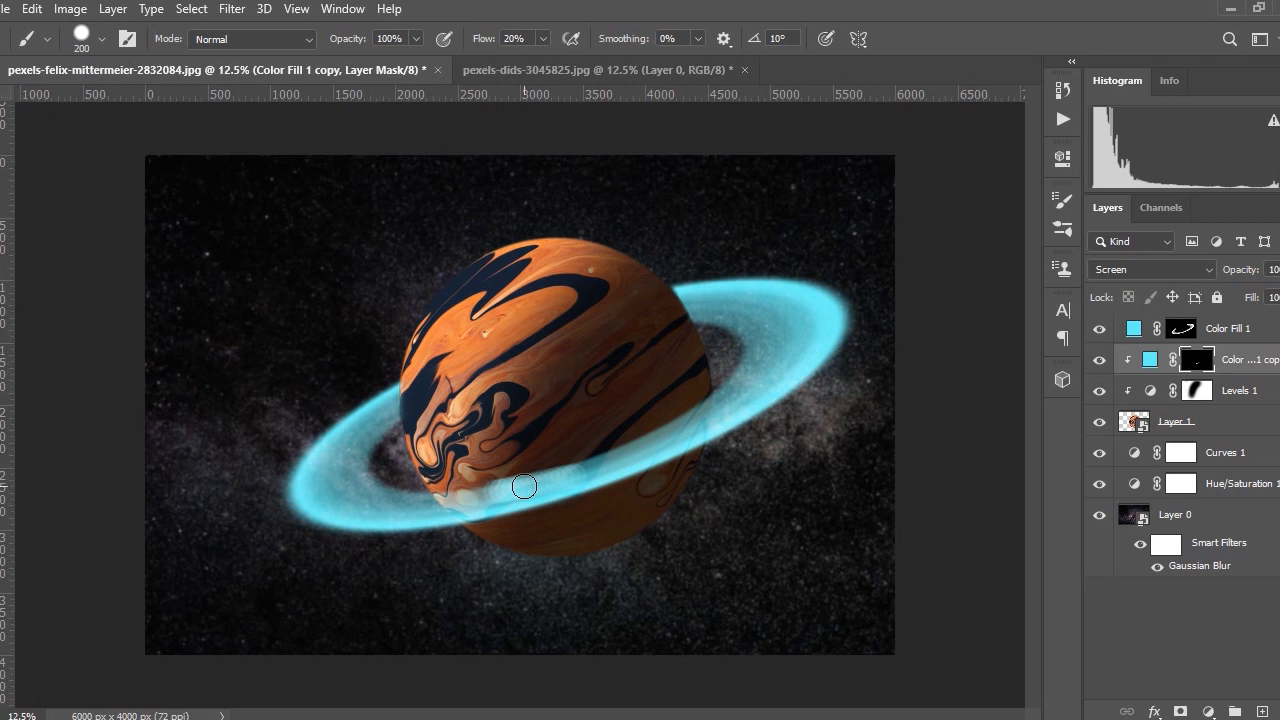
{"action": "key", "text": "ctrl+z"}
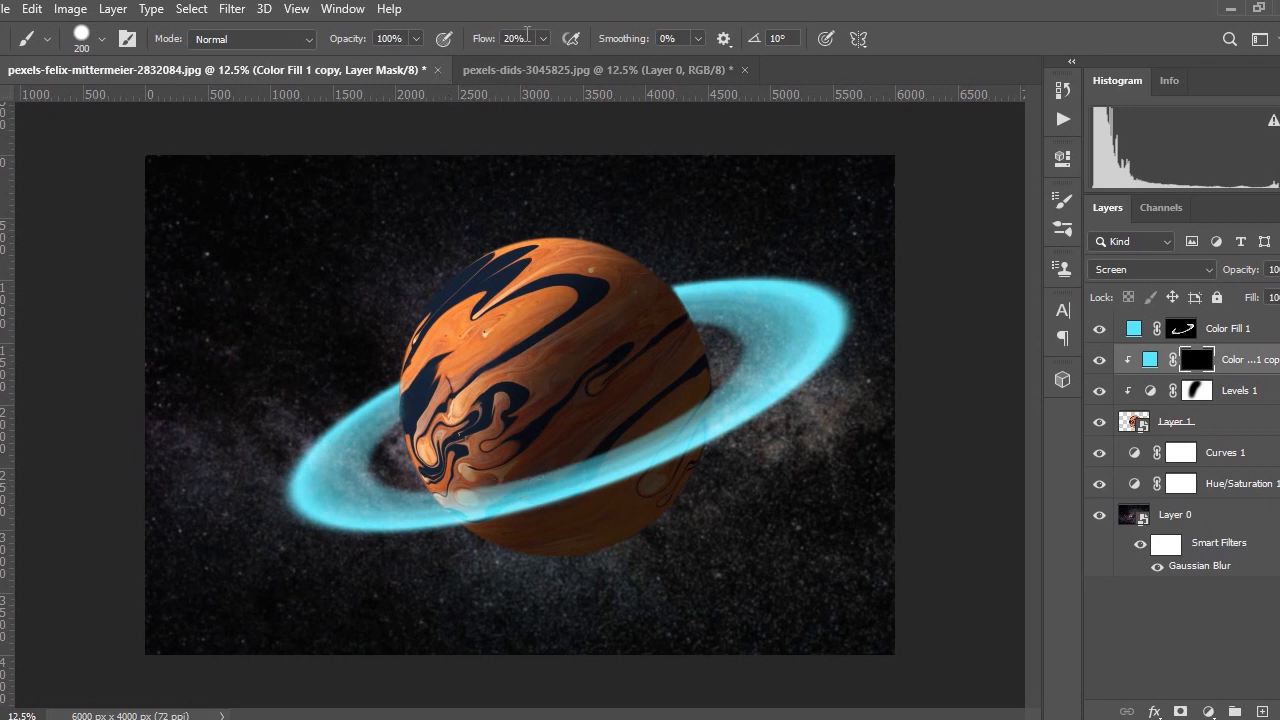
{"action": "type", "text": "10"}
{"action": "key", "text": "Return"}
{"action": "key", "text": "ctrl+z"}
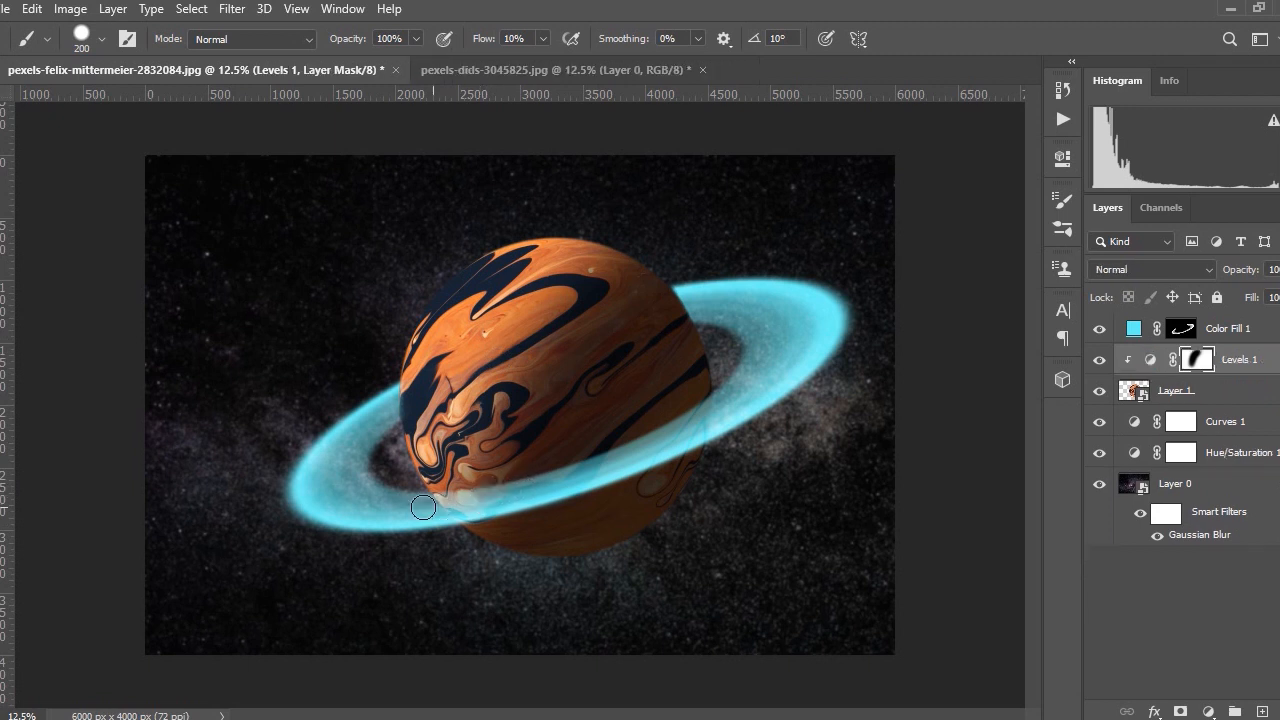
- Resize the brush to 400 px, try a glow stroke along the ring's front band on the clipped fill's mask, and undo it
{"action": "key", "text": "bracketleft"}
{"action": "key", "text": "bracketleft"}
{"action": "key", "text": "p"}
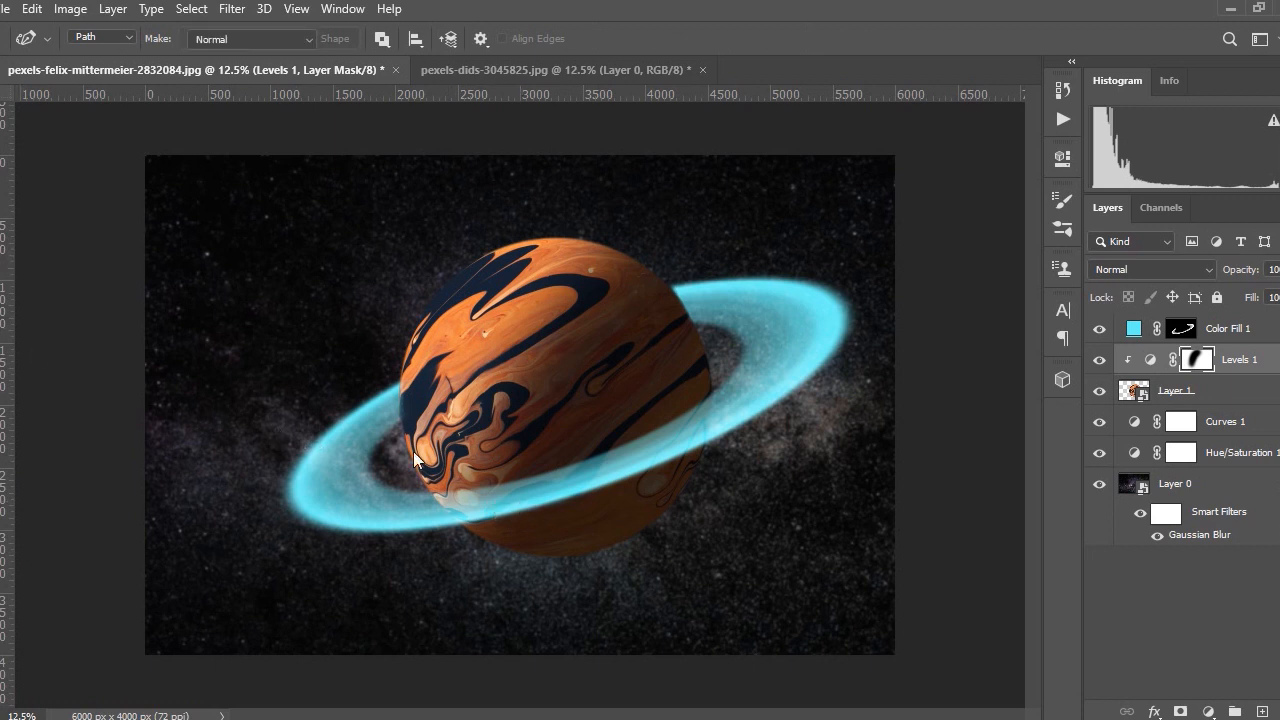
{"action": "key", "text": "b"}
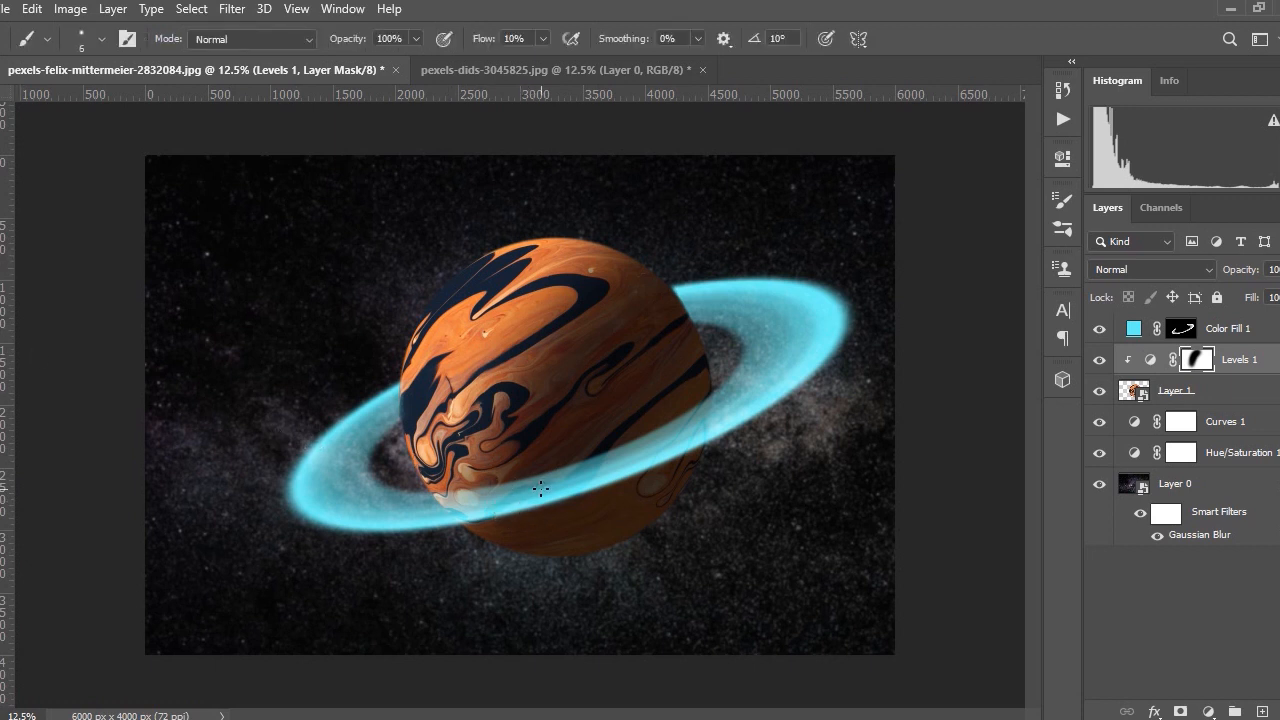
{"action": "key", "text": "bracketright"}
{"action": "key", "text": "bracketright"}
{"action": "key", "text": "bracketright"}
{"action": "key", "text": "bracketright"}
{"action": "key", "text": "bracketright"}
{"action": "key", "text": "bracketright"}
{"action": "key", "text": "bracketright"}
{"action": "key", "text": "bracketright"}
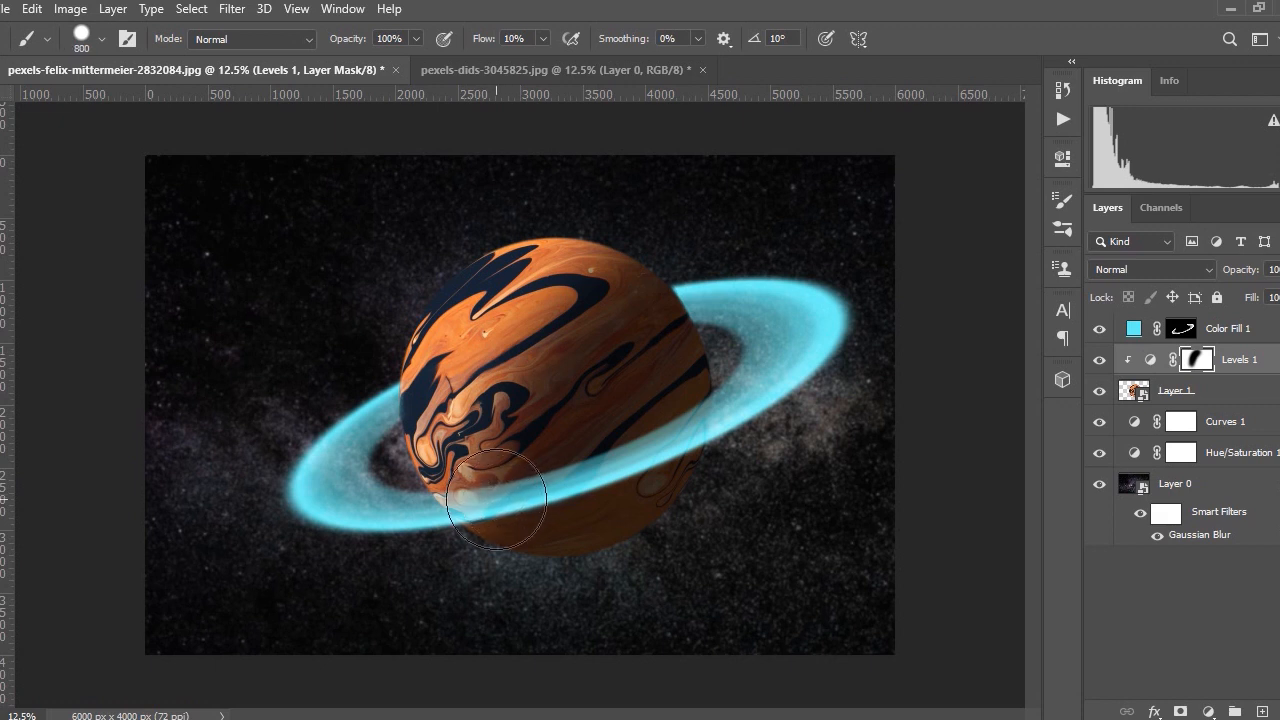
{"action": "key", "text": "bracketleft"}
{"action": "key", "text": "bracketleft"}
{"action": "key", "text": "bracketleft"}
{"action": "key", "text": "bracketleft"}
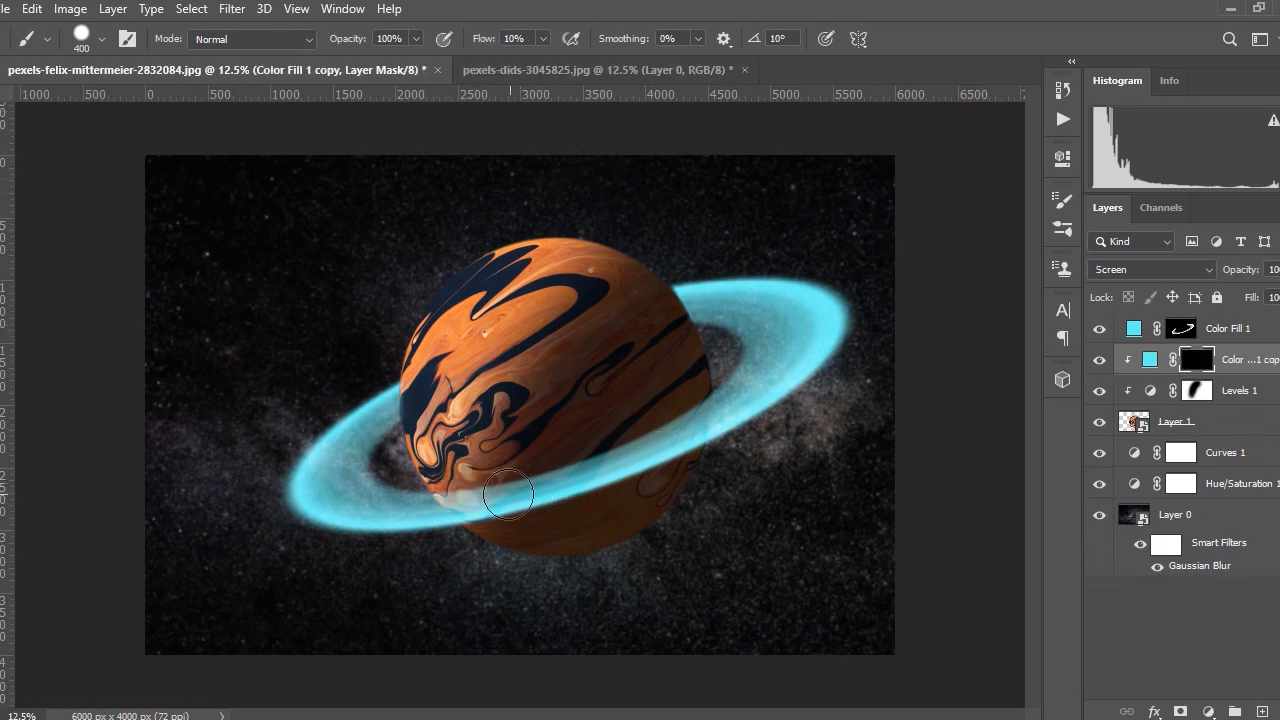
{"action": "mouse_move", "coordinate": [462, 500]}
{"action": "left_mouse_down"}
{"action": "mouse_move", "coordinate": [546, 499]}
{"action": "mouse_move", "coordinate": [657, 462]}
{"action": "left_mouse_up"}
{"action": "key", "text": "ctrl+z"}
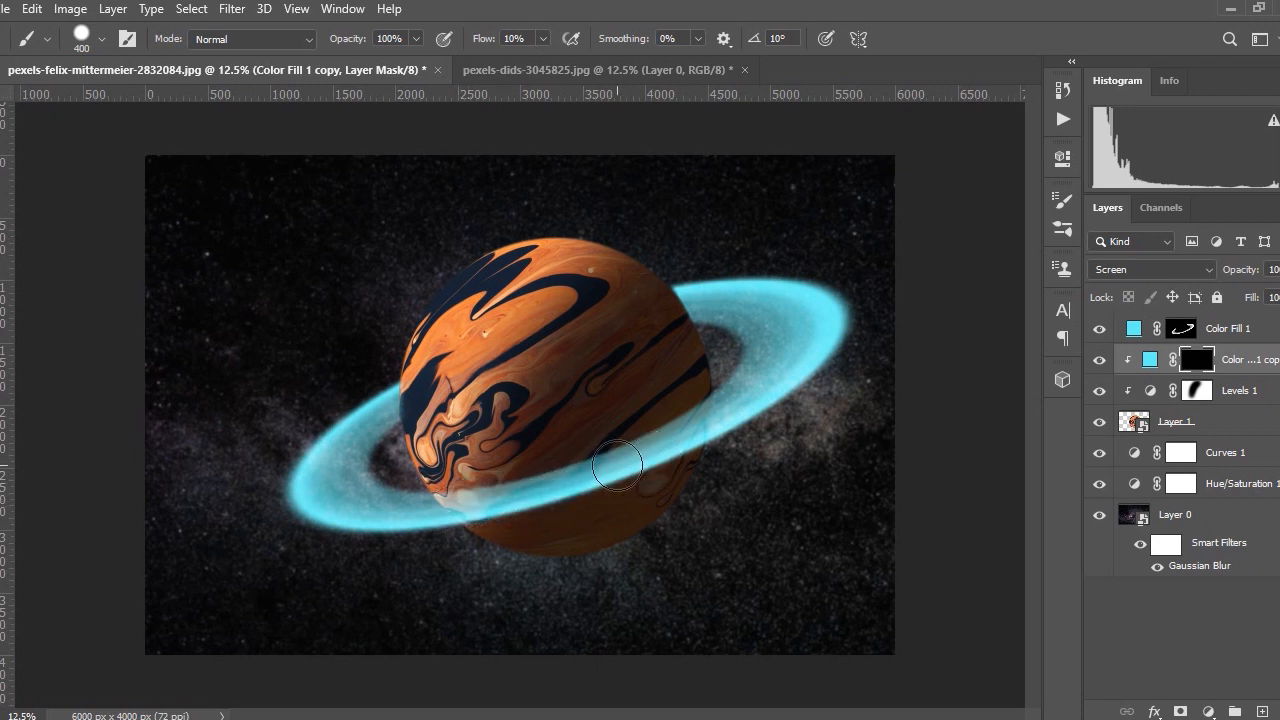
- Paint a cyan glow over the planet along the ring's front band with a soft 700 px brush, and set the brush opacity to 70%
{"action": "left_click", "coordinate": [47, 40]}
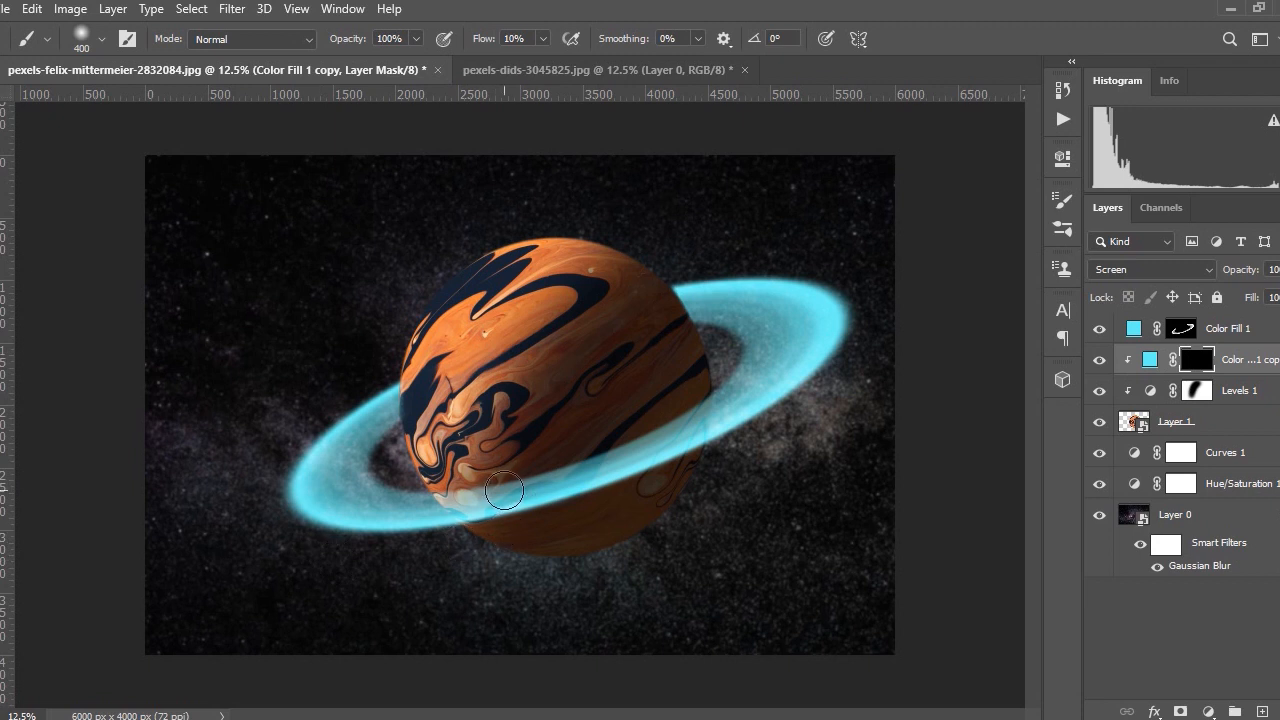
{"action": "key", "text": "bracketright"}
{"action": "key", "text": "bracketright"}
{"action": "key", "text": "bracketright"}
{"action": "mouse_move", "coordinate": [482, 502]}
{"action": "left_mouse_down"}
{"action": "mouse_move", "coordinate": [663, 449]}
{"action": "mouse_move", "coordinate": [749, 399]}
{"action": "mouse_move", "coordinate": [586, 476]}
{"action": "mouse_move", "coordinate": [439, 504]}
{"action": "mouse_move", "coordinate": [374, 498]}
{"action": "mouse_move", "coordinate": [513, 486]}
{"action": "mouse_move", "coordinate": [773, 409]}
{"action": "mouse_move", "coordinate": [743, 389]}
{"action": "mouse_move", "coordinate": [761, 381]}
{"action": "mouse_move", "coordinate": [686, 428]}
{"action": "mouse_move", "coordinate": [581, 462]}
{"action": "mouse_move", "coordinate": [485, 485]}
{"action": "mouse_move", "coordinate": [353, 491]}
{"action": "mouse_move", "coordinate": [753, 412]}
{"action": "mouse_move", "coordinate": [758, 386]}
{"action": "mouse_move", "coordinate": [731, 398]}
{"action": "mouse_move", "coordinate": [766, 353]}
{"action": "mouse_move", "coordinate": [707, 428]}
{"action": "left_mouse_up"}
{"action": "key", "text": "7"}
- Select the planet layer and unlink the mask from the clipped cyan fill copy
{"action": "left_click", "coordinate": [1180, 426]}
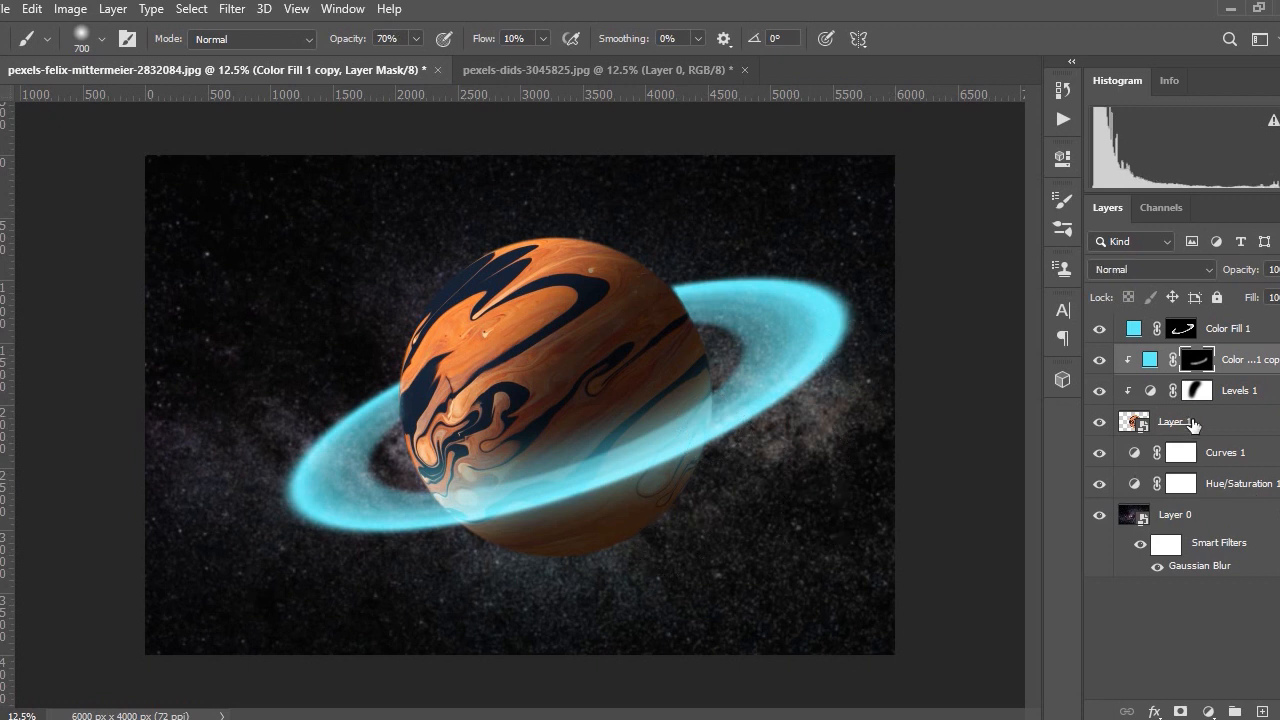
{"action": "left_click", "coordinate": [1180, 426]}
{"action": "left_click", "coordinate": [1173, 363]}
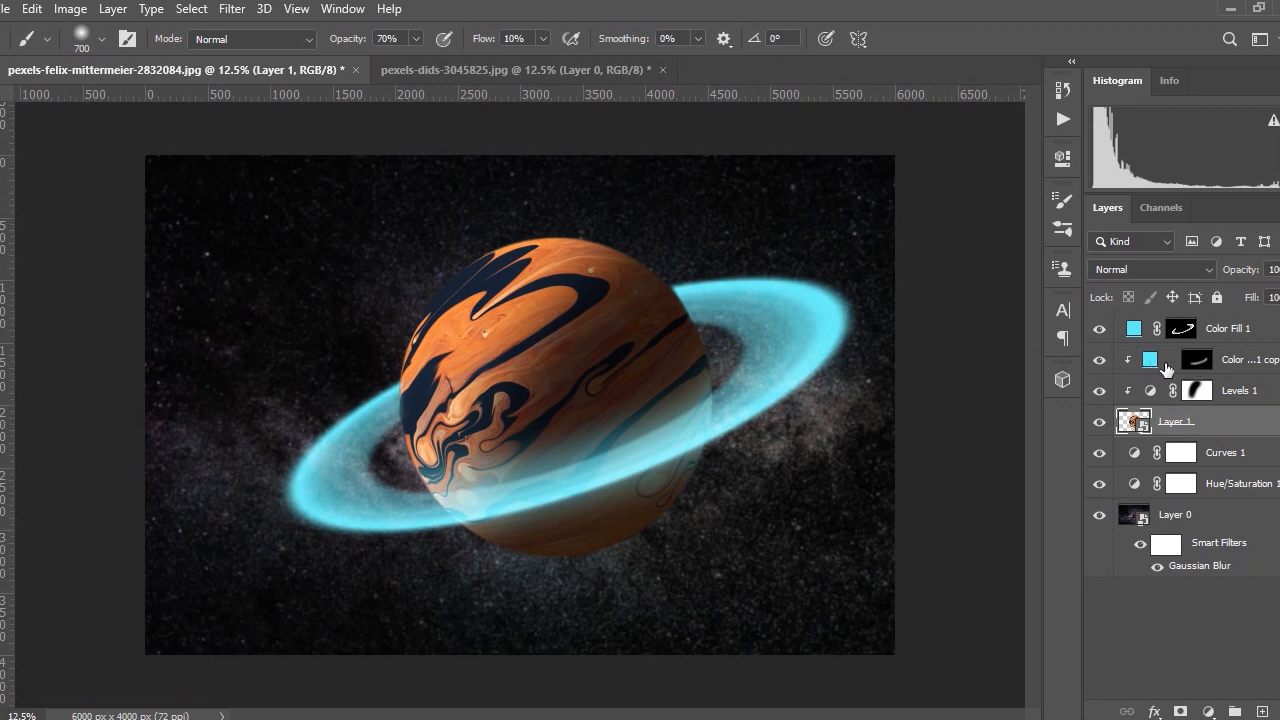
- Select the clipped cyan fill copy and toggle its visibility off and on to compare the glow on the planet
{"action": "left_click", "coordinate": [1152, 360]}
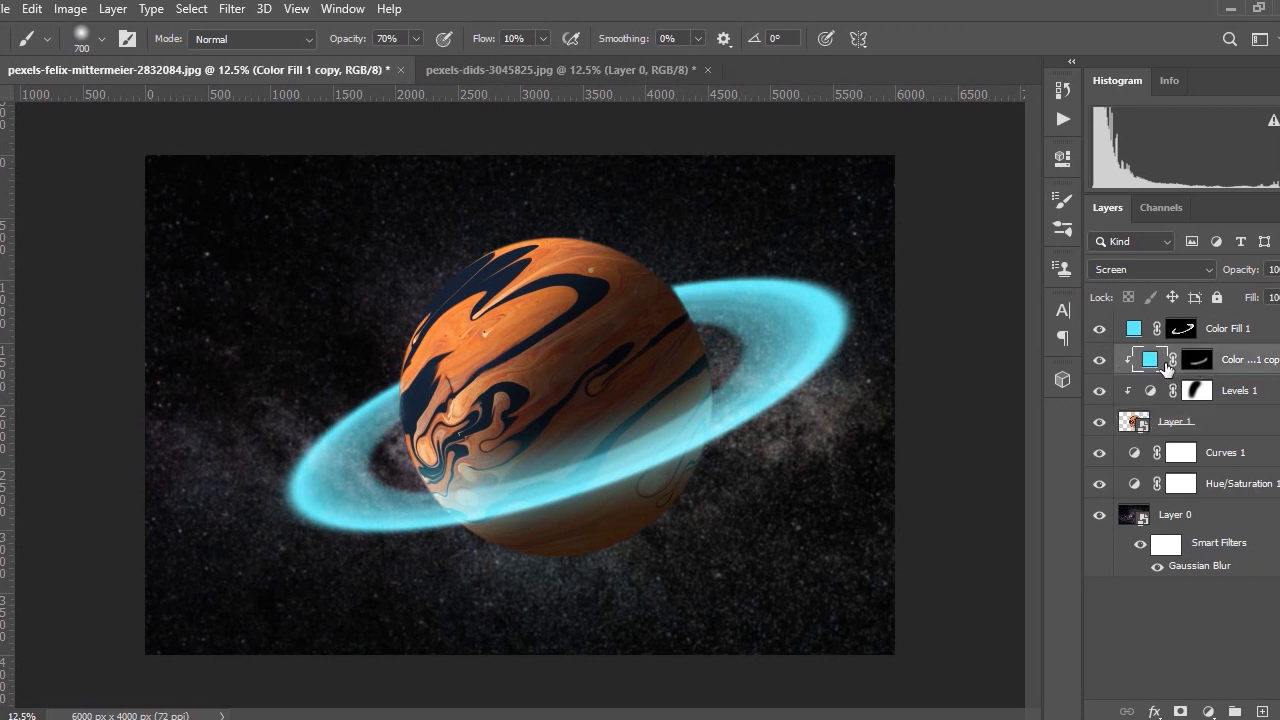
{"action": "left_click", "coordinate": [1100, 360]}
{"action": "left_click", "coordinate": [1100, 360]}
- Add an outer glow effect to the planet layer with the Linear Dodge (Add) blend mode
{"action": "right_click", "coordinate": [1193, 425]}
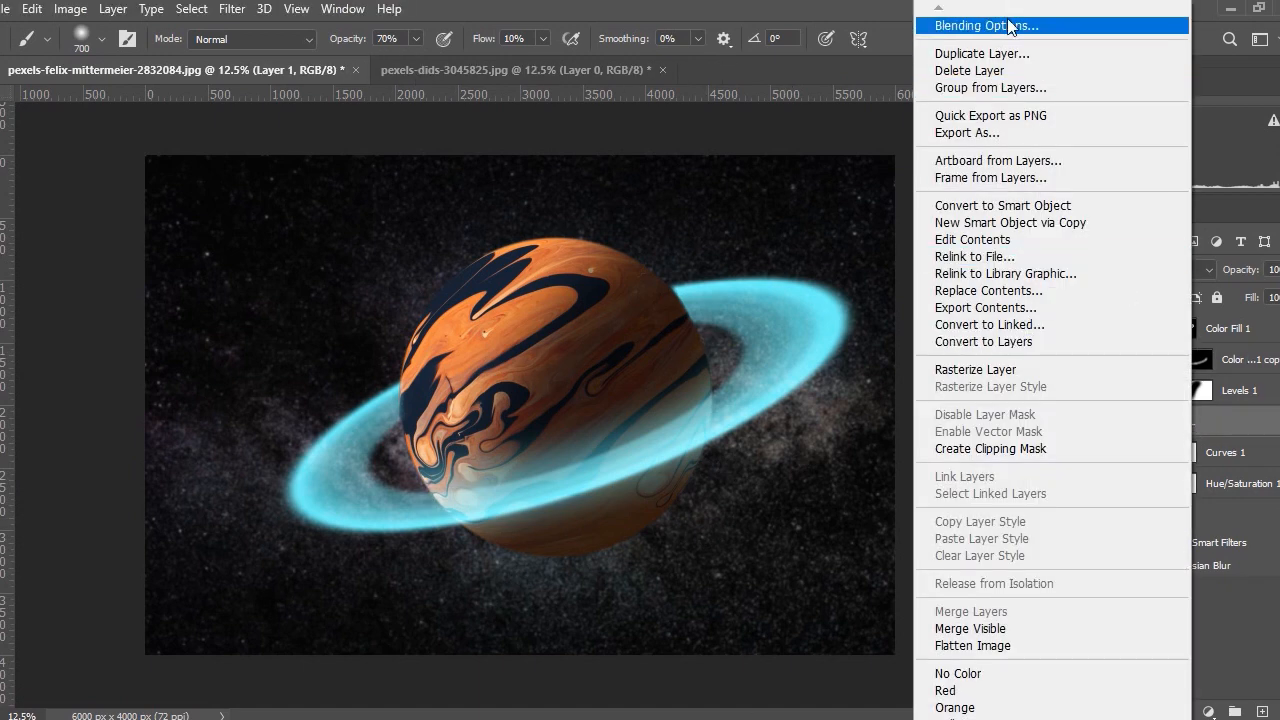
{"action": "left_click", "coordinate": [1009, 26]}
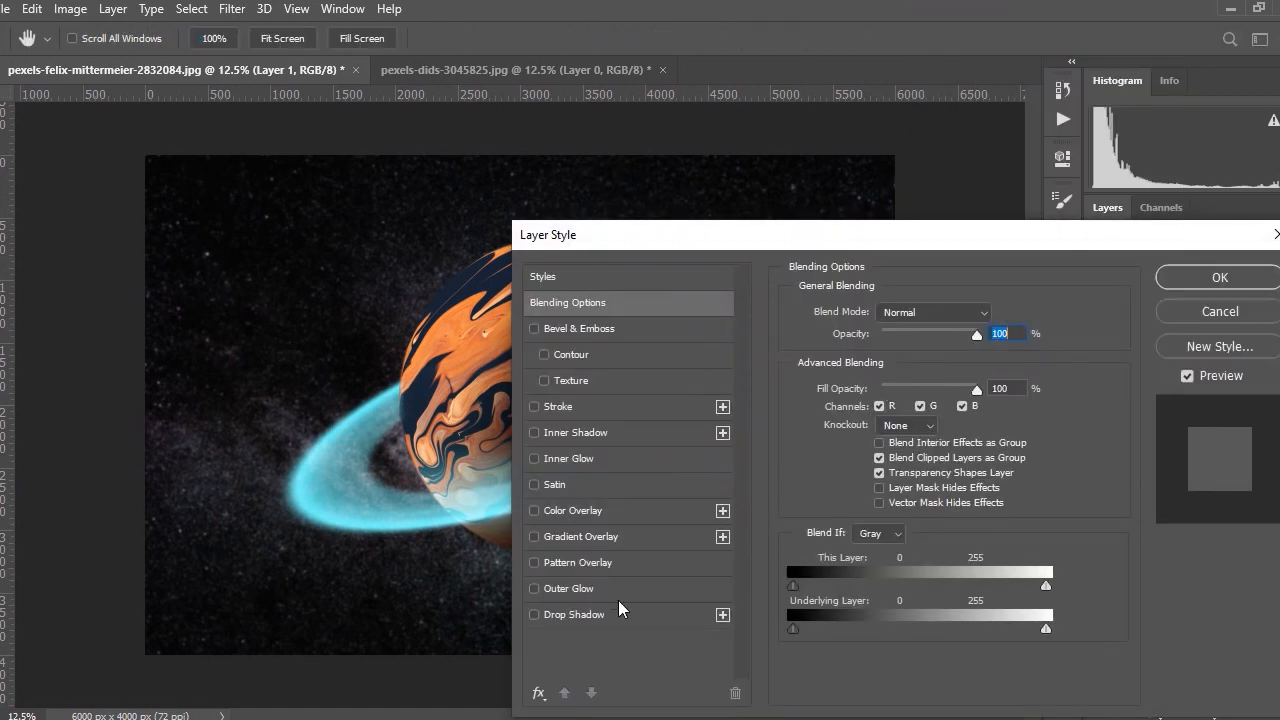
{"action": "left_click", "coordinate": [573, 589]}
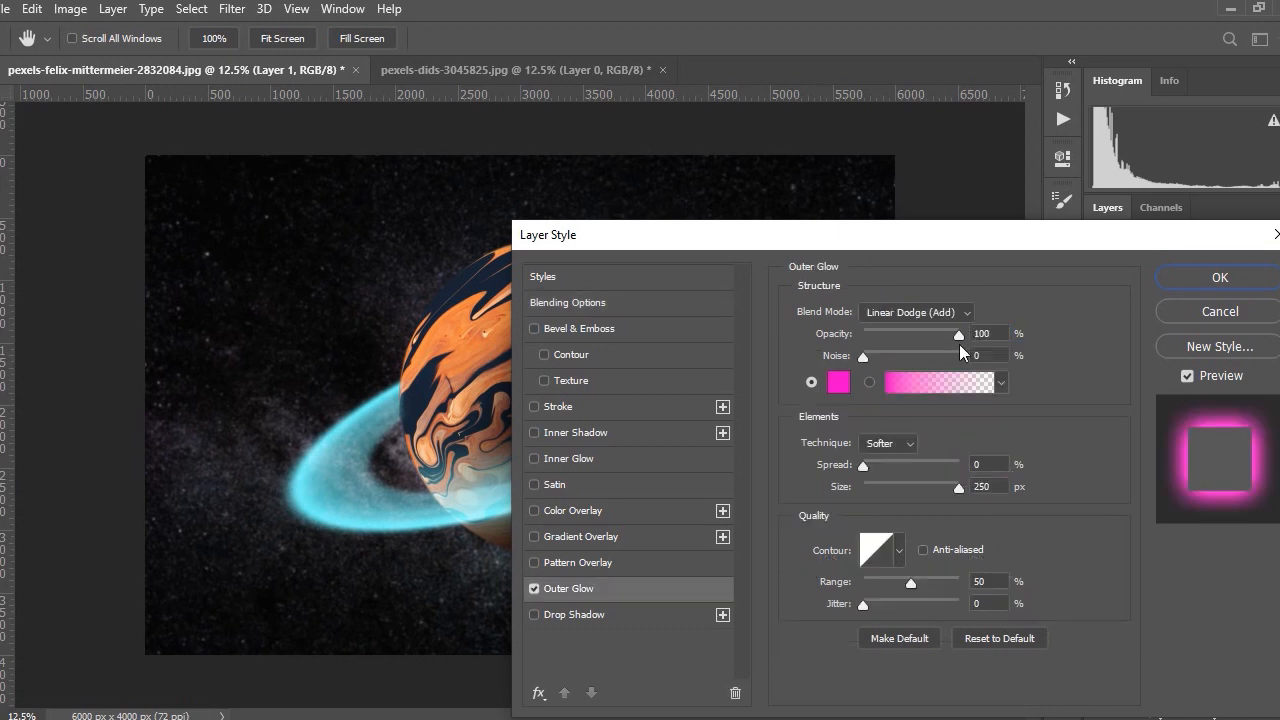
{"action": "left_click", "coordinate": [958, 316]}
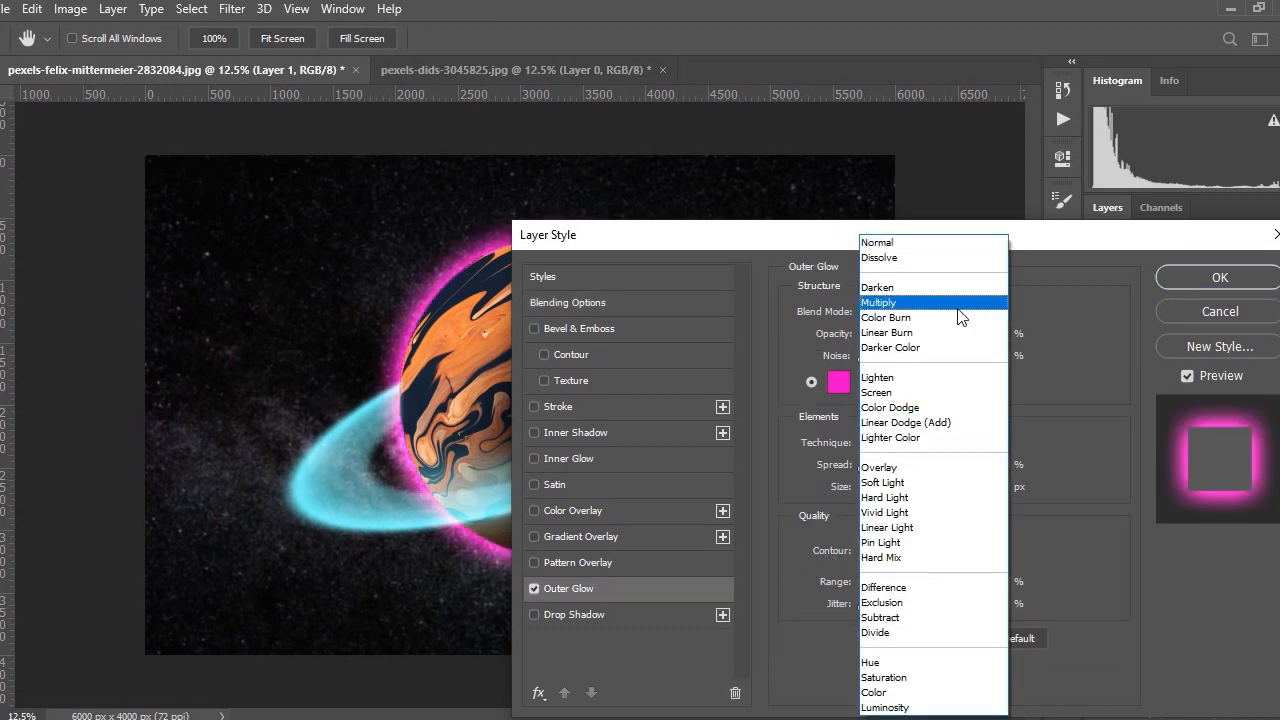
{"action": "left_click", "coordinate": [960, 303]}
{"action": "left_click", "coordinate": [960, 314]}
{"action": "left_click", "coordinate": [935, 422]}
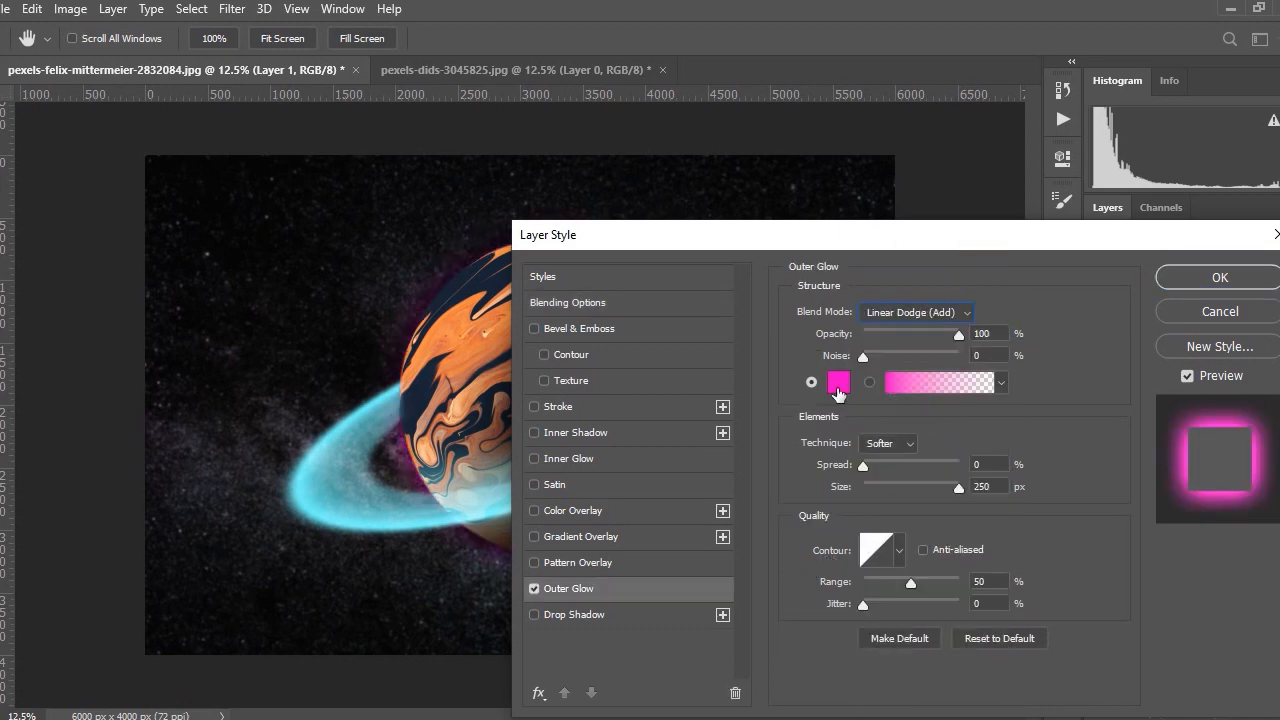
- Set the outer glow's colour to the pale orange #dda68f sampled from the planet's edge, and apply it at 10% opacity
{"action": "left_click", "coordinate": [838, 381]}
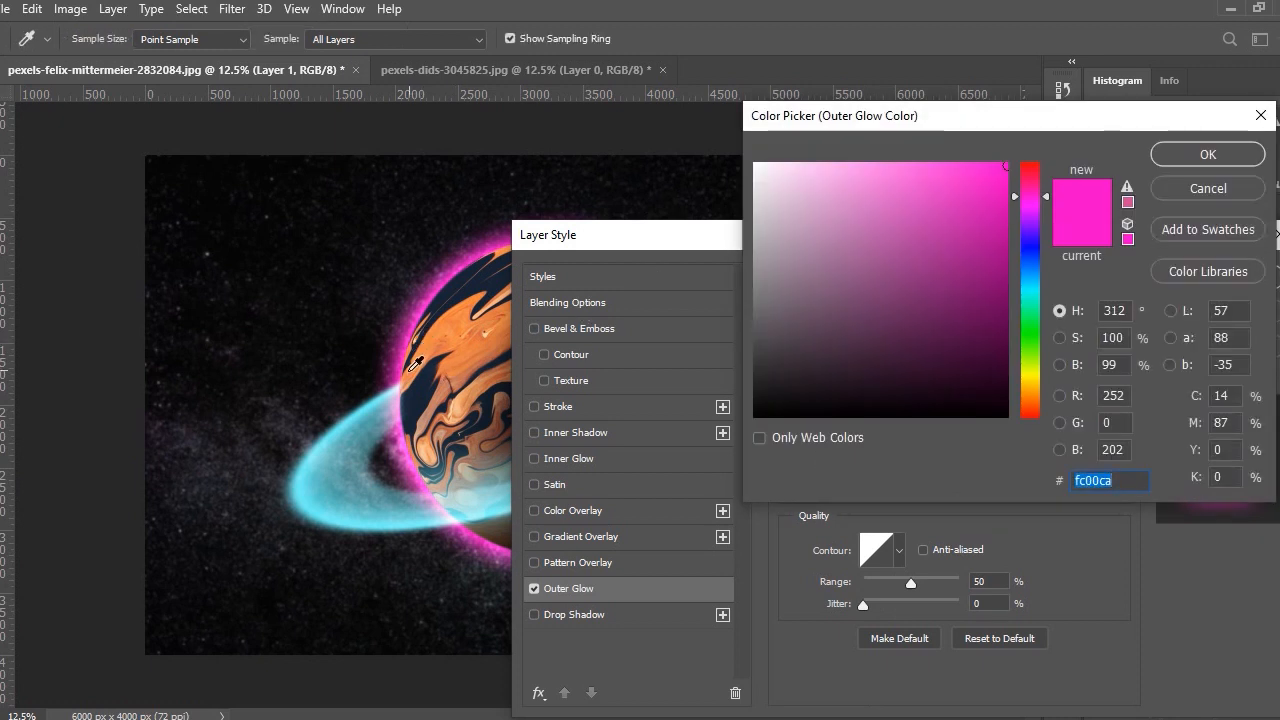
{"action": "mouse_move", "coordinate": [410, 373]}
{"action": "left_mouse_down"}
{"action": "mouse_move", "coordinate": [404, 382]}
{"action": "mouse_move", "coordinate": [411, 372]}
{"action": "left_mouse_up"}
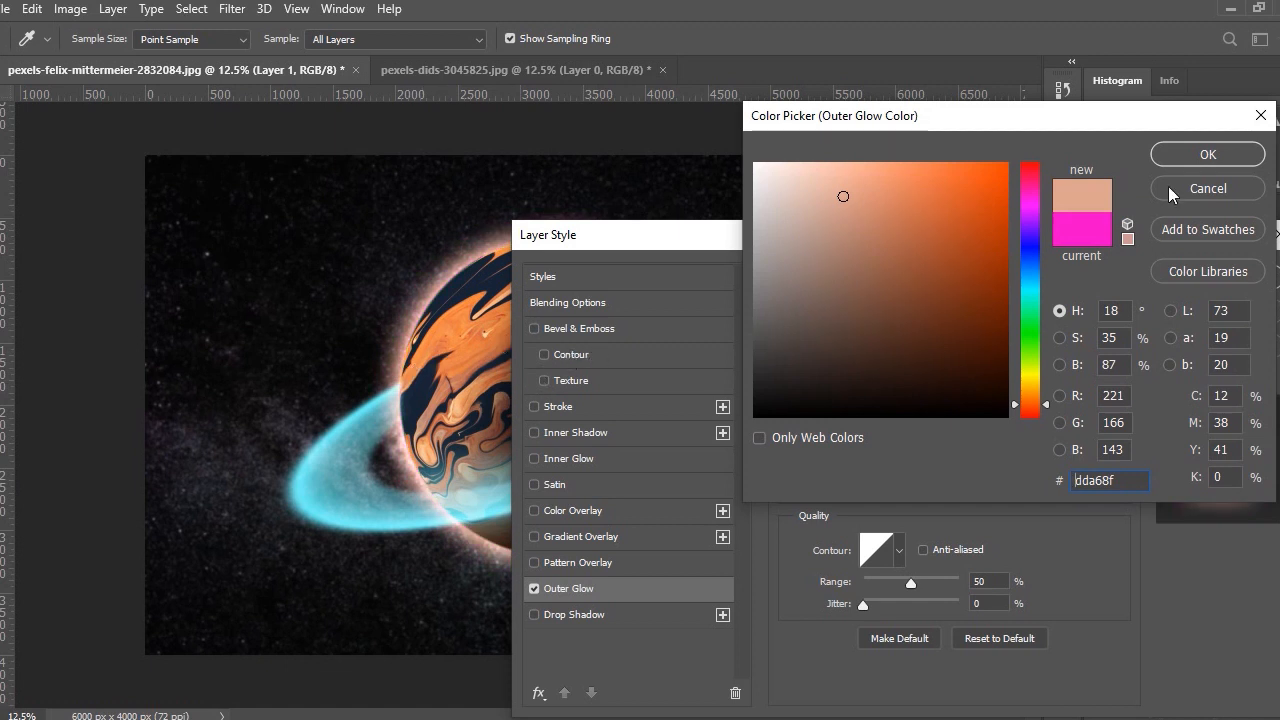
{"action": "left_click", "coordinate": [1198, 155]}
{"action": "left_click_drag", "start_coordinate": [963, 333], "coordinate": [891, 345]}
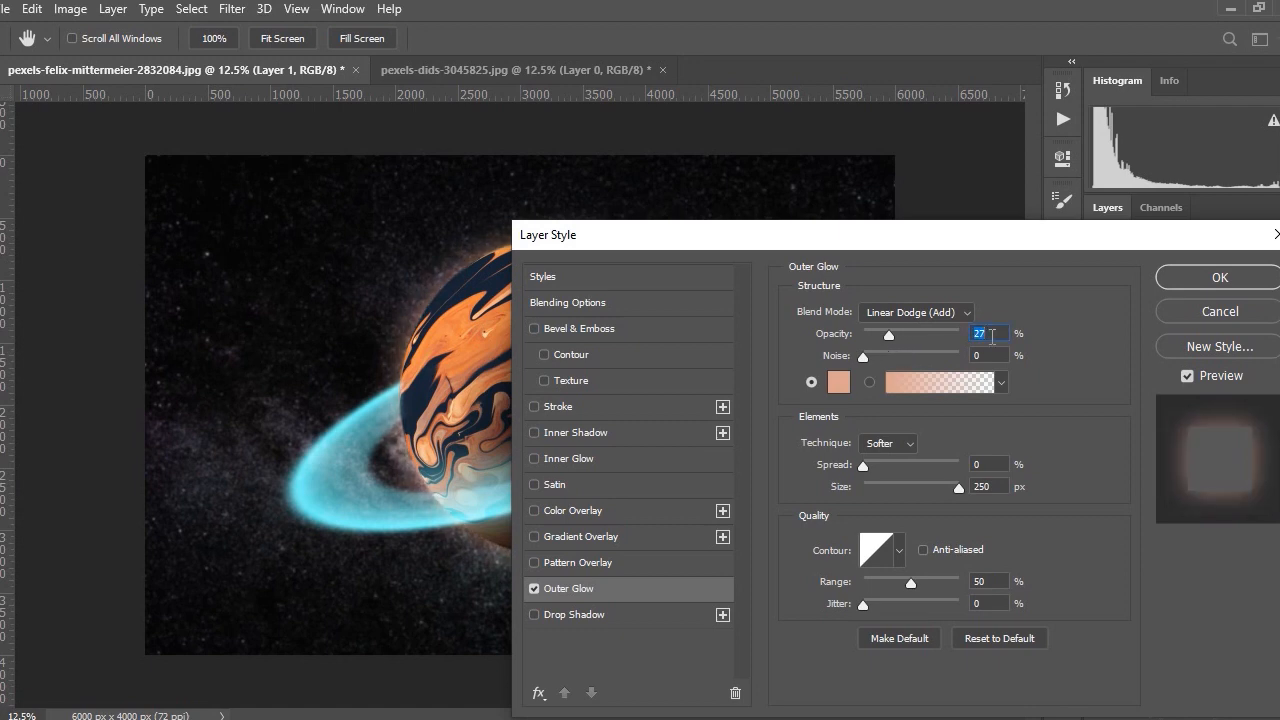
{"action": "type", "text": "10"}
{"action": "key", "text": "Return"}
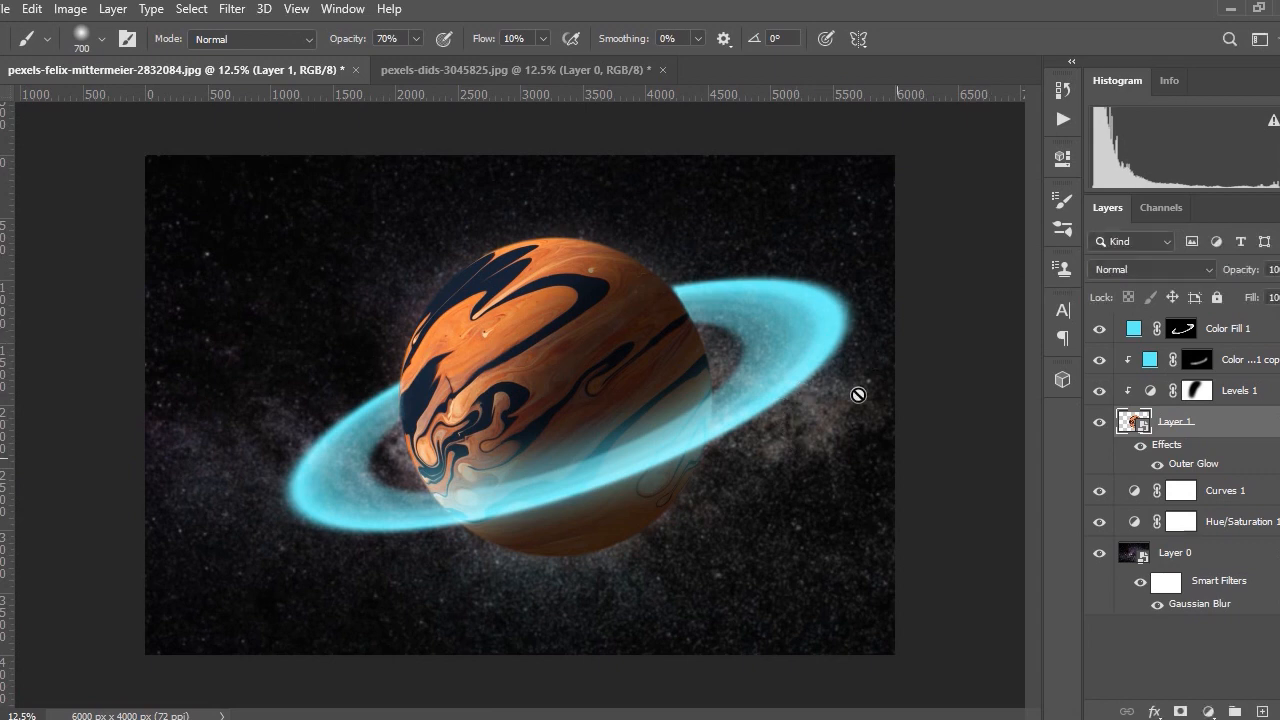
- Reopen the planet layer's outer glow settings and review the glow size
{"action": "right_click", "coordinate": [1186, 425]}
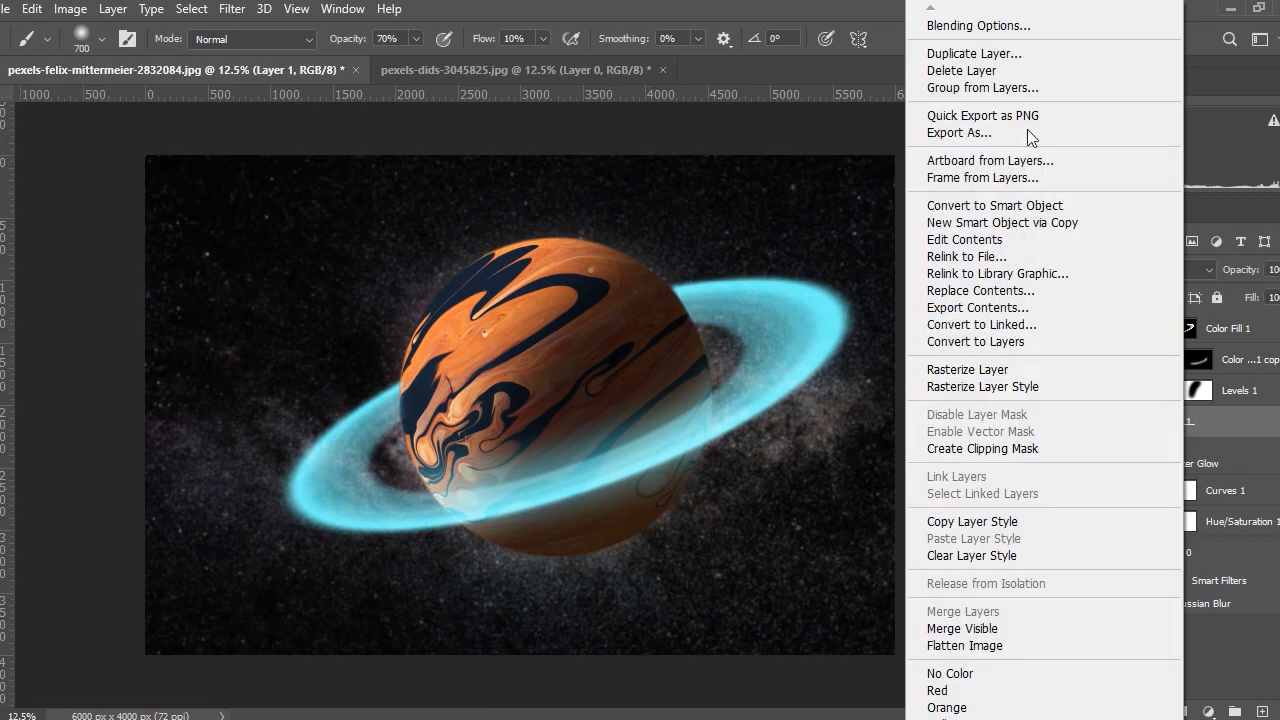
{"action": "left_click", "coordinate": [1019, 26]}
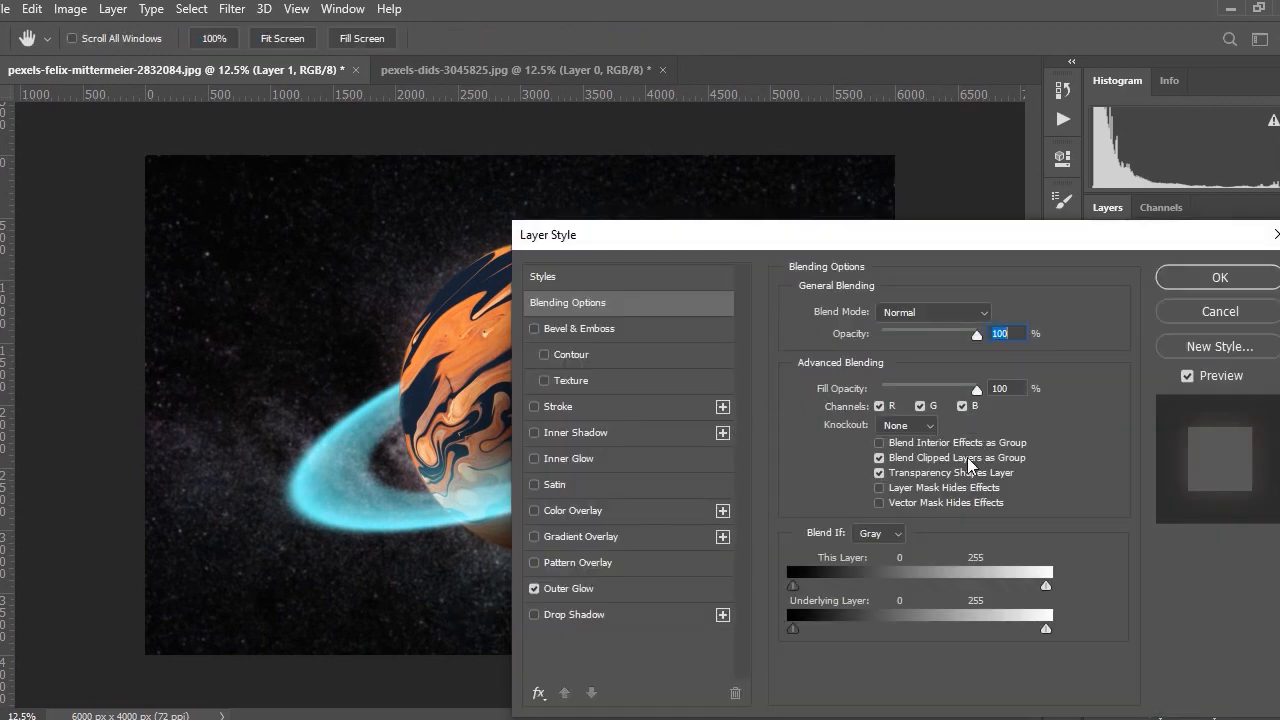
{"action": "left_click", "coordinate": [622, 592]}
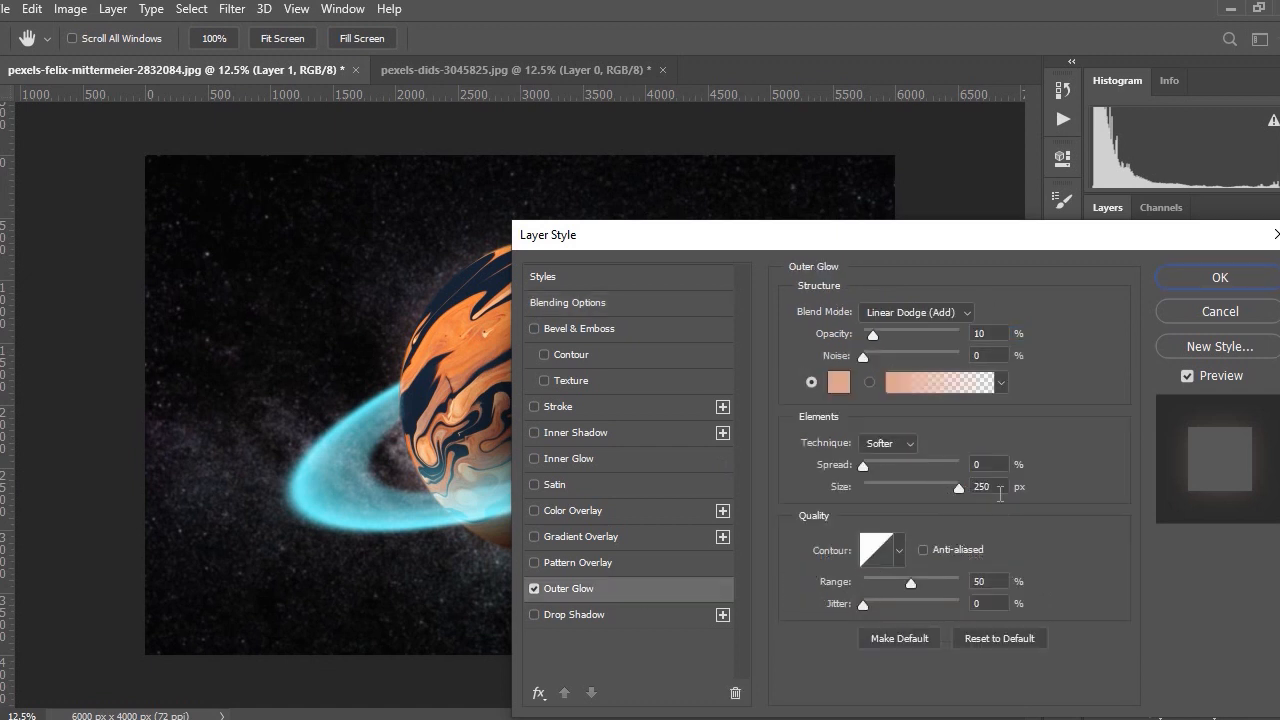
{"action": "left_click", "coordinate": [984, 486]}
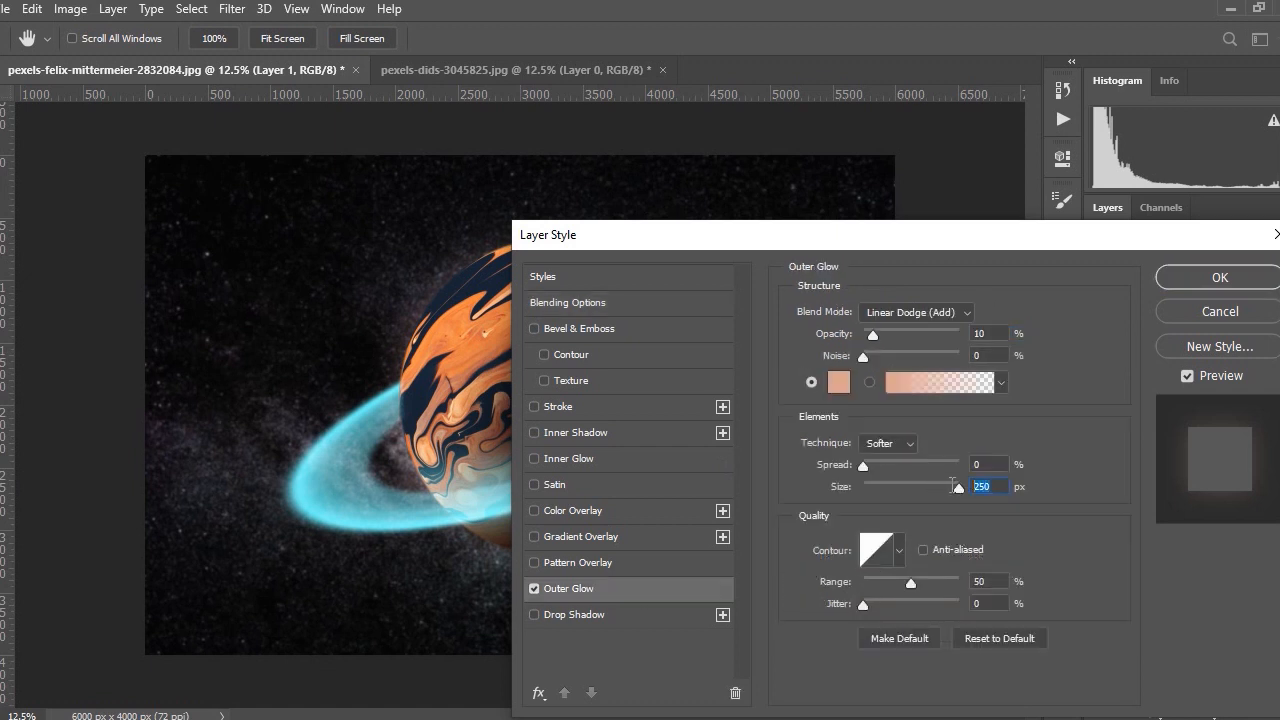
{"action": "left_click", "coordinate": [1240, 278]}
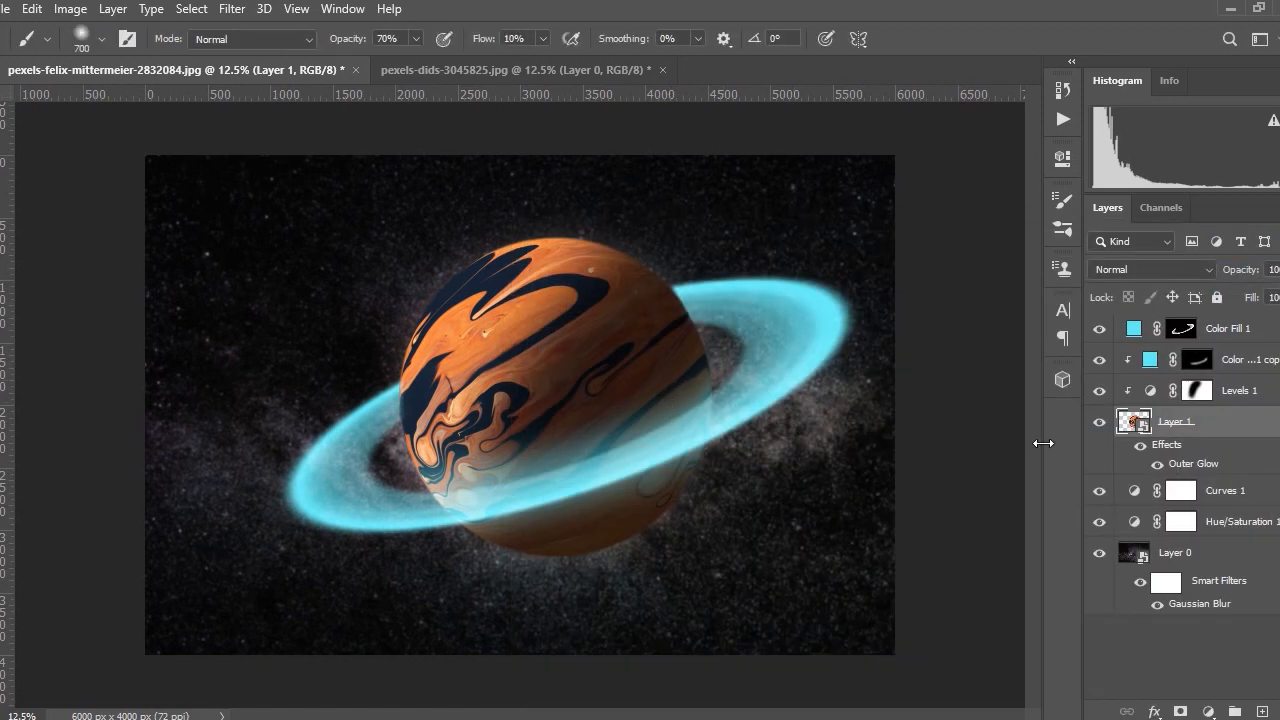
- Add a Color Lookup adjustment layer above the cyan ring's colour fill layer
{"action": "left_click", "coordinate": [1190, 328]}
{"action": "left_click", "coordinate": [1208, 711]}
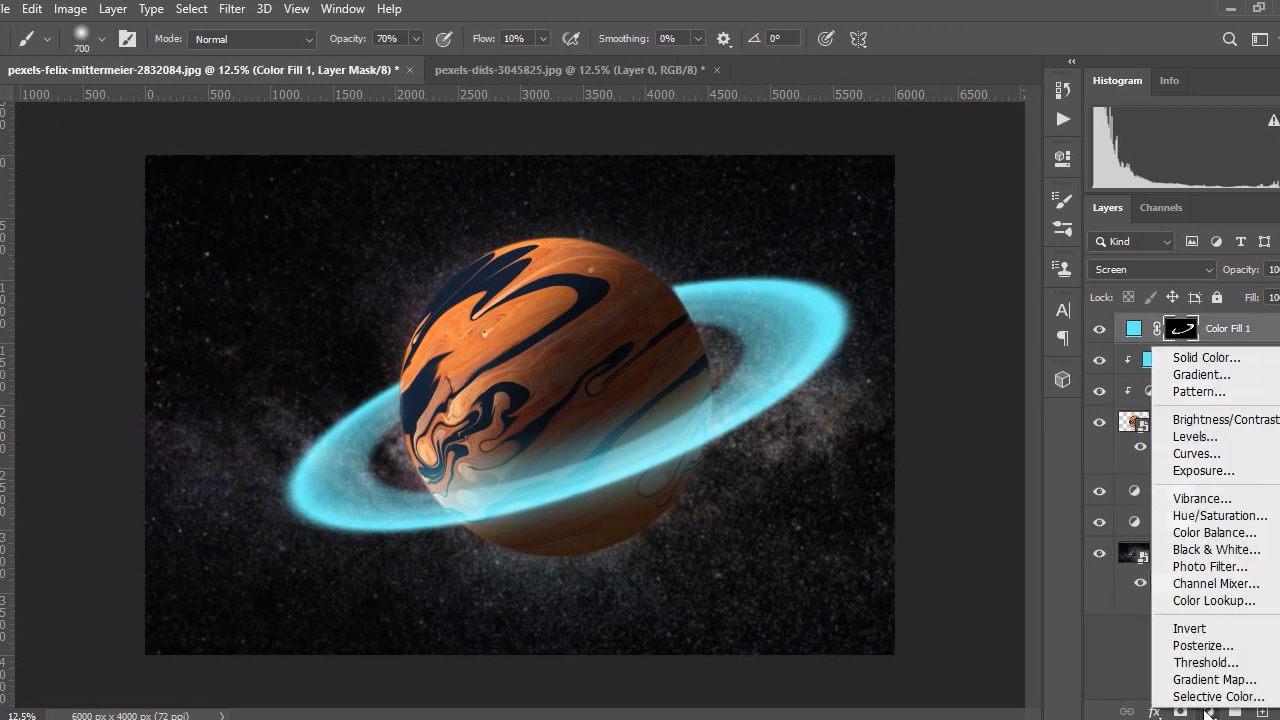
{"action": "left_click", "coordinate": [1212, 600]}
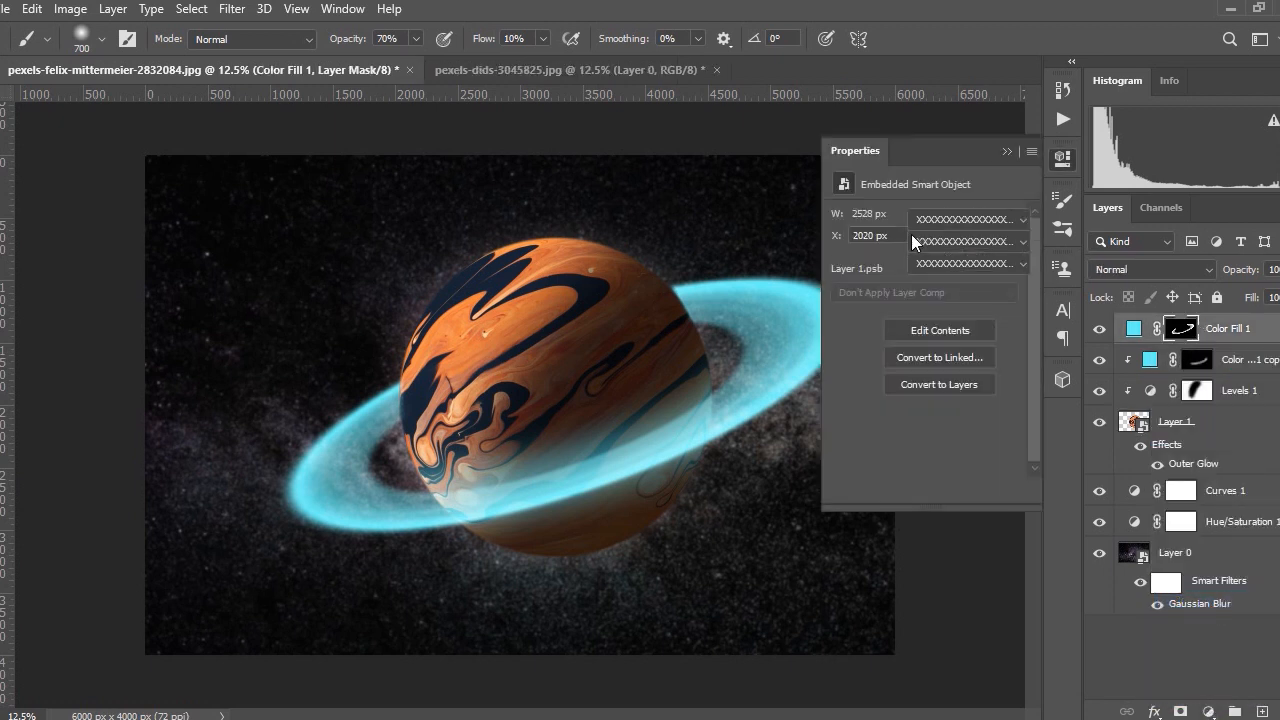
- Try the 2Strip, 3Strip, Bleach Bypass and Crisp_Winter 3DLUT looks on the Color Lookup adjustment
{"action": "left_click", "coordinate": [960, 214]}
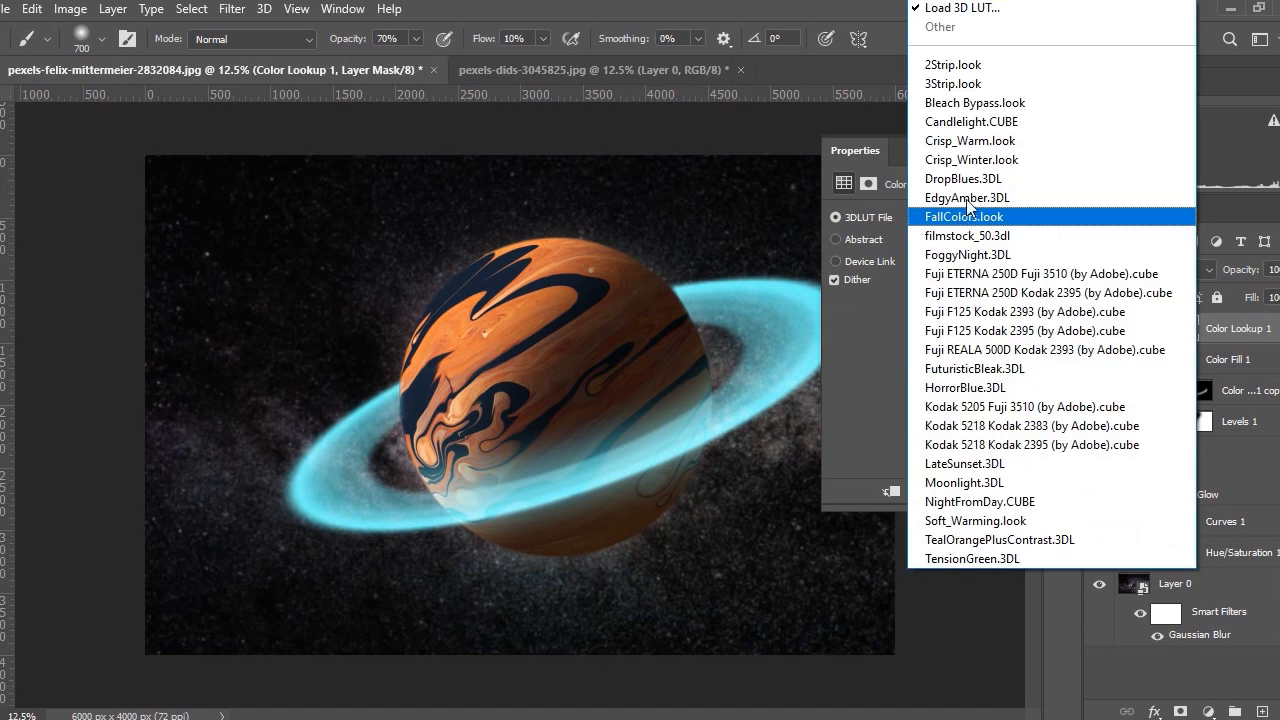
{"action": "left_click", "coordinate": [1000, 64]}
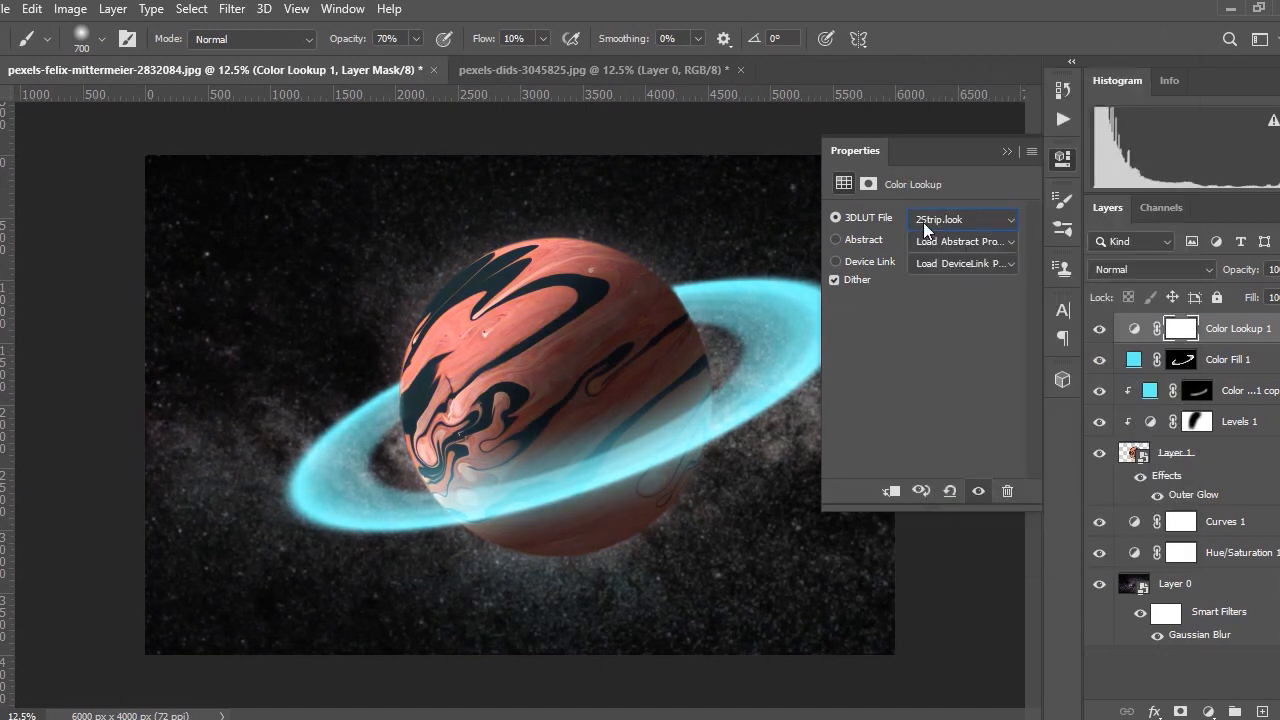
{"action": "left_click", "coordinate": [923, 222]}
{"action": "left_click", "coordinate": [1018, 88]}
{"action": "left_click", "coordinate": [962, 220]}
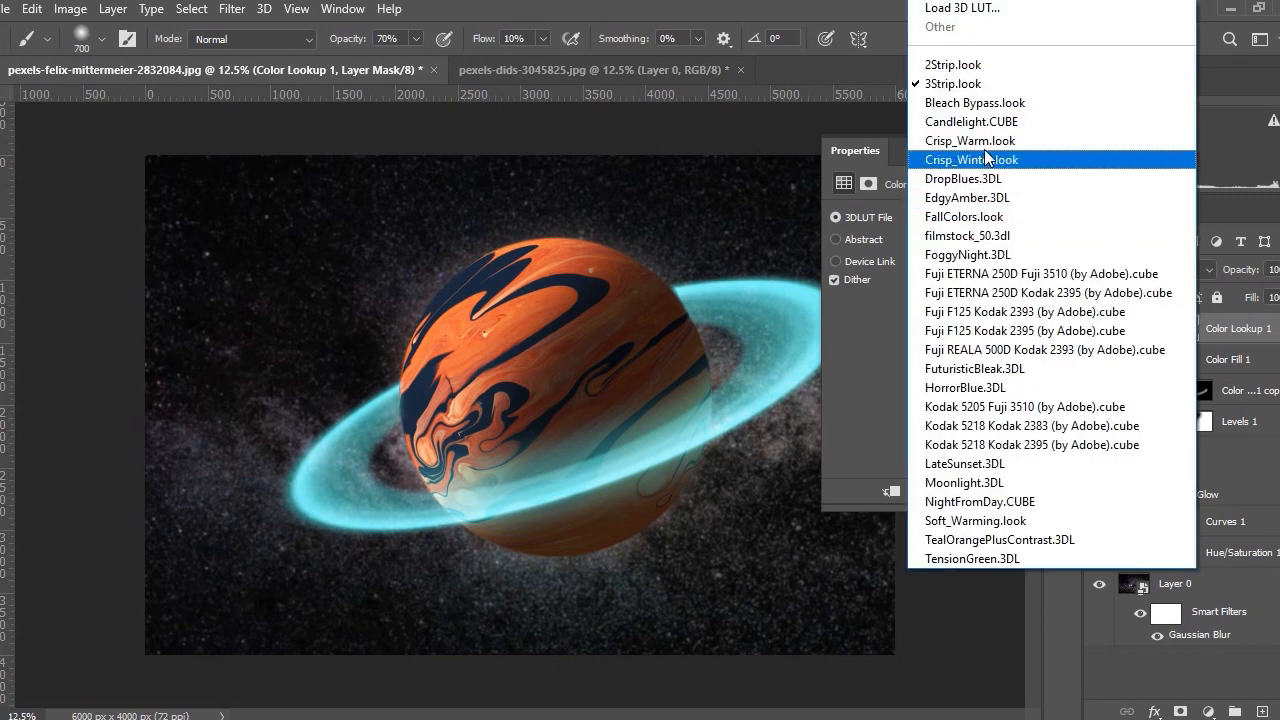
{"action": "left_click", "coordinate": [1010, 103]}
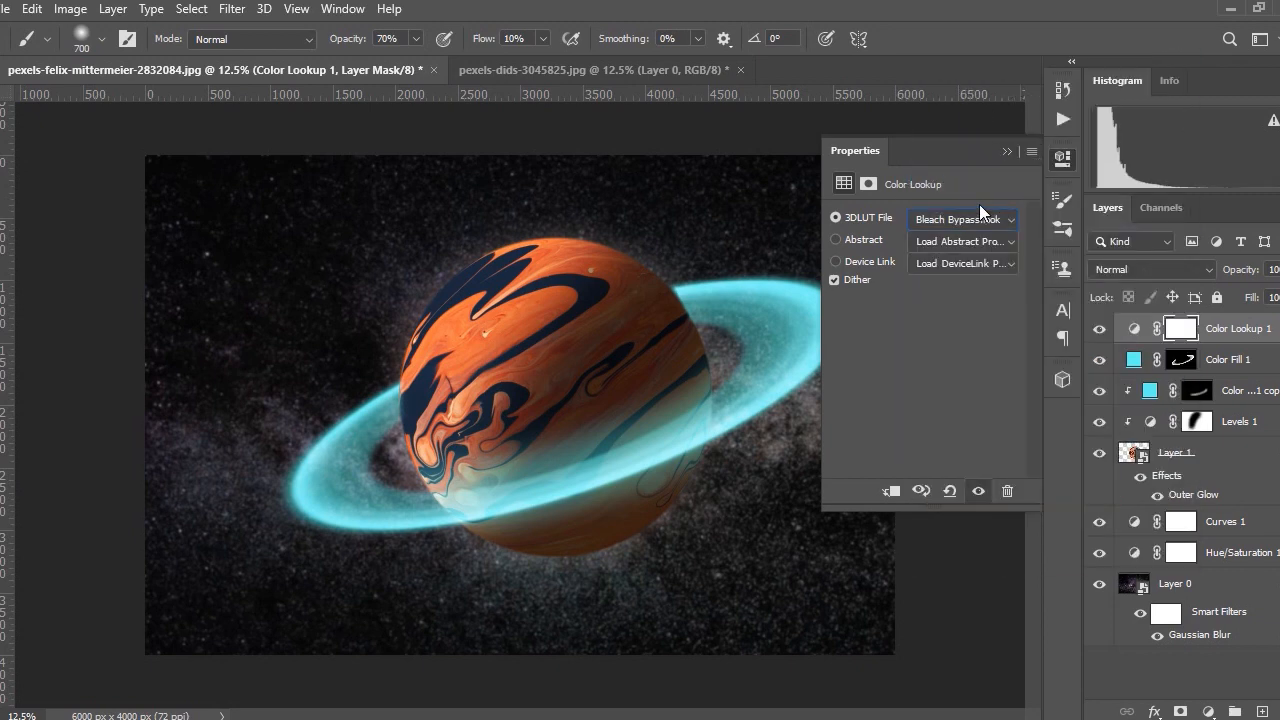
{"action": "left_click", "coordinate": [976, 218]}
{"action": "left_click", "coordinate": [990, 168]}
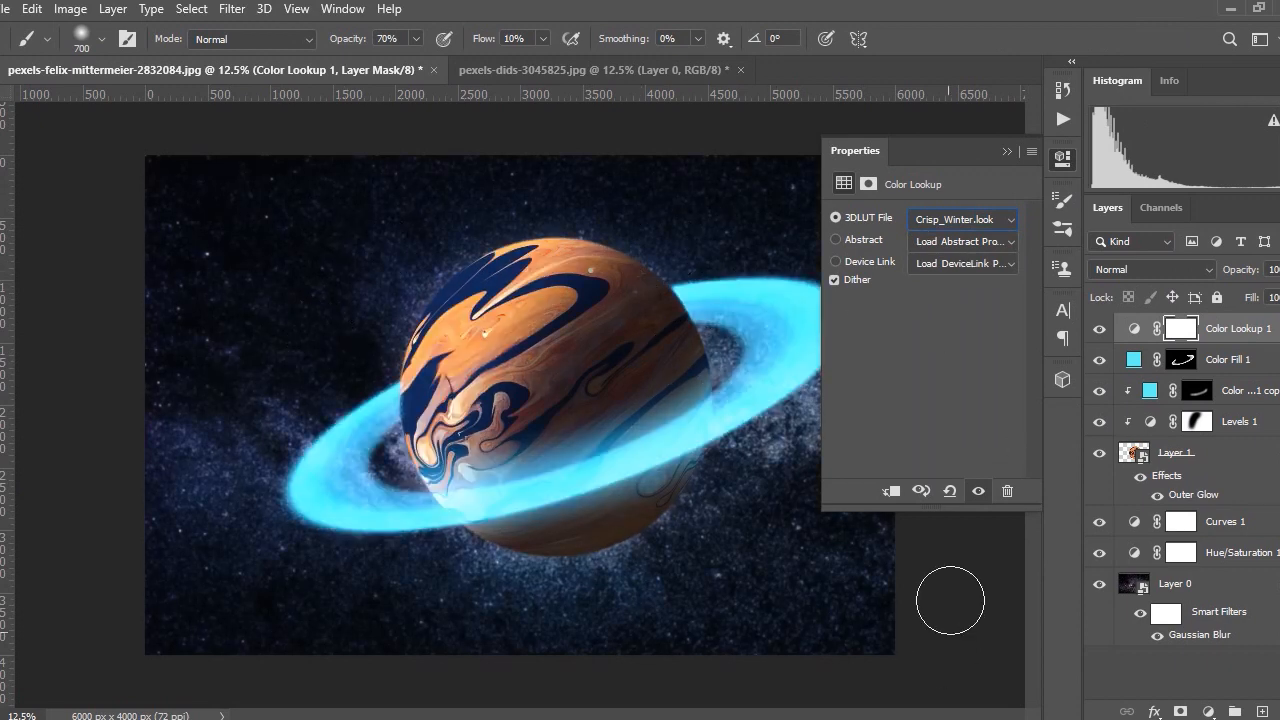
{"action": "left_click", "coordinate": [972, 222]}
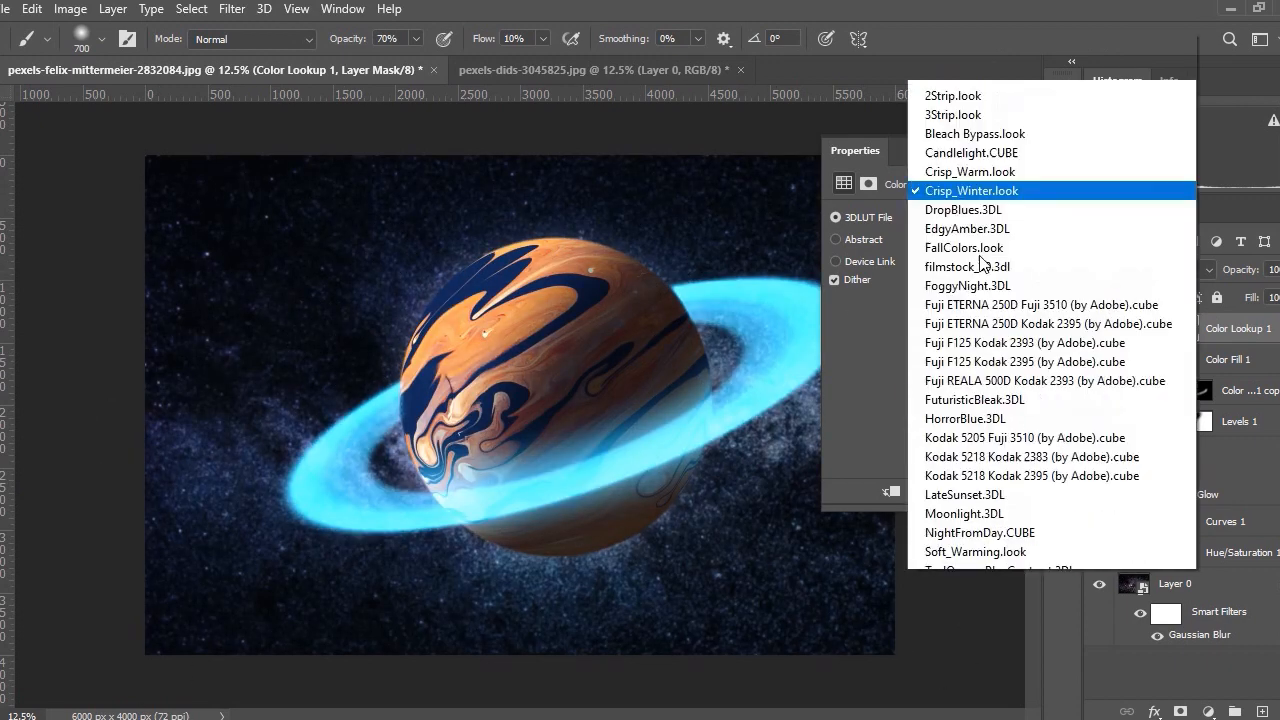
{"action": "left_click", "coordinate": [1003, 95]}
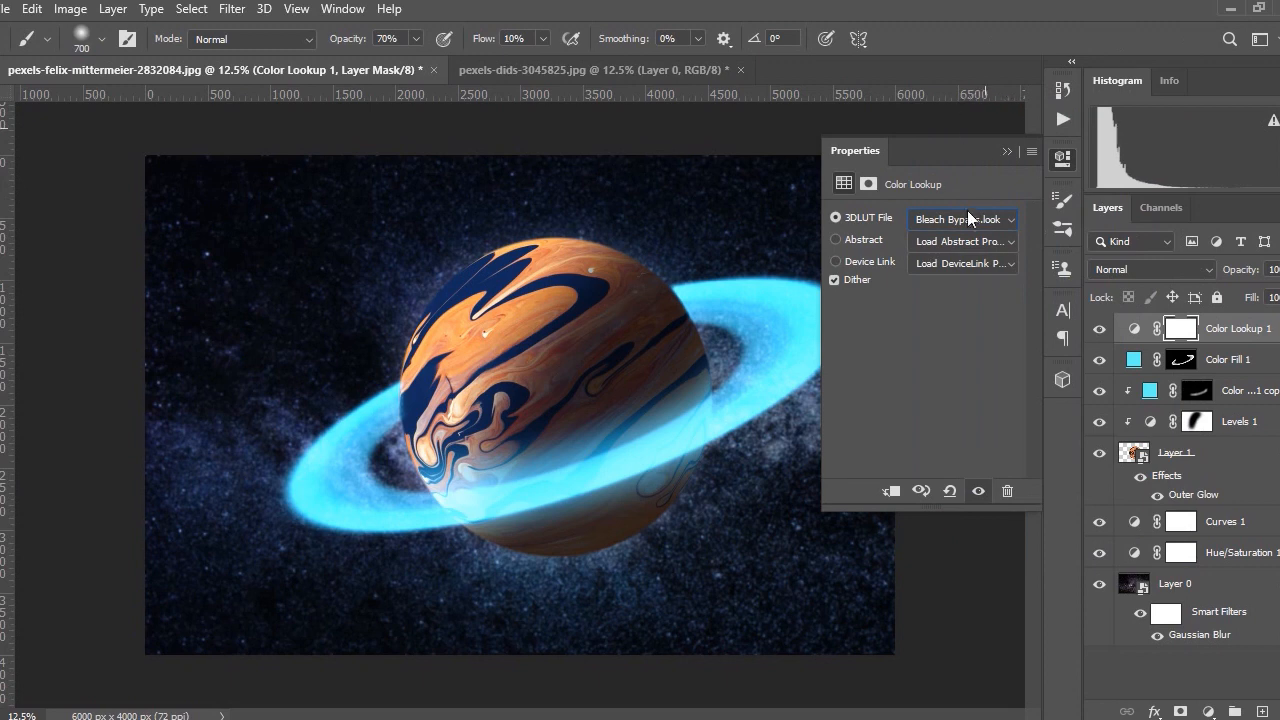
- Set the Color Lookup adjustment's 3DLUT file to 3Strip.look and collapse its properties
{"action": "left_click", "coordinate": [968, 221]}
{"action": "left_click", "coordinate": [1013, 85]}
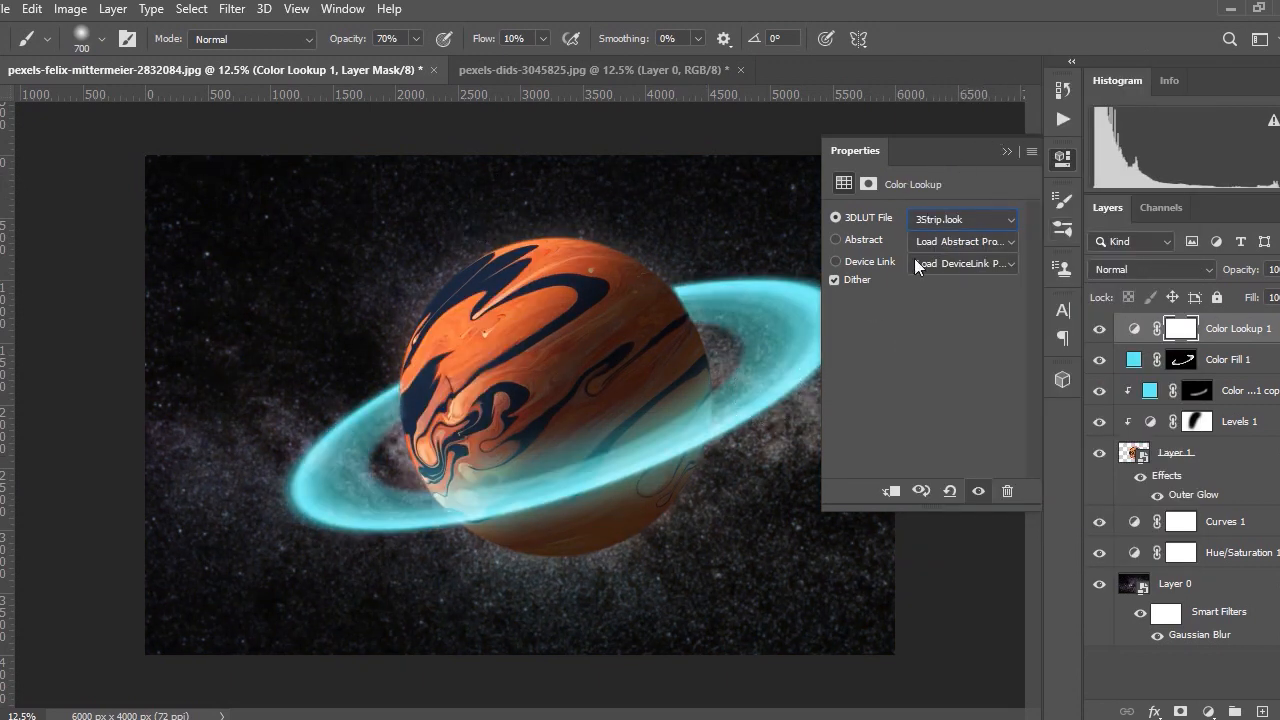
{"action": "left_click", "coordinate": [1005, 150]}
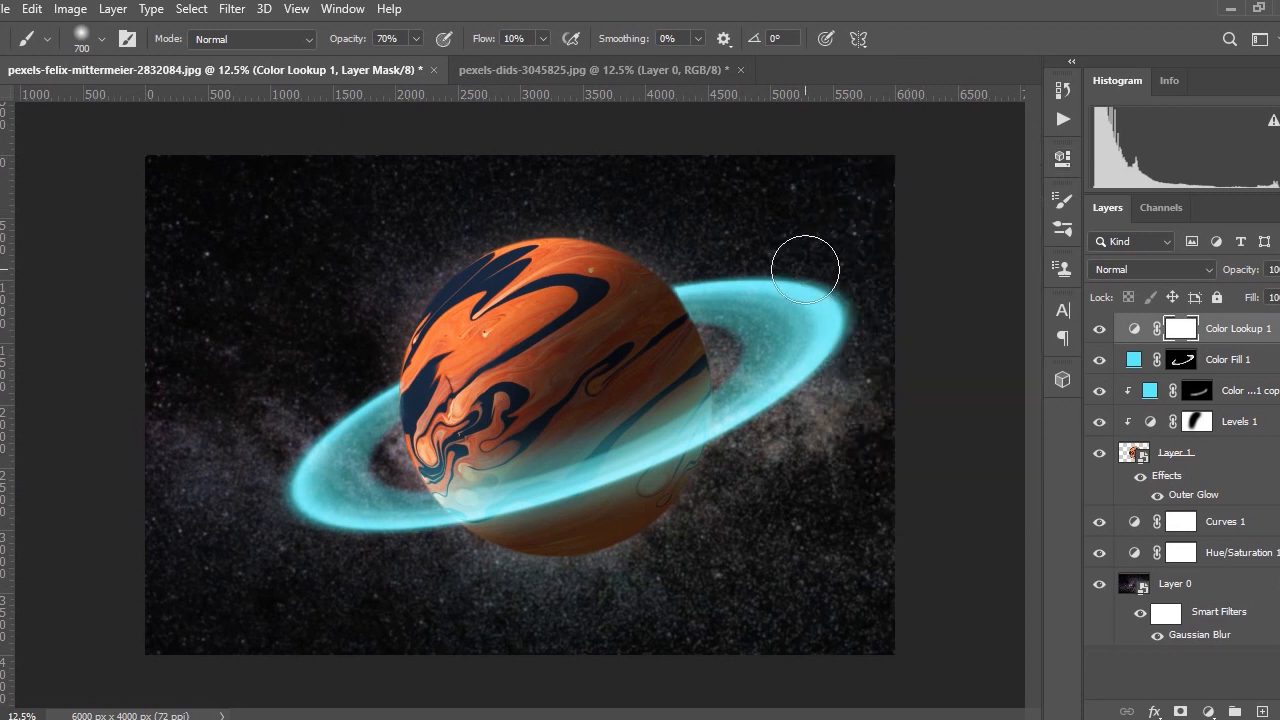